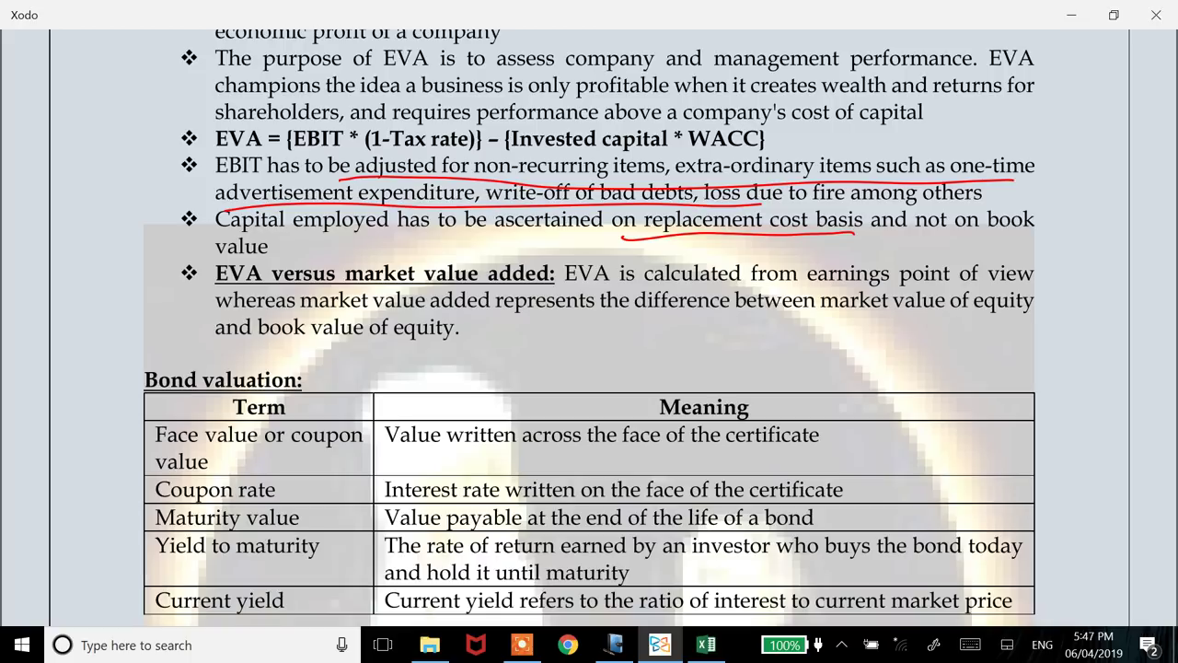
Go to the question bank's contents on page 5 and open the entry for Topic 27: Economic Value Added.
left_click(225, 608)
type("5")
key("Return")
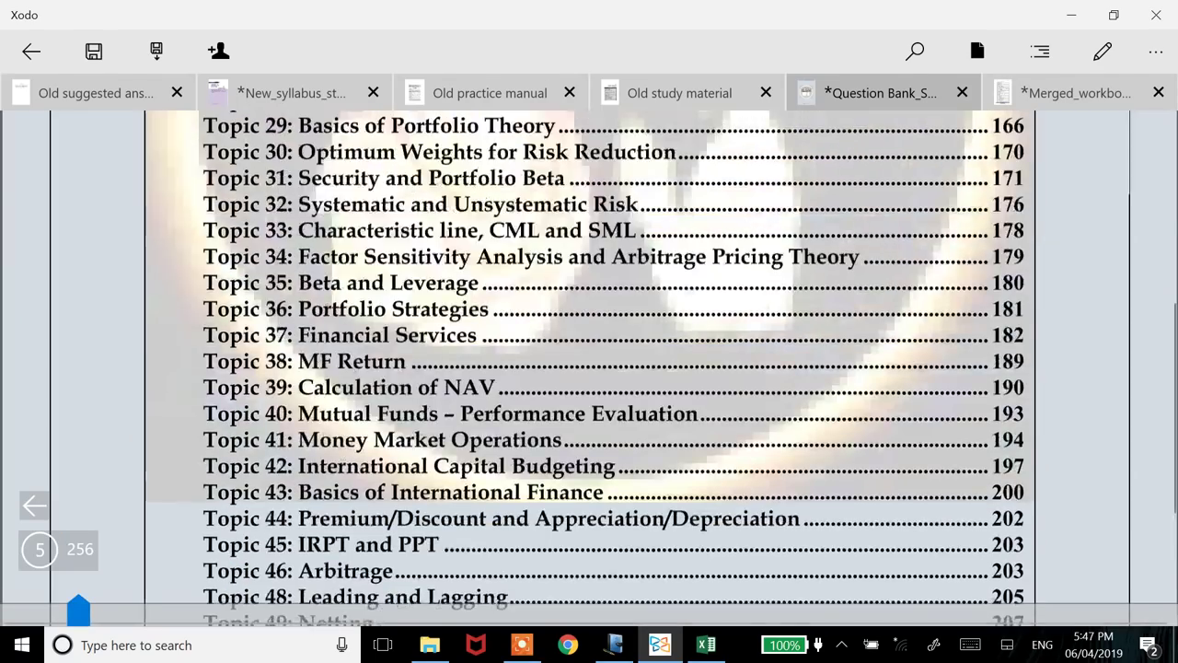
scroll(589, 369, "up", 5)
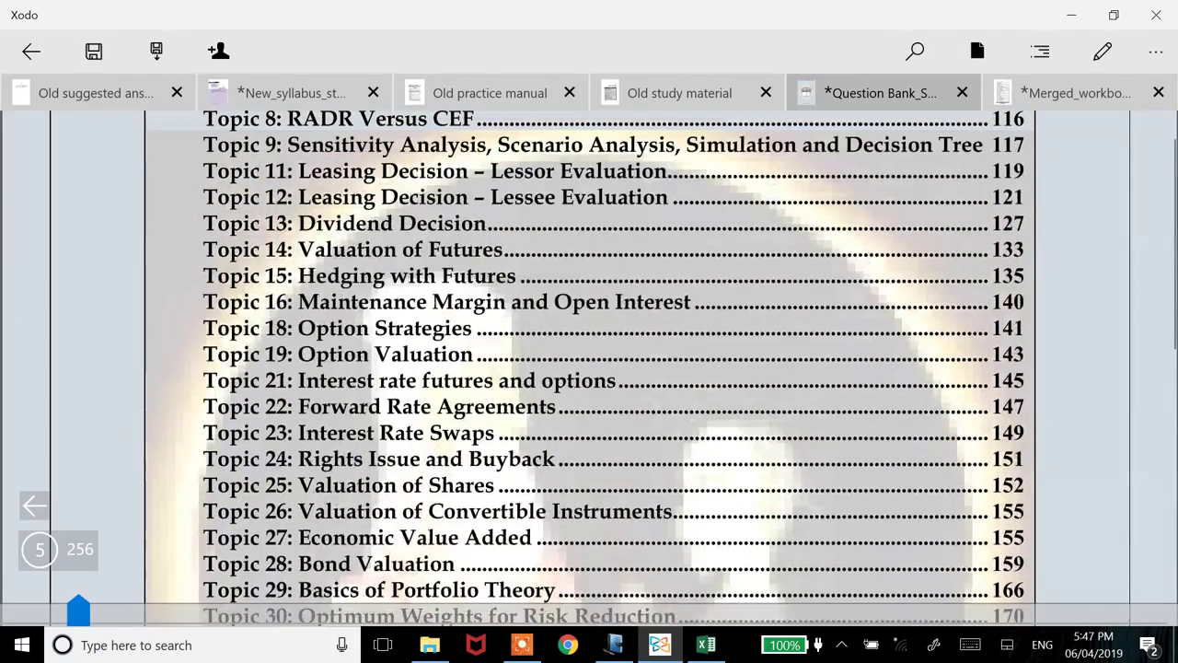
scroll(589, 369, "up", 2)
scroll(589, 368, "down", 3)
scroll(589, 331, "up", 3)
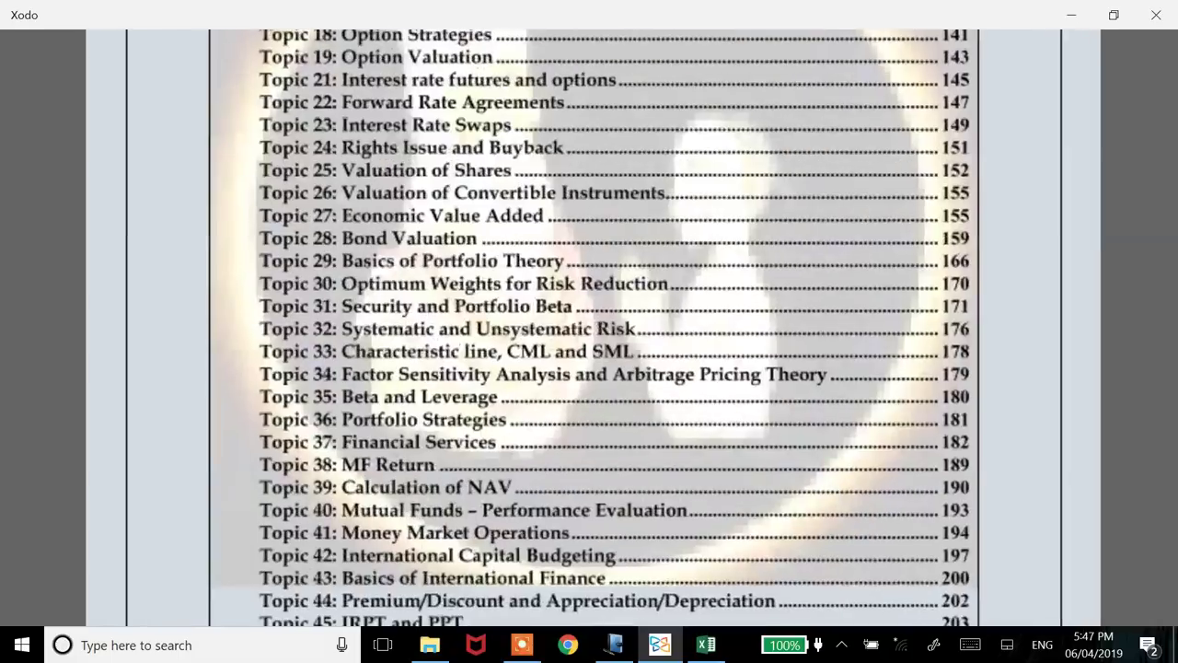
scroll(590, 332, "up", 3)
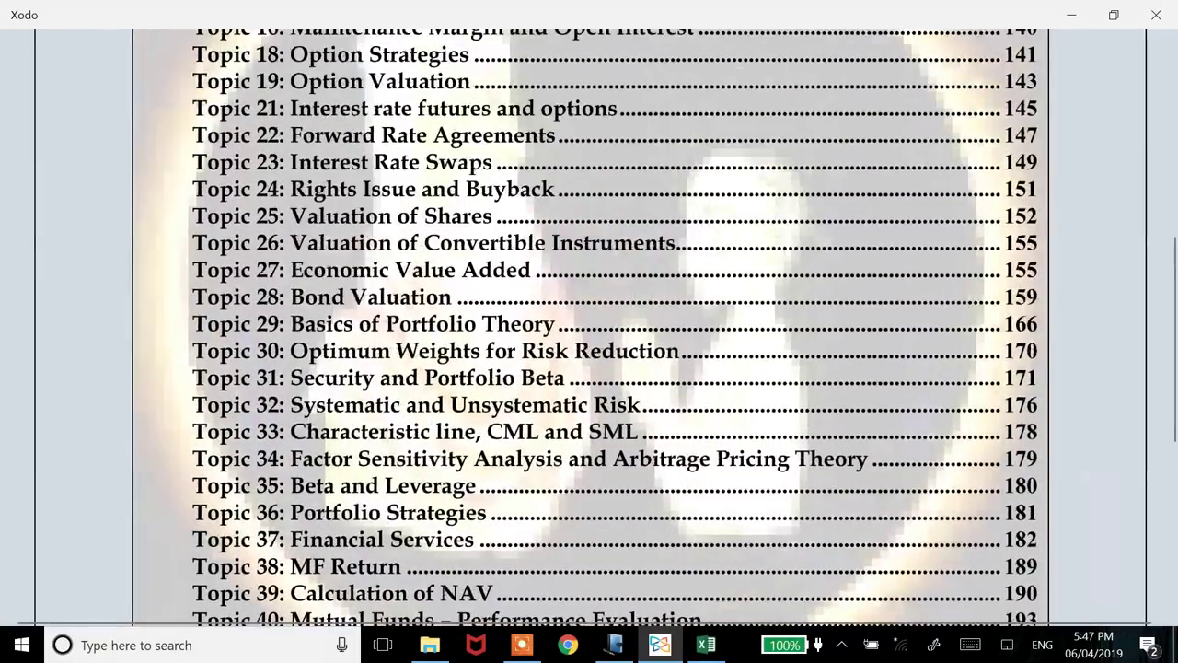
left_click(414, 324)
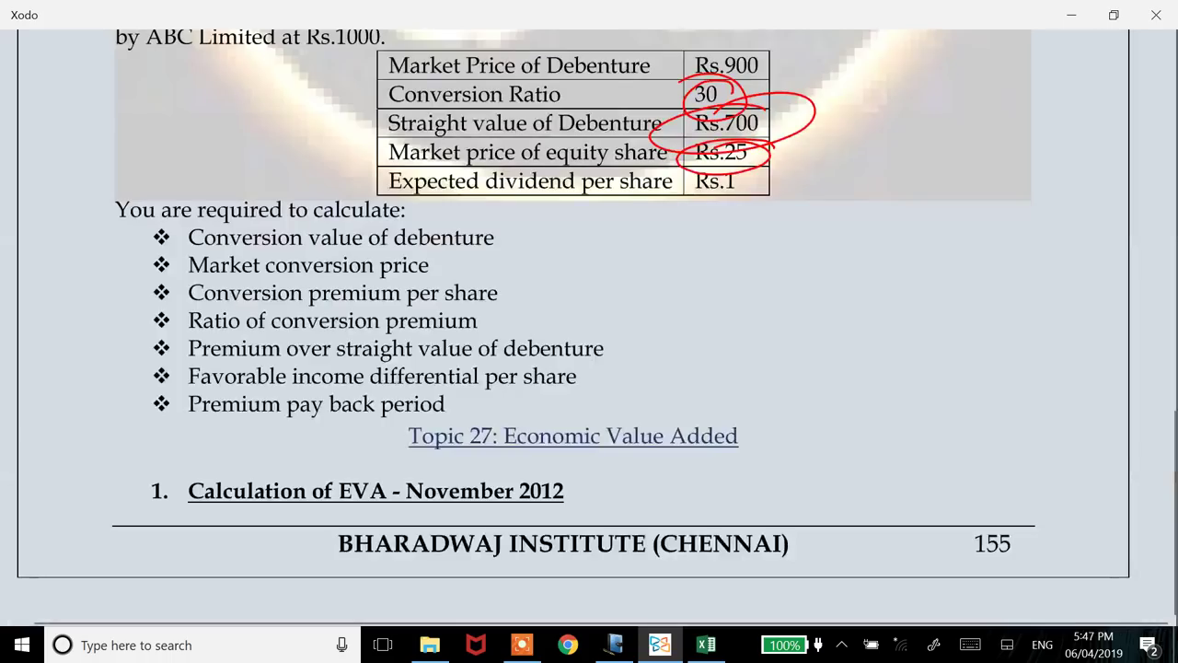
Look through the Topic 27 questions and examine question 2, Calculation of EVA – May 2014, for RST Ltd.
scroll(589, 331, "down", 10)
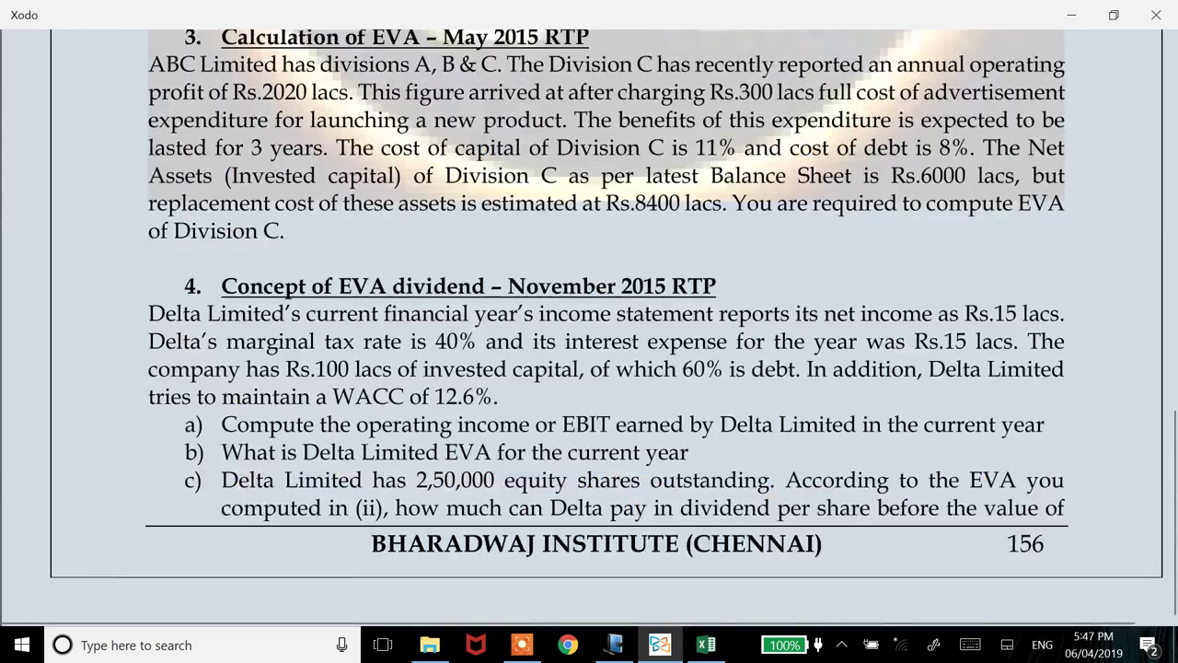
scroll(589, 331, "up", 10)
scroll(589, 331, "down", 2)
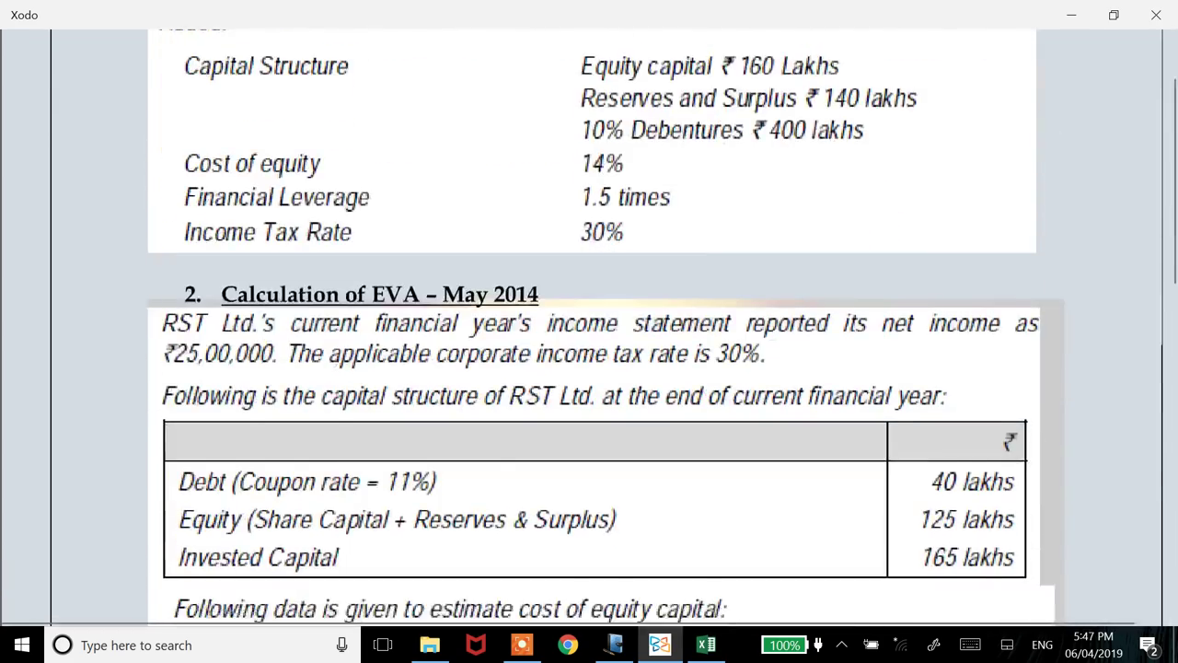
scroll(589, 331, "down", 10)
scroll(589, 331, "up", 3)
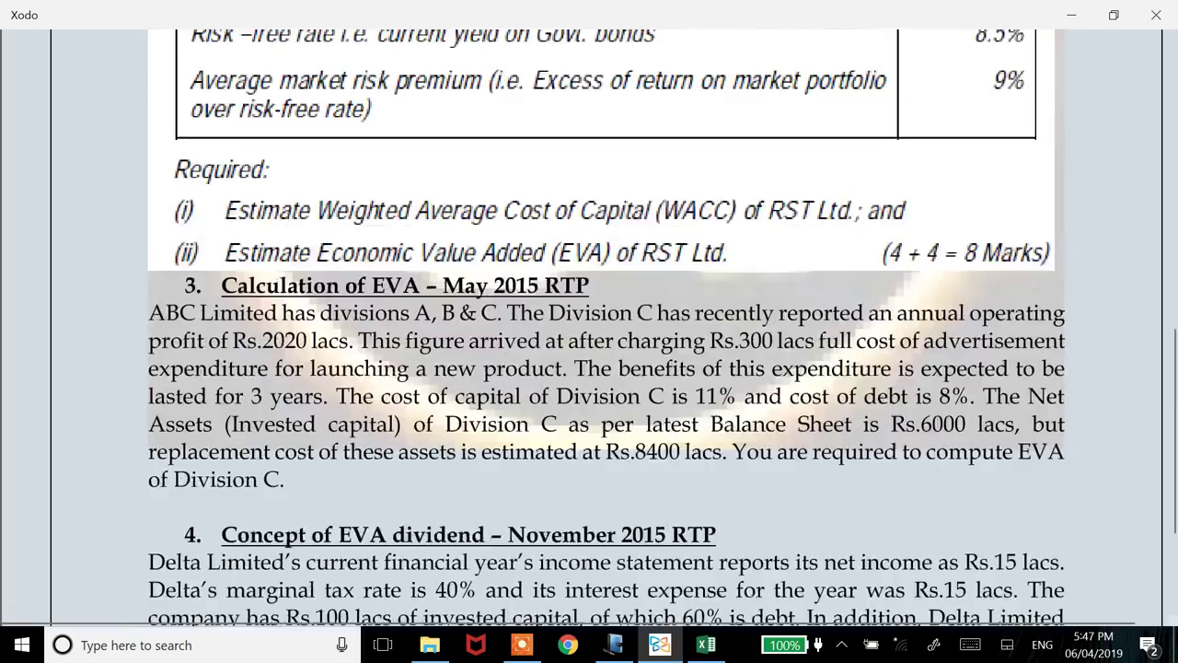
scroll(589, 331, "up", 4)
scroll(590, 331, "down", 1)
scroll(589, 331, "up", 2)
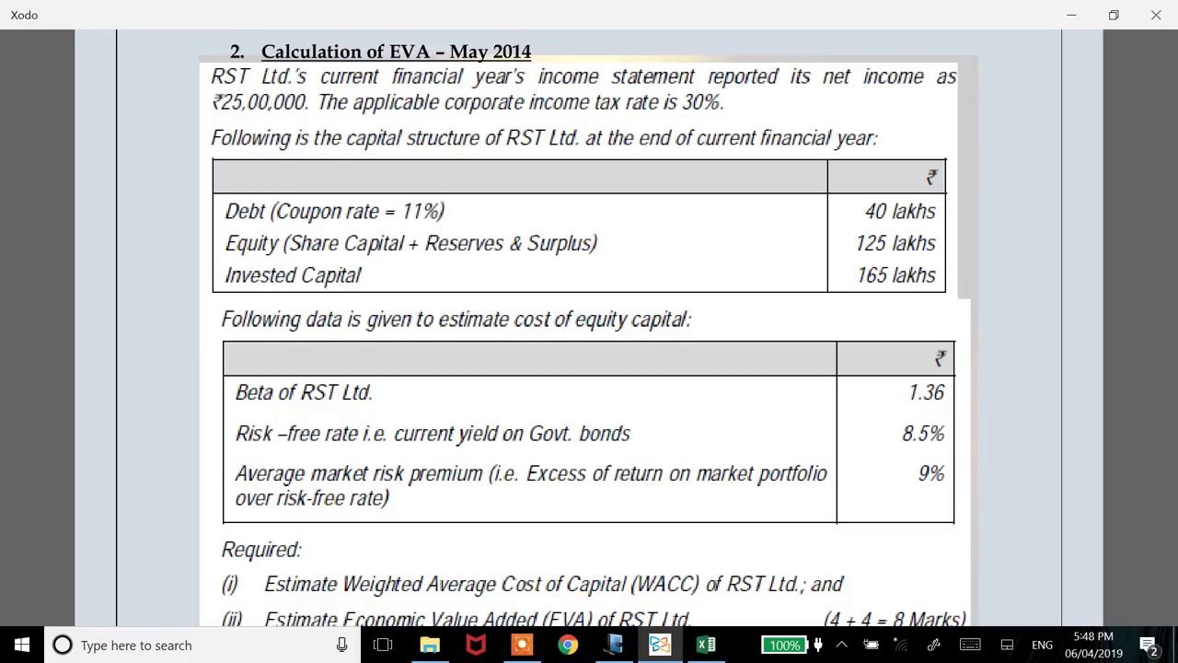
Switch to the Excel workbook SFM_revision_may_2019.xlsx and add a new worksheet.
key("alt+Tab")
key("shift+Down")
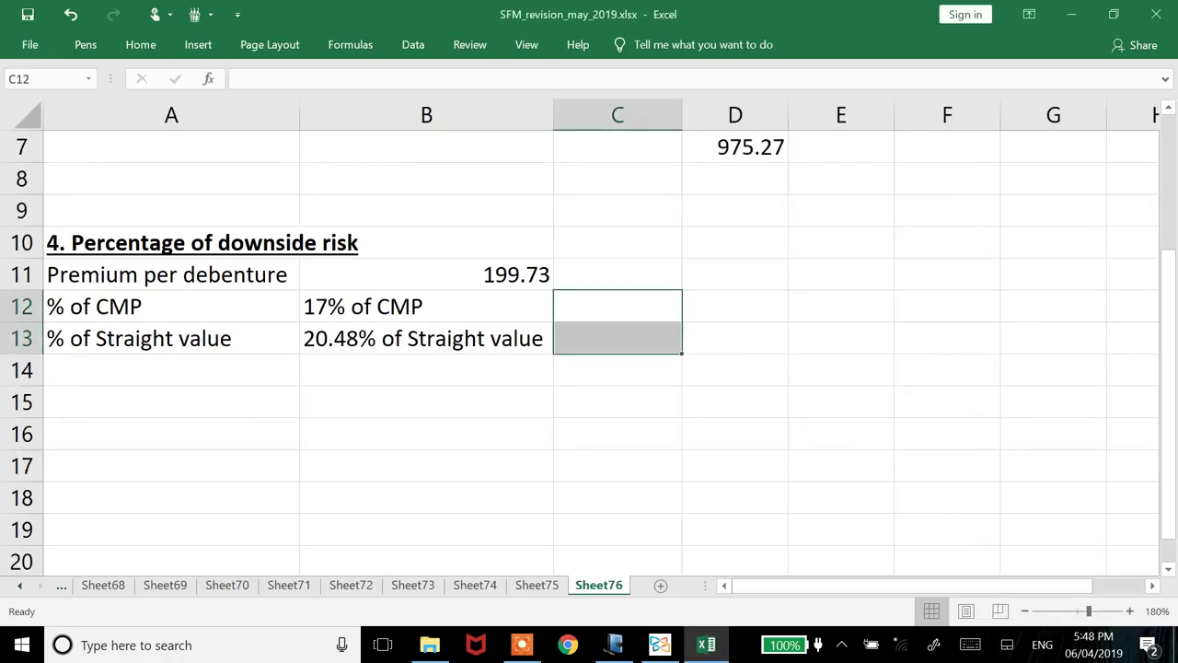
key("shift+F11")
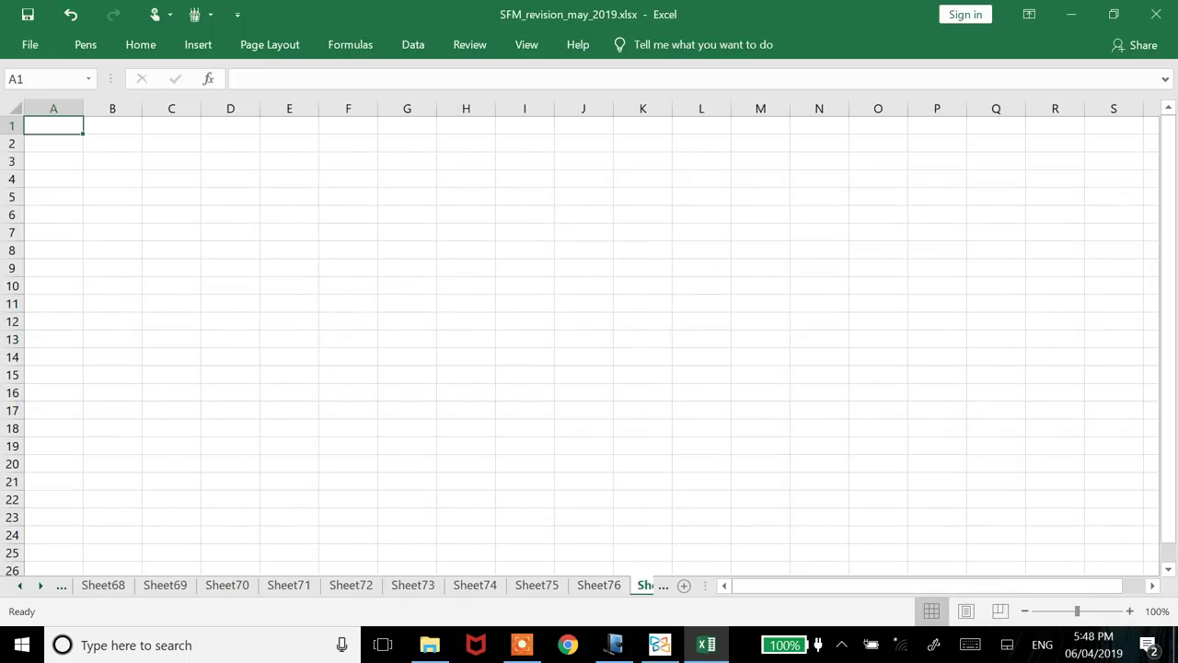
scroll(589, 340, "up", 5)
Enter the heading "WN 1: Computation of WACC" in cell A1.
type("WN 1")
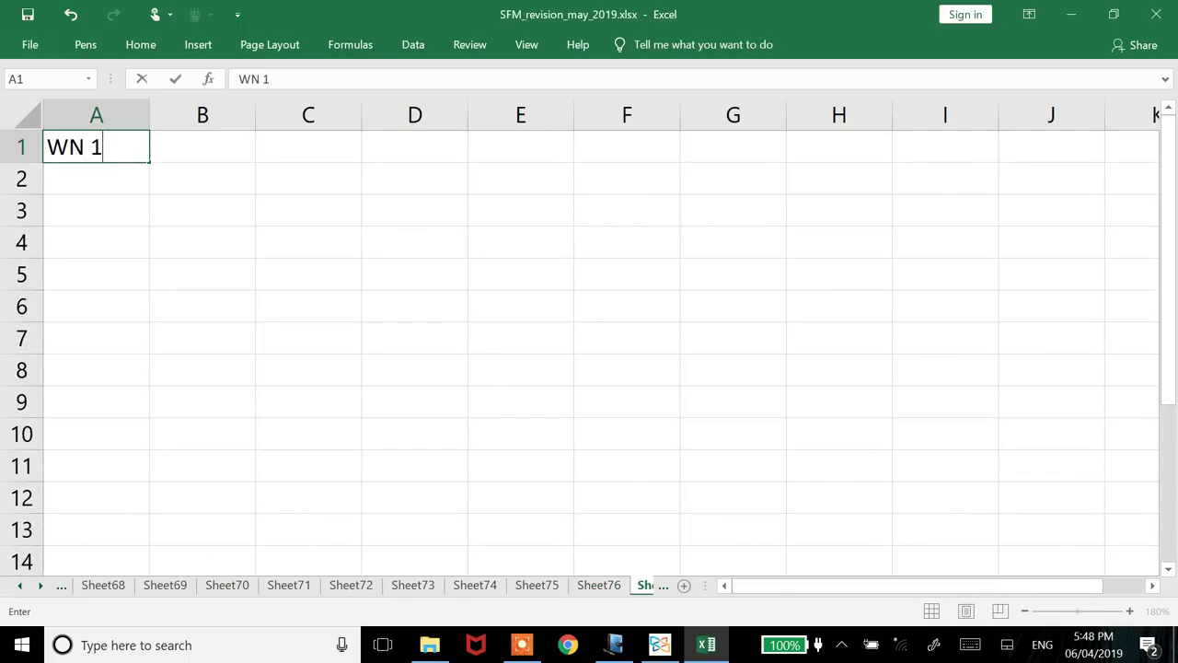
type(": Computaion")
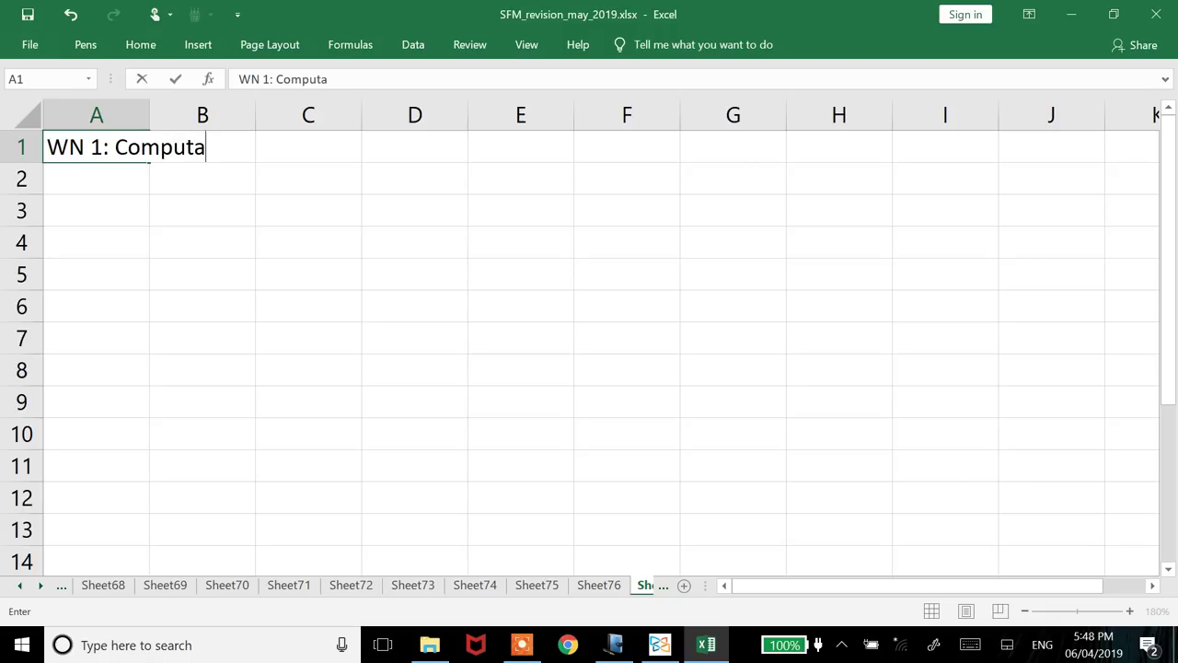
key("BackSpace")
key("BackSpace")
key("BackSpace")
type("tion of ")
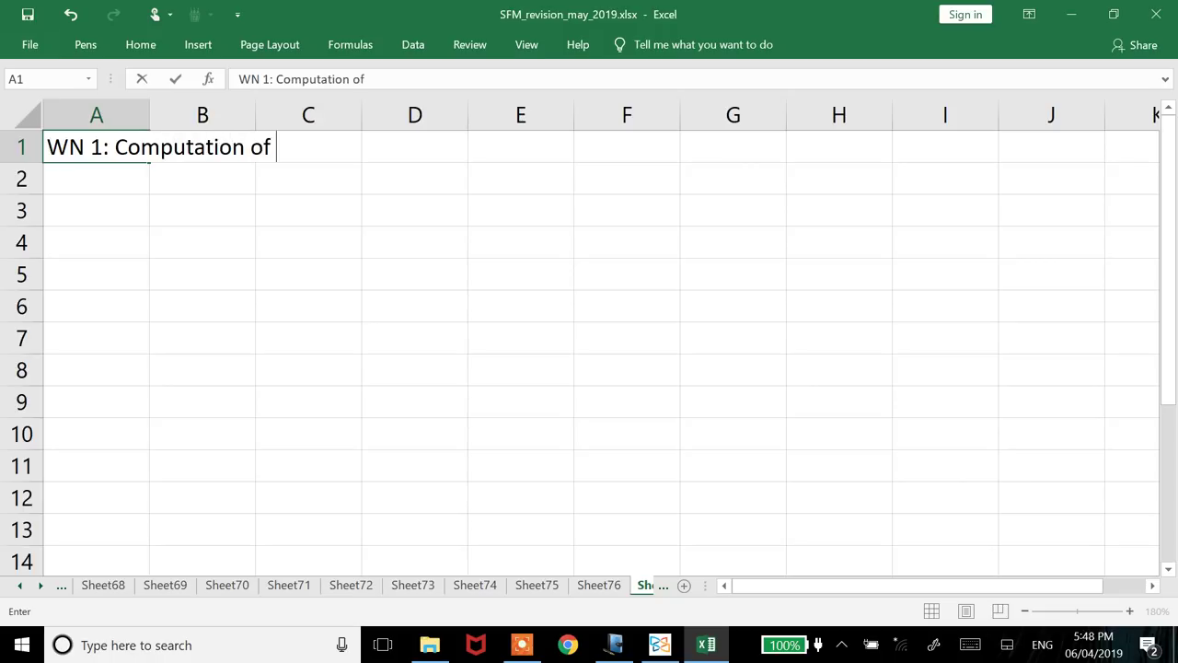
type("WACC")
key("Return")
Enter the column headings Source, Cost, Weight and Product in cells A2 to D2.
type("S")
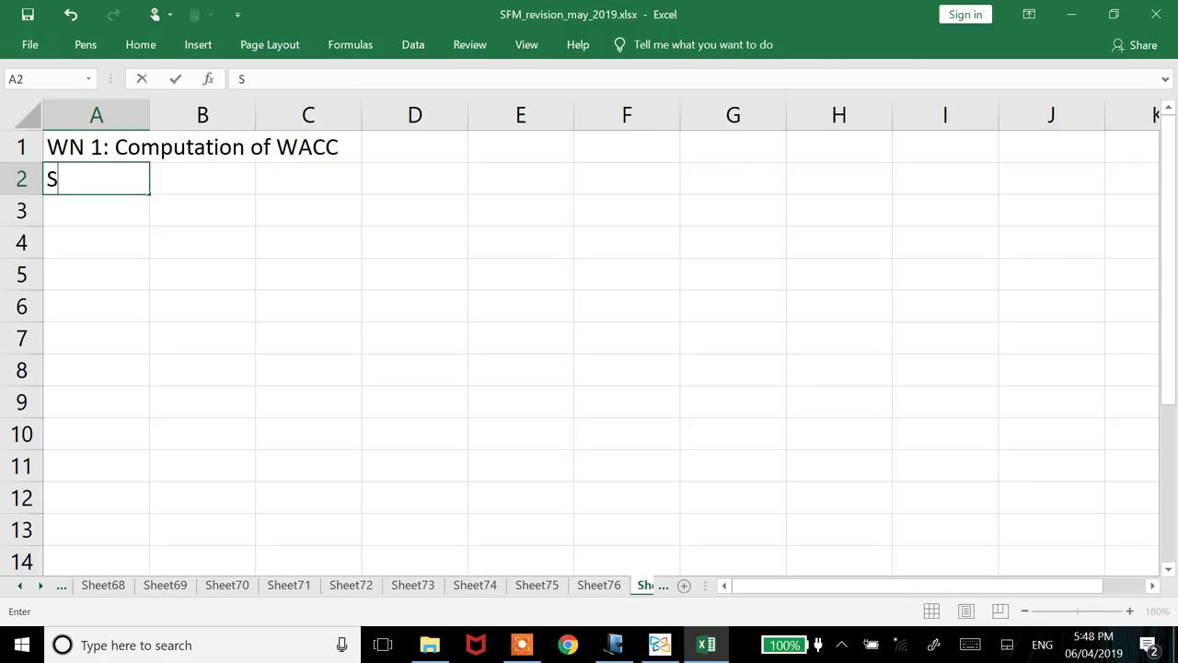
type("ource")
key("Tab")
type("Cost")
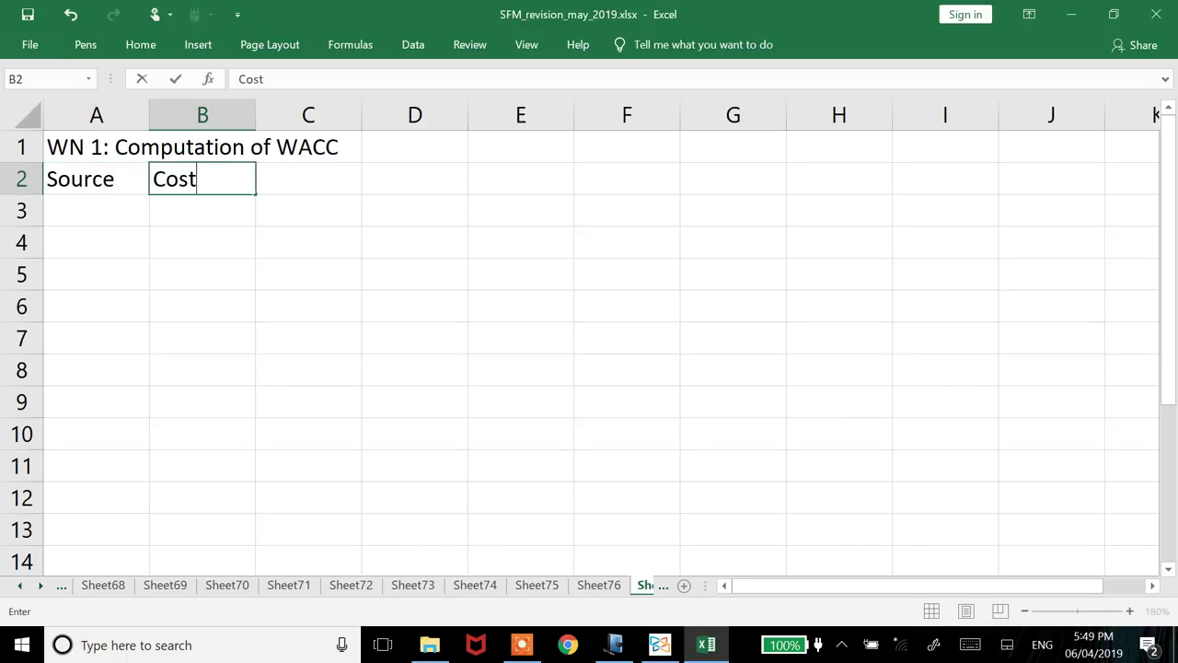
key("Tab")
type("Weight")
key("Tab")
type("Pro")
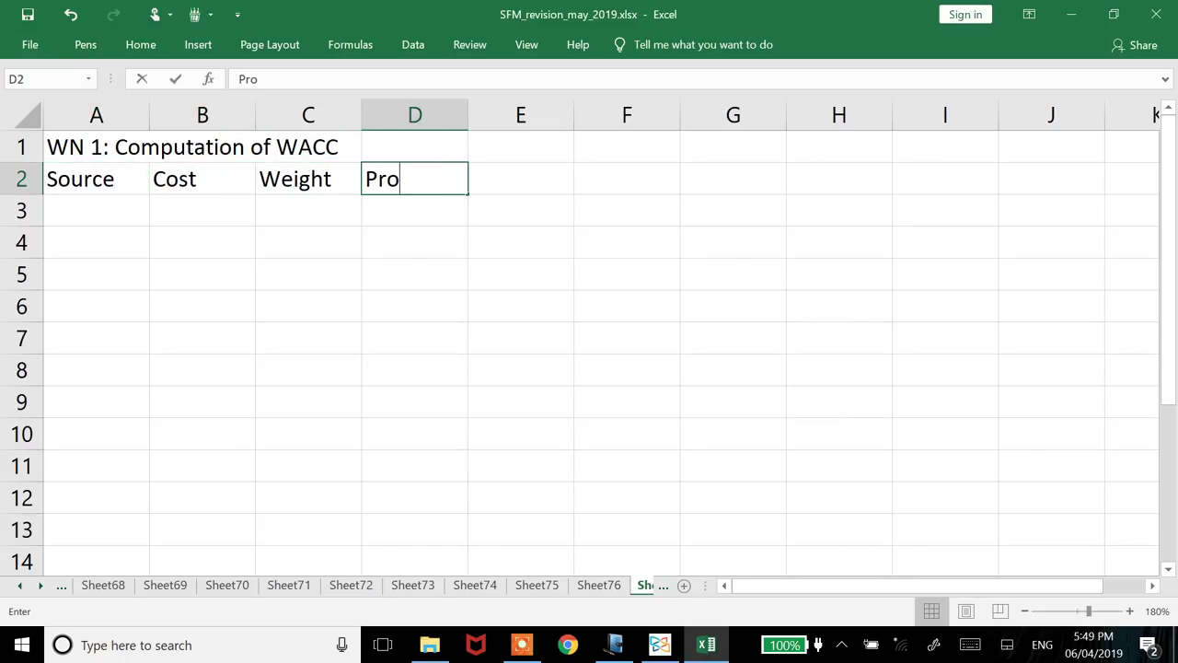
type("duct")
key("Return")
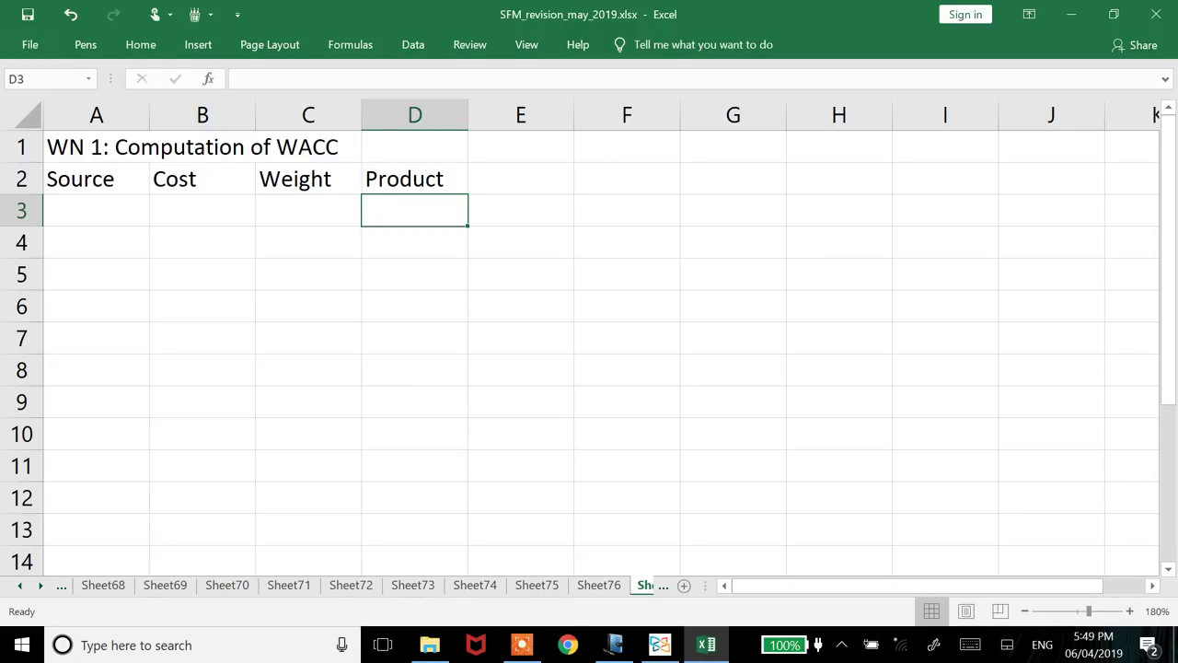
Make the working note heading in cell A1 bold and underlined.
key("Left")
key("Left")
key("Left")
key("Up")
key("Up")
key("ctrl+b")
key("ctrl+u")
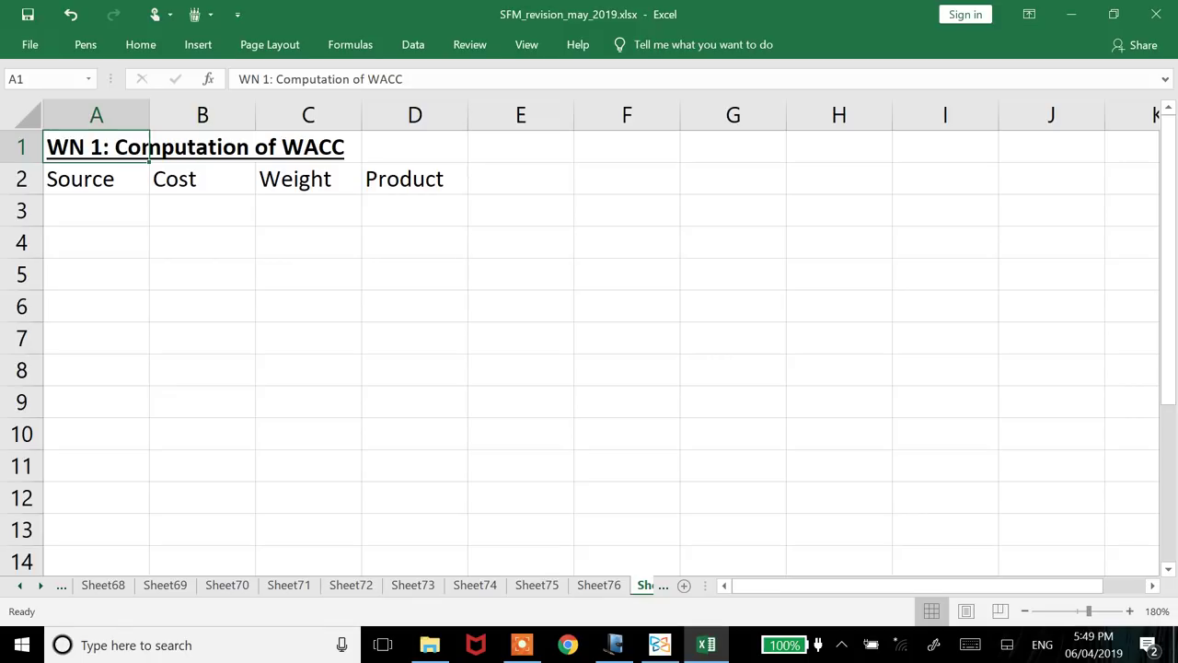
Enter the row labels Debt, Equity and Total in cells A3 to A5 under Source.
key("Down")
key("Down")
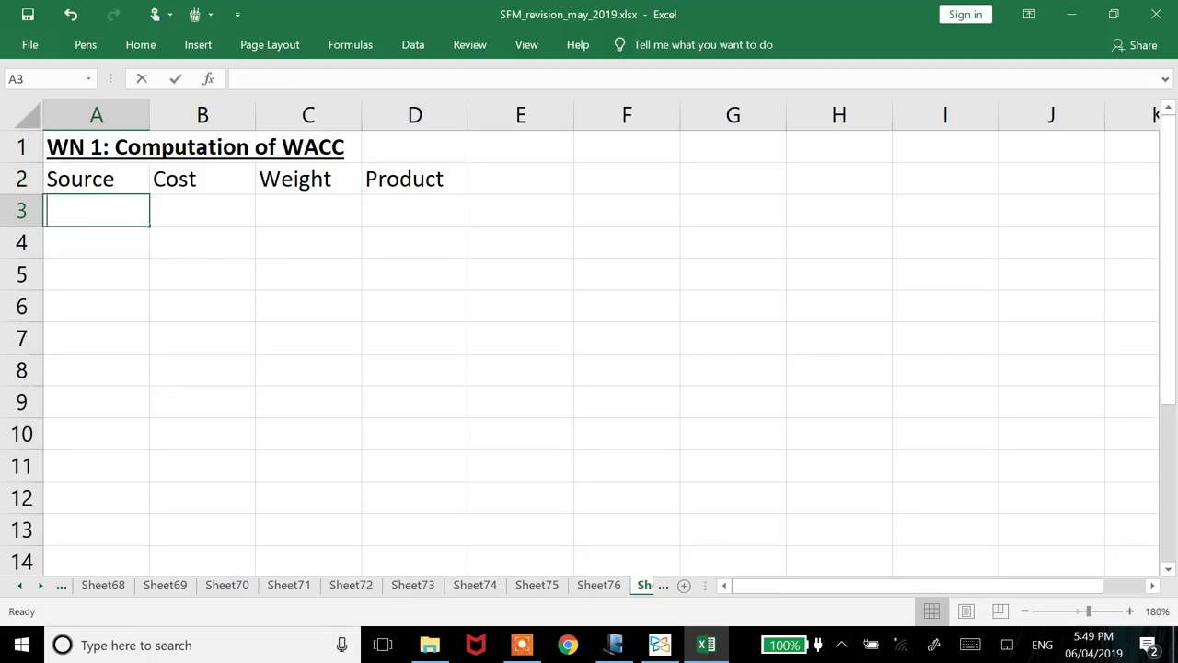
type("Debt")
key("Return")
type("Equ")
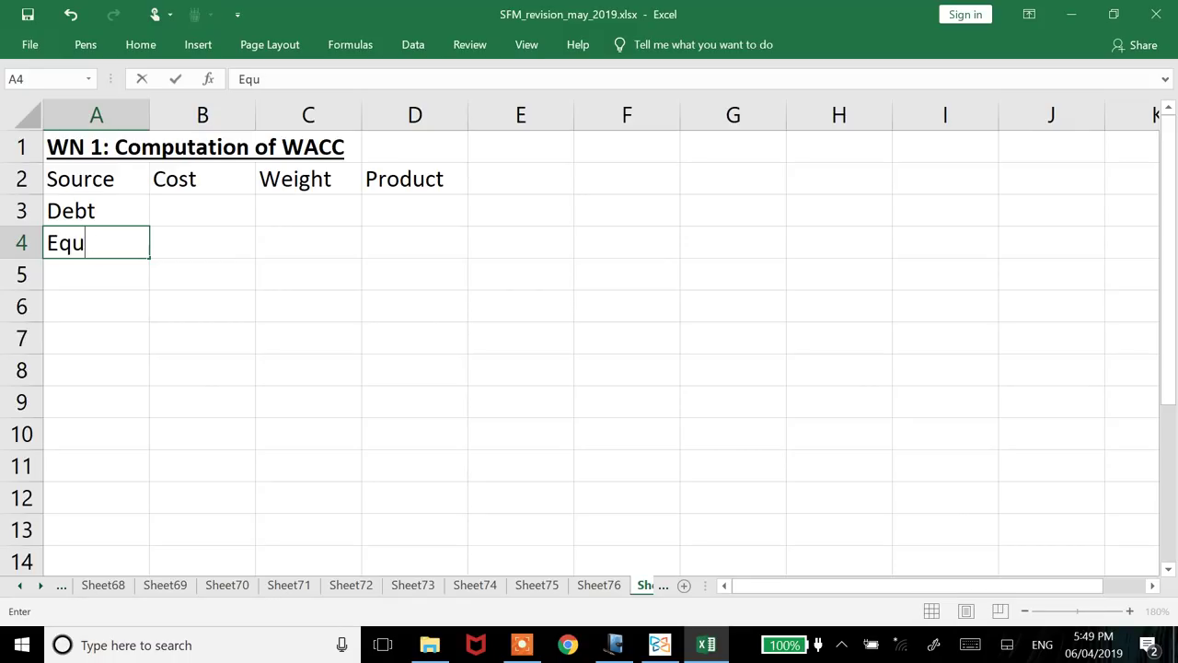
type("tity")
key("Return")
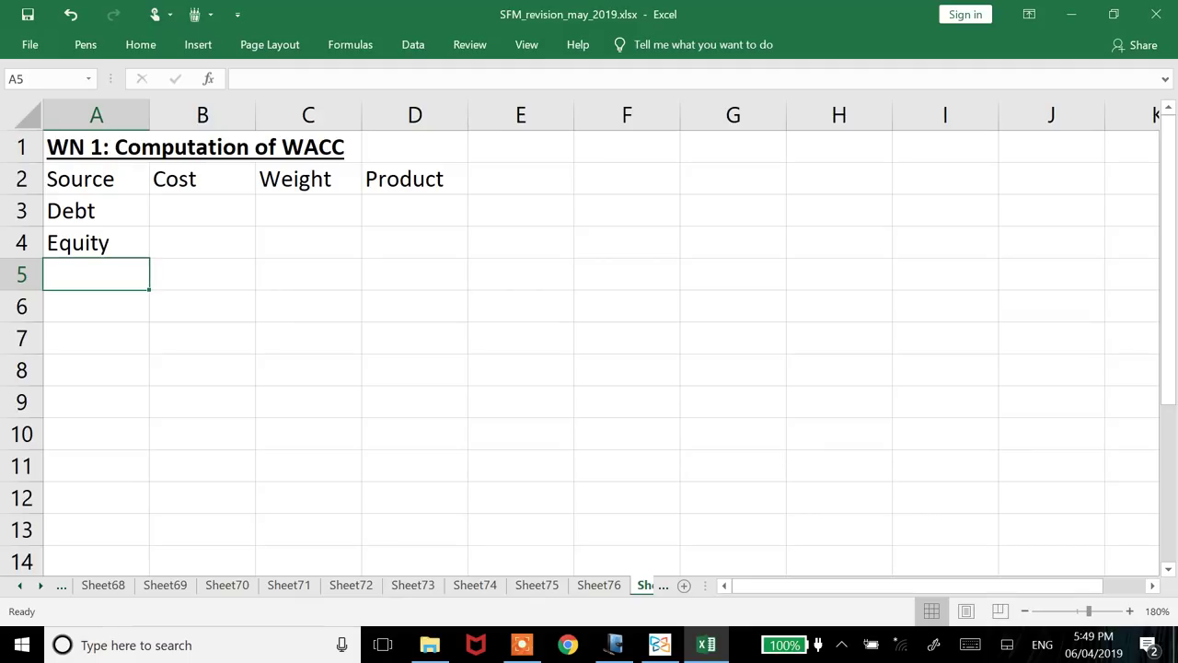
key("alt+Tab")
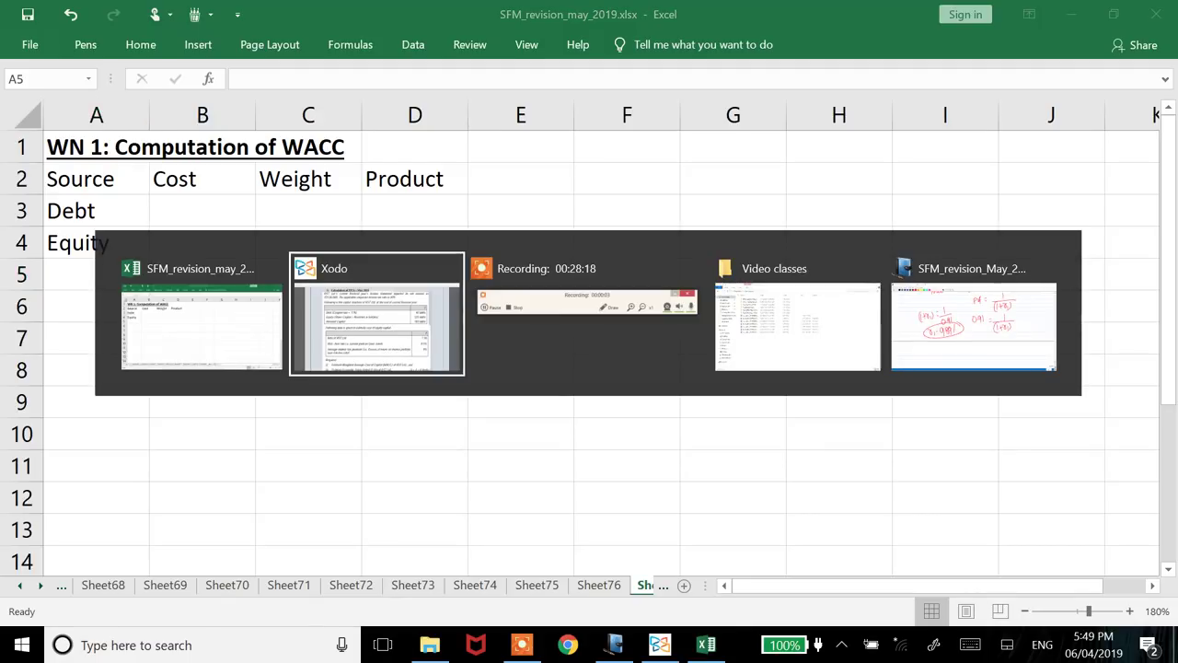
key("Escape")
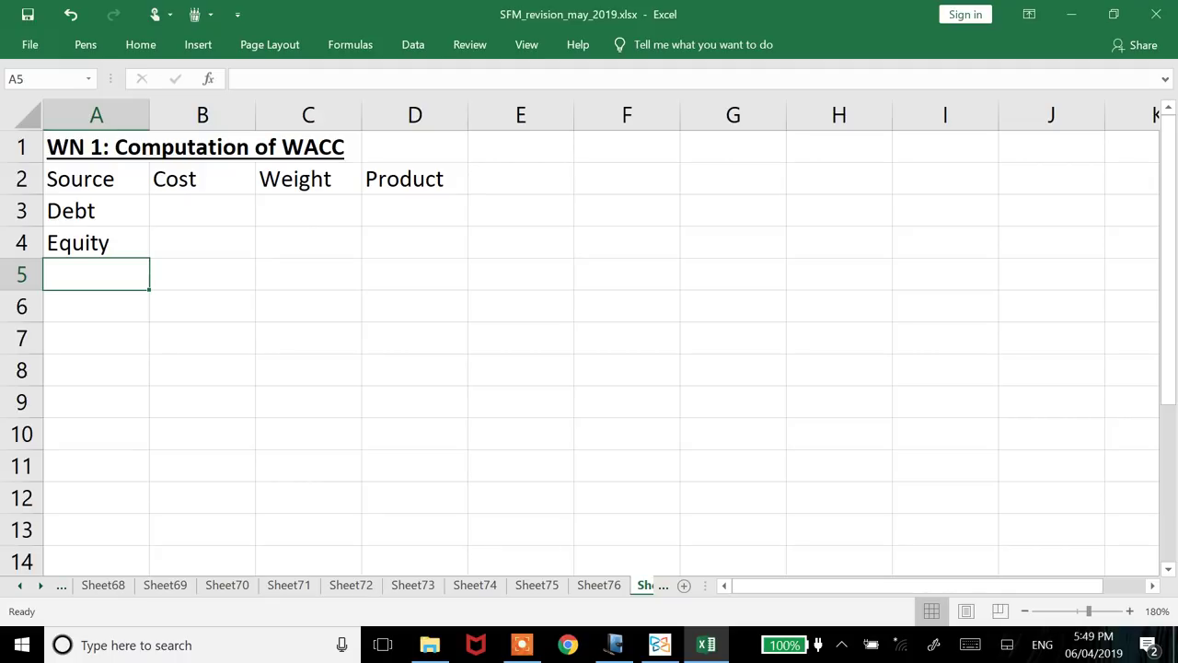
type("Total")
key("Return")
Check the debt's coupon and tax rates in the Xodo question and enter 7.7 as the cost of debt in B3.
key("Right")
key("Up")
key("Up")
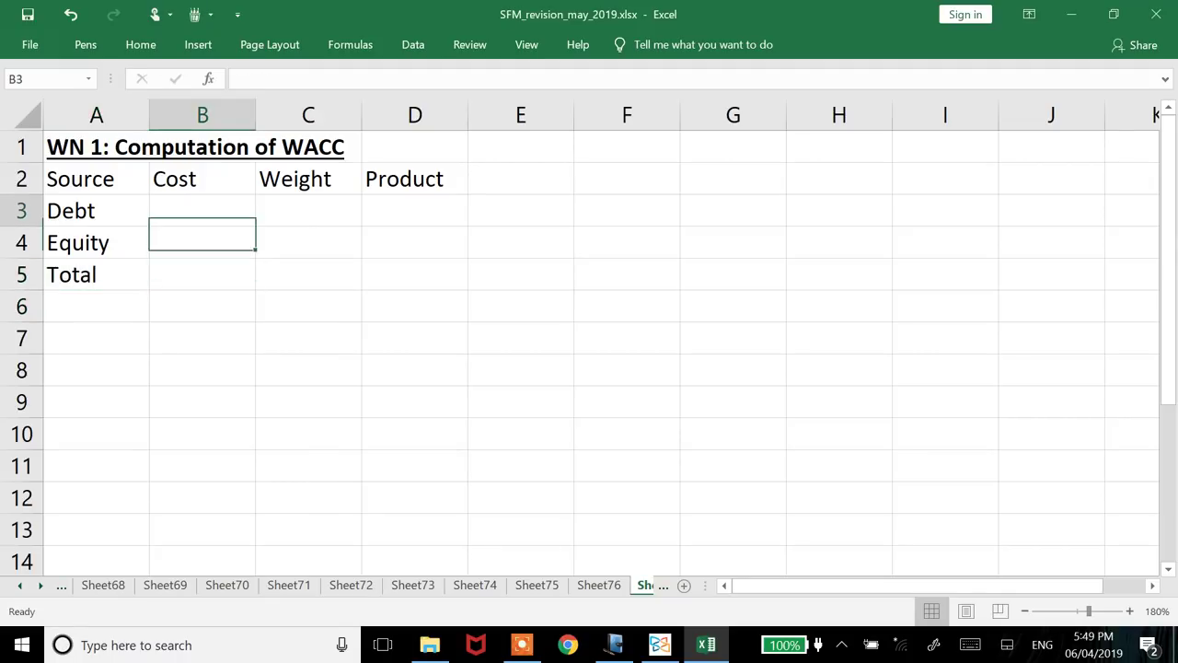
key("Up")
key("alt+Tab")
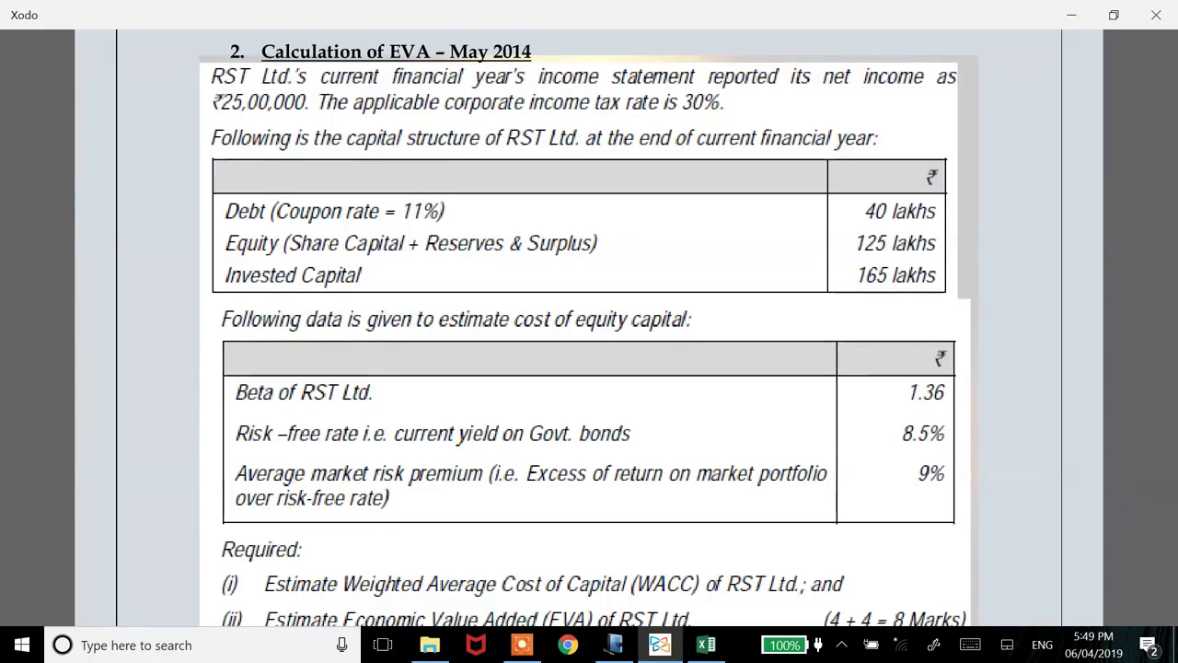
key("alt+Tab")
type("7.7")
key("Return")
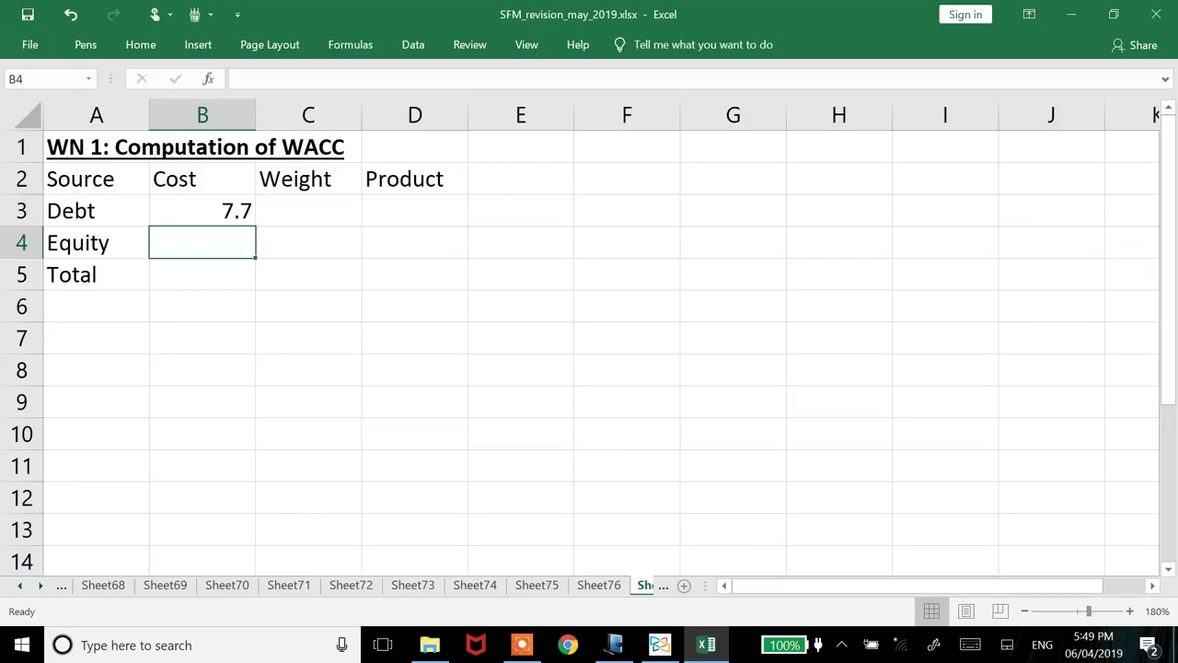
Check the beta, risk-free rate and risk premium in the question and enter 20.74 as the cost of equity in B4.
key("alt+Tab")
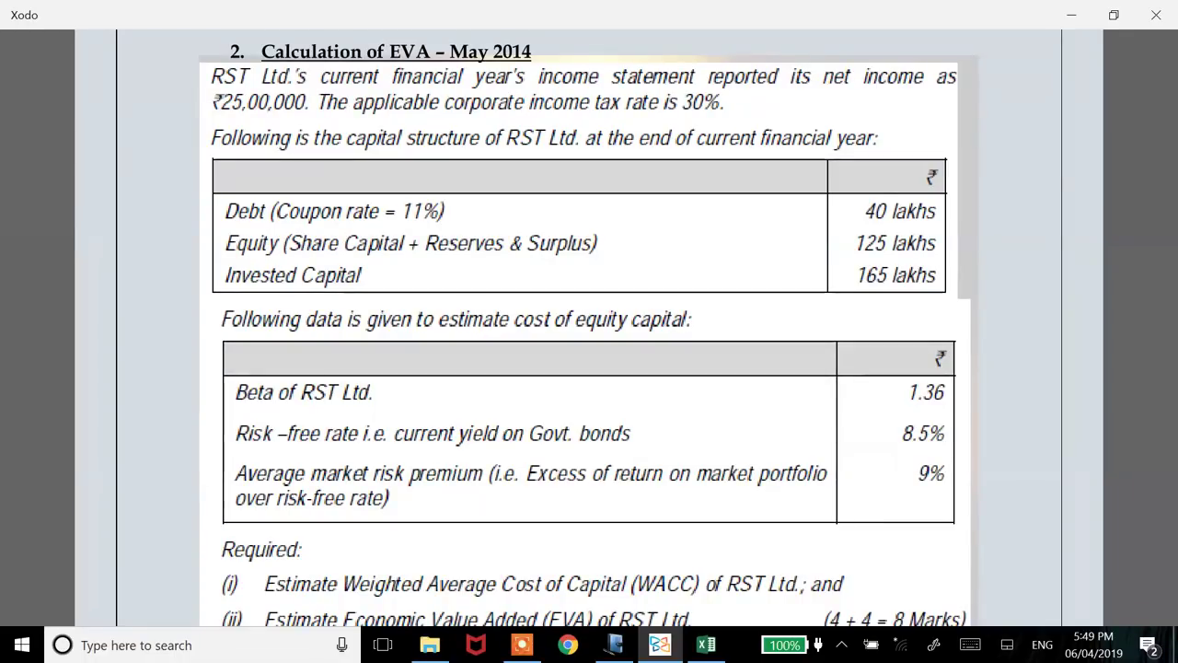
key("alt+Tab")
type("20")
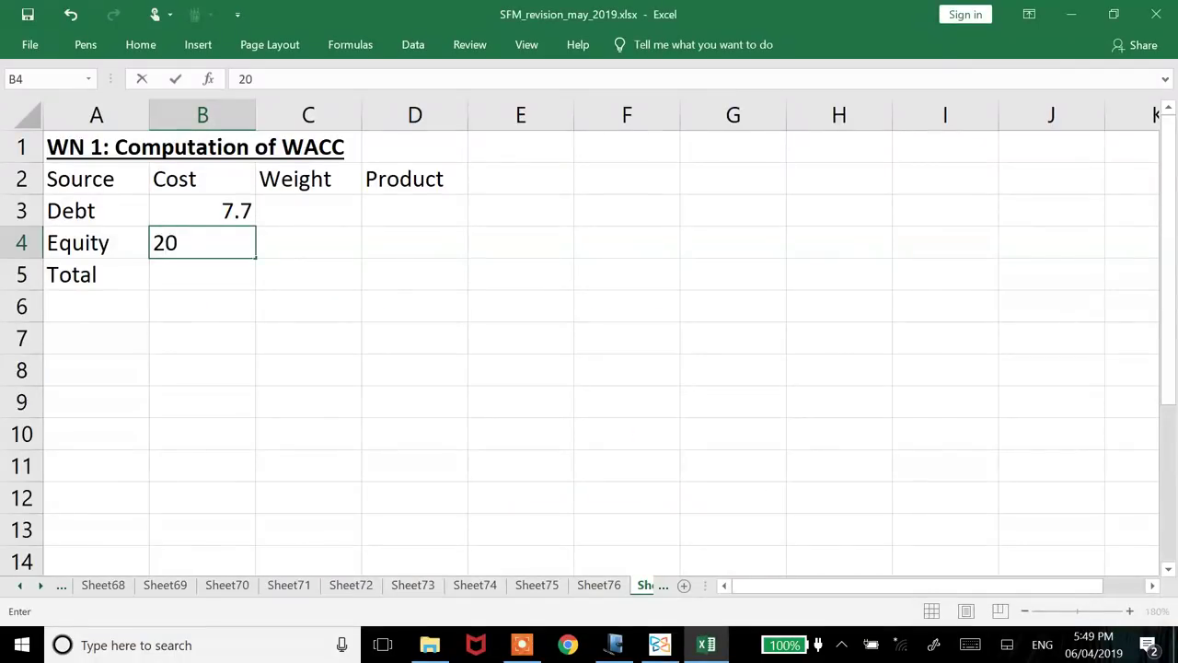
type(".74")
key("Return")
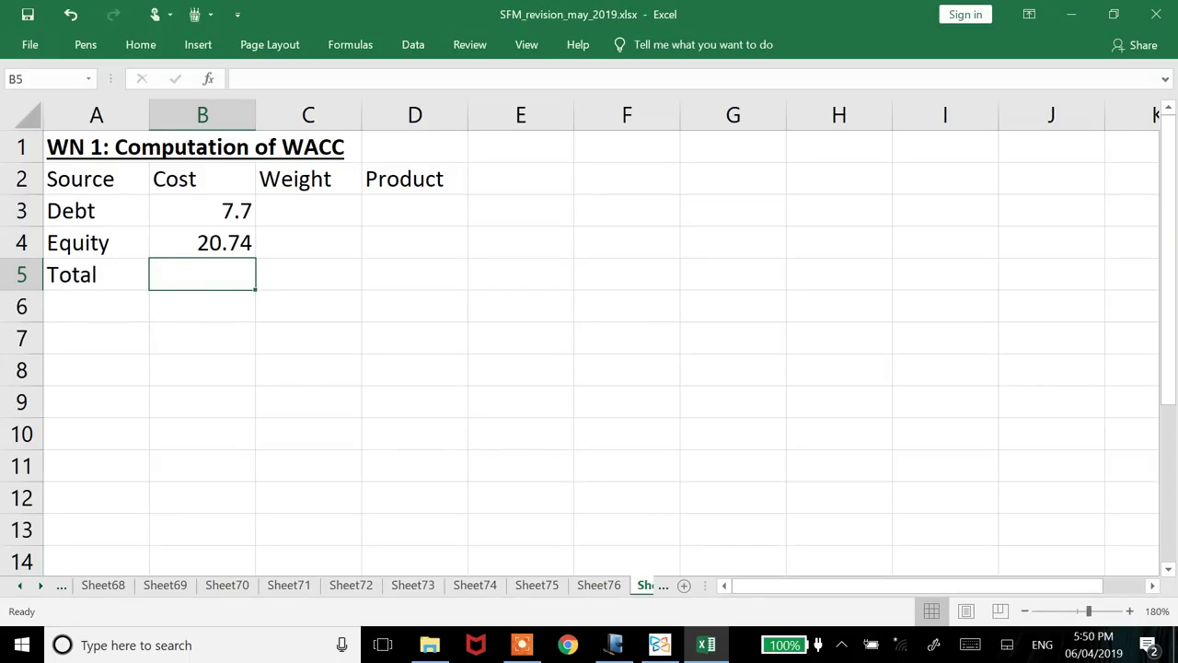
Enter the weights from the question's capital structure: 40 for Debt in C3 and 125 for Equity in C4.
key("Up")
key("Up")
key("Right")
key("alt+Tab")
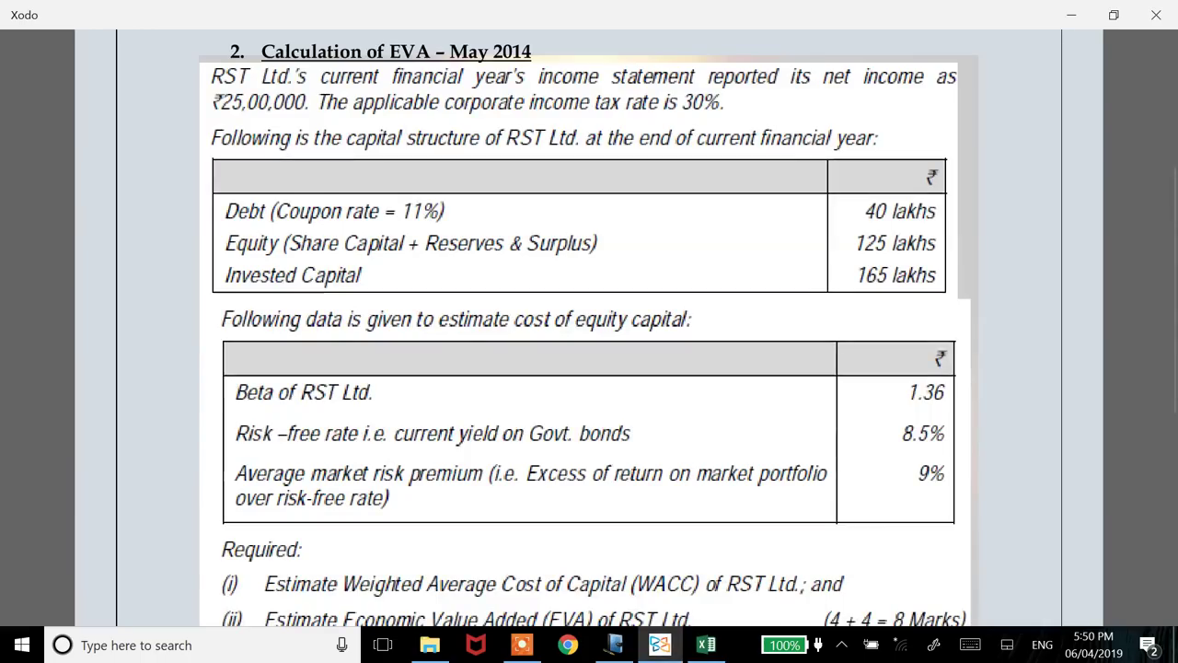
key("alt+Tab")
type("40")
key("ctrl+Return")
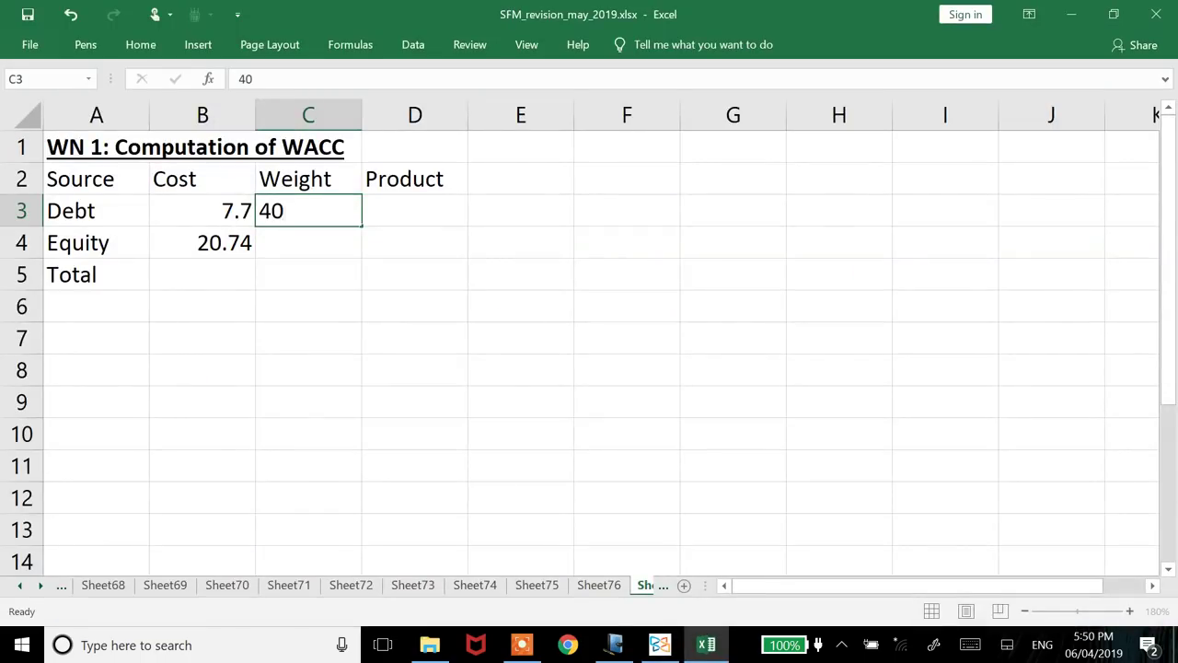
key("Return")
key("alt+Tab")
key("alt+Tab")
type("125")
key("Return")
Calculate the debt product in D3 as cost times weight (B3*C3) and copy the formula to D4 for equity.
key("Right")
key("Up")
key("Up")
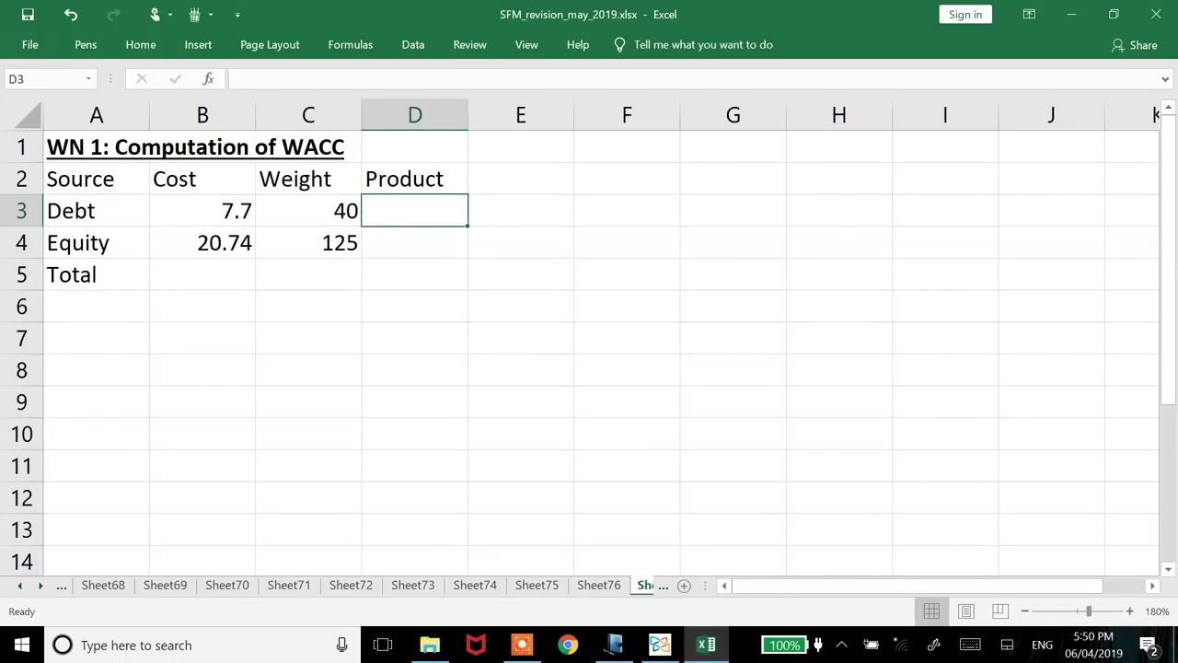
type("=")
key("Left")
key("Left")
type("*")
key("Left")
key("Return")
key("ctrl+d")
Total the products in D5 with a SUM of D3:D4 and copy the formula to C5 for the weights.
key("Down")
key("Left")
left_click(415, 274)
type("=sum(")
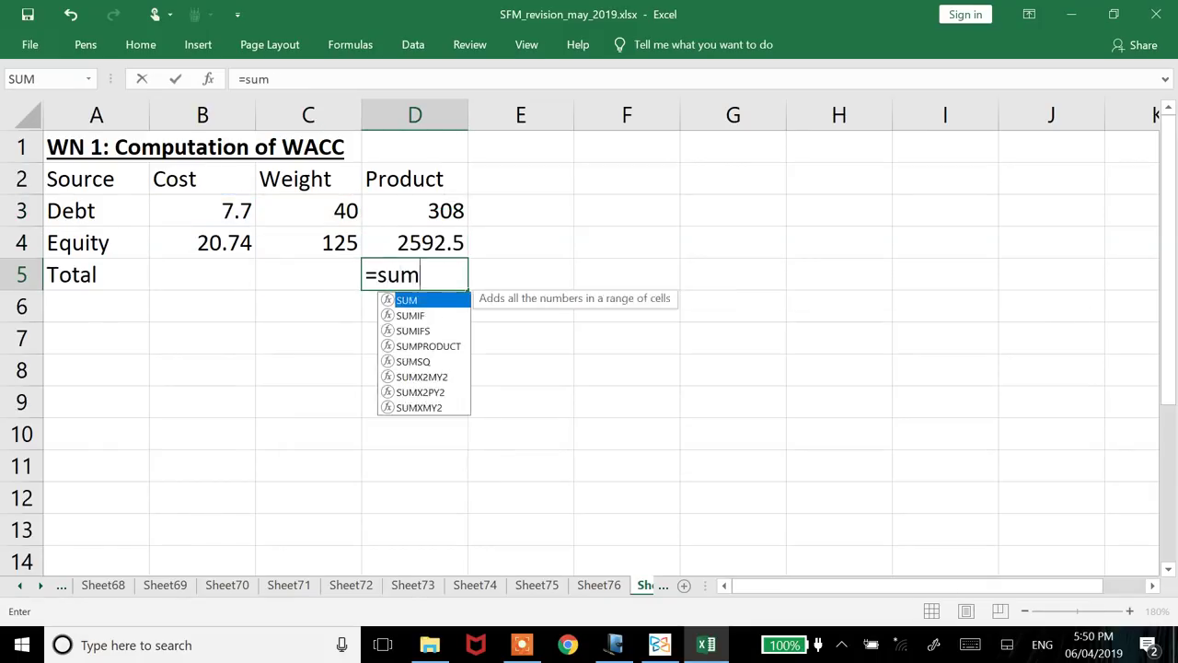
key("Up")
key("shift+Up")
type(")")
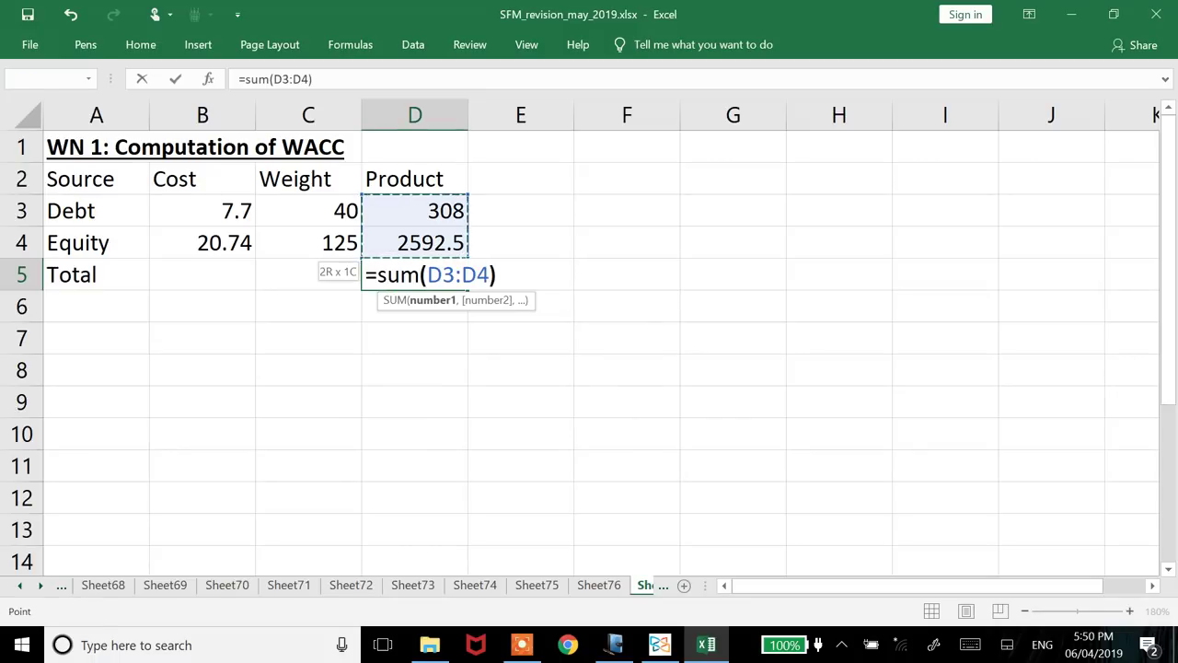
key("Return")
key("Up")
key("ctrl+c")
key("Left")
key("Return")
Calculate the WACC in B5 as D5/C5 rounded to 2 decimals and make it bold.
key("Left")
type("=round(")
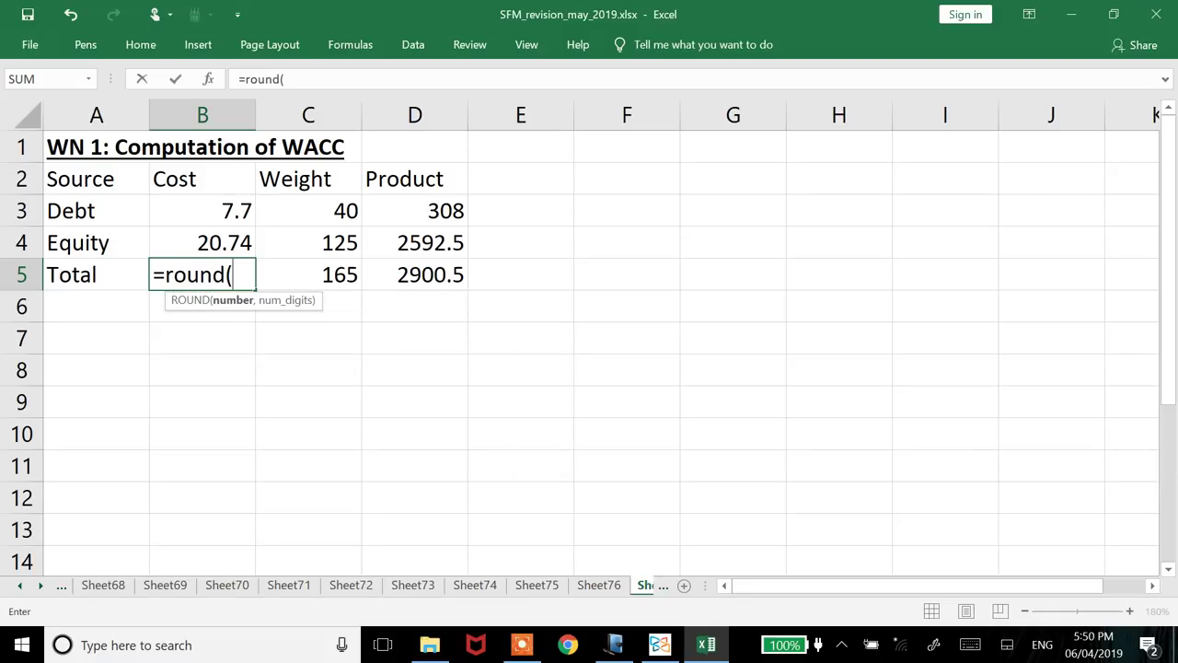
key("Right")
key("Right")
type("/")
key("Right")
type(",2)")
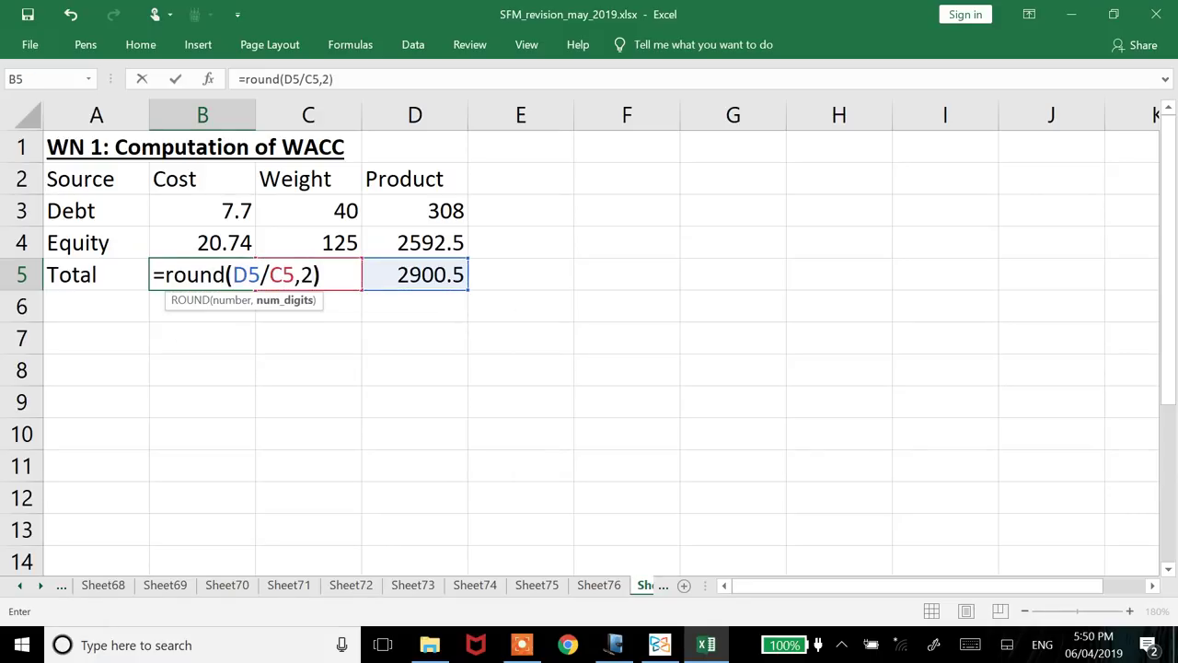
key("Return")
key("ctrl+b")
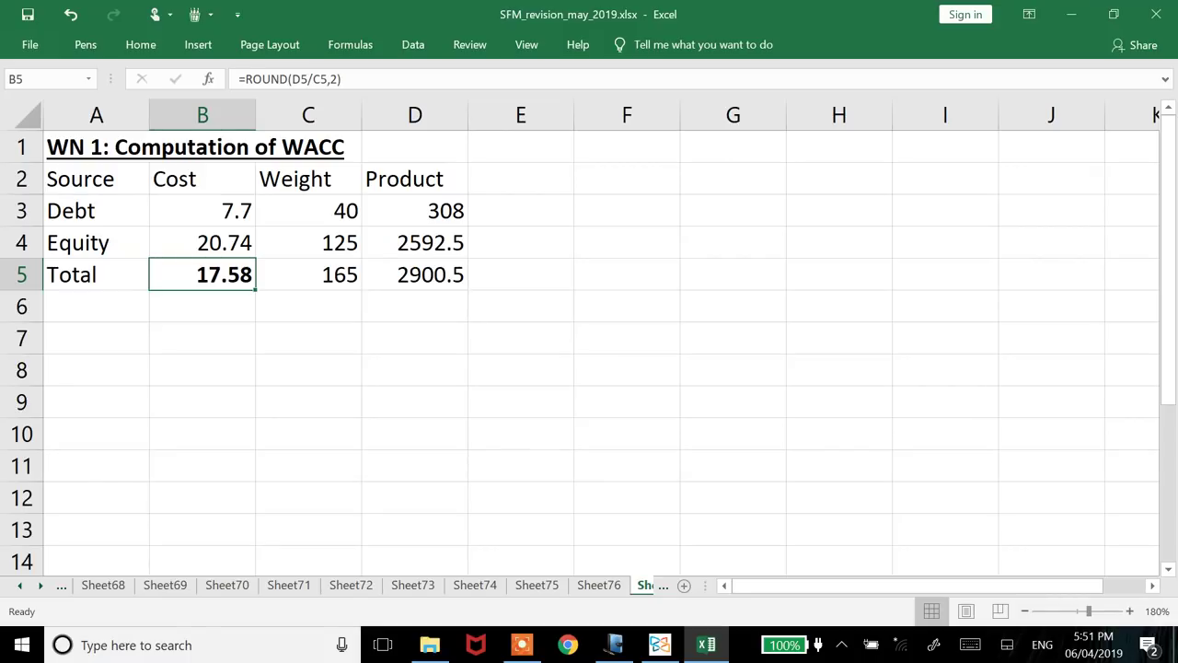
Add the heading "WN 2: Computation of EBIT" in A7 and format it bold and underlined.
left_click(96, 274)
left_click(96, 307)
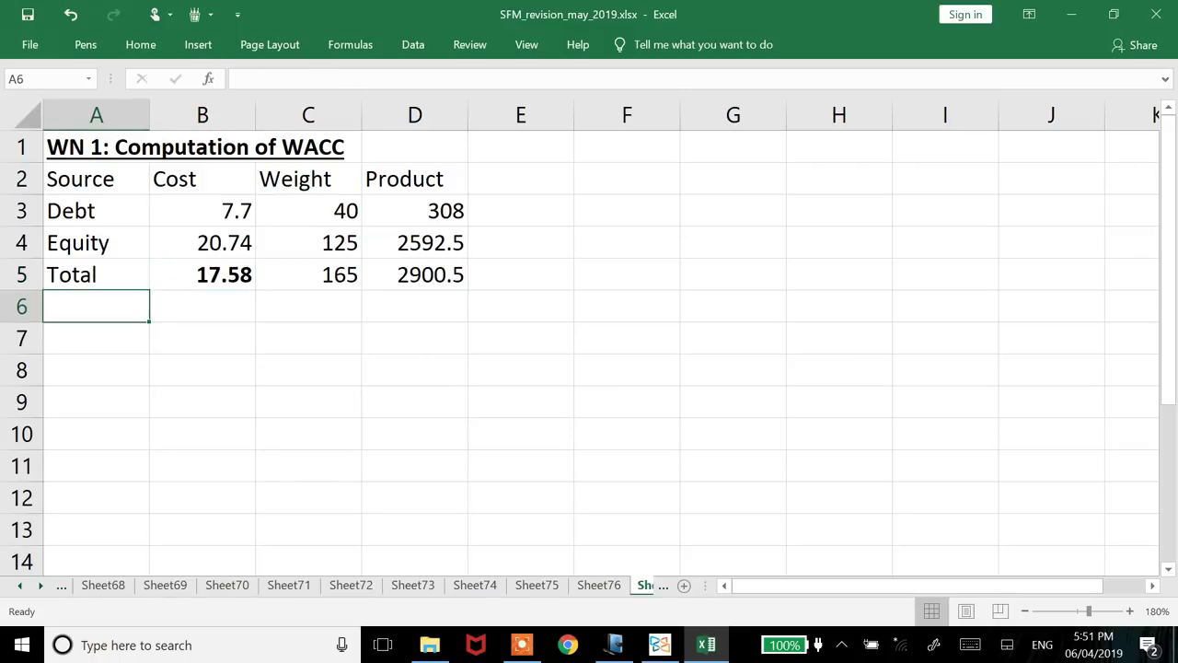
left_click(96, 338)
type("WN 2")
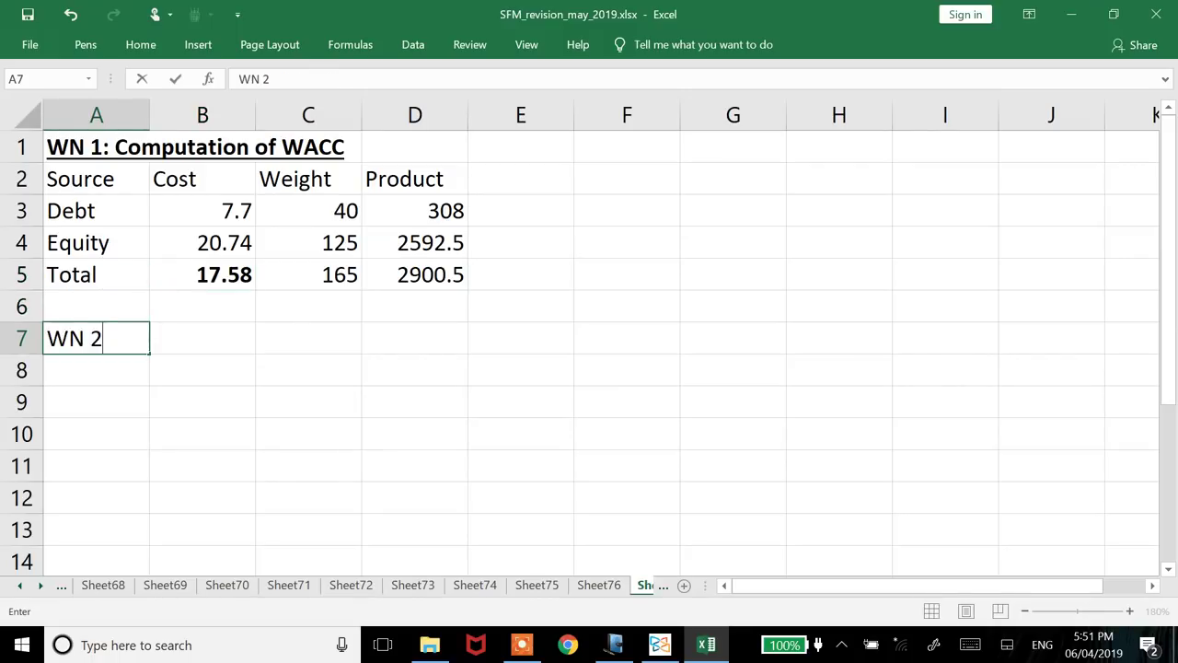
type(": Computatio")
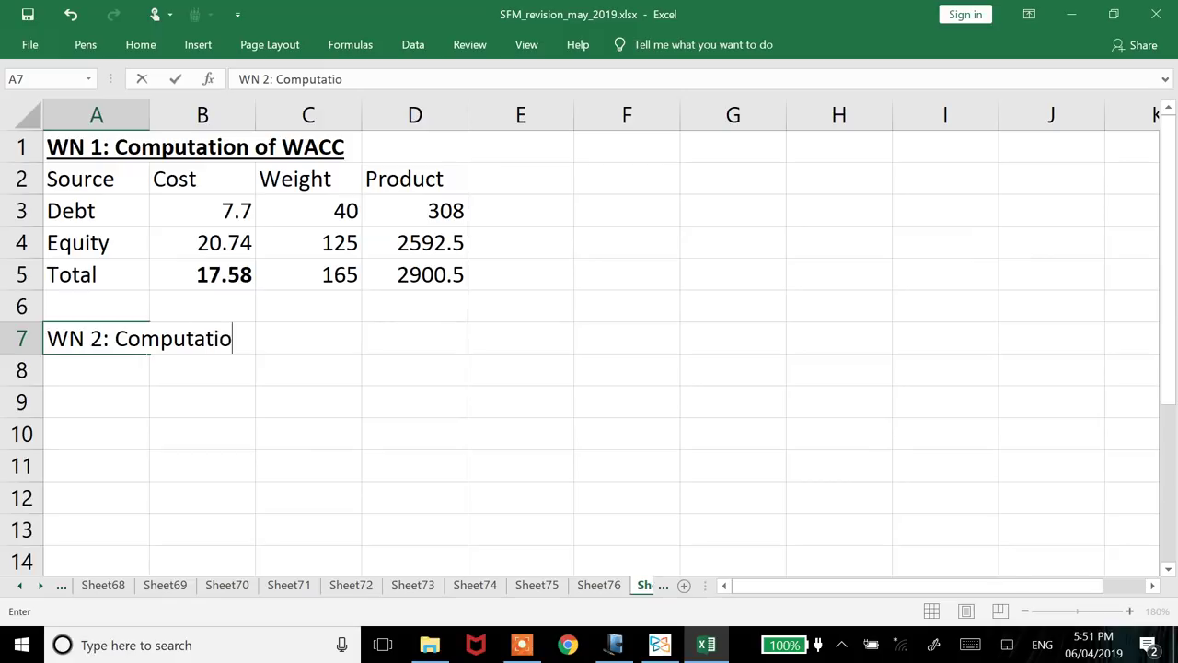
type("n of BEIT")
key("BackSpace")
key("BackSpace")
key("BackSpace")
key("BackSpace")
type("EBIT")
key("Return")
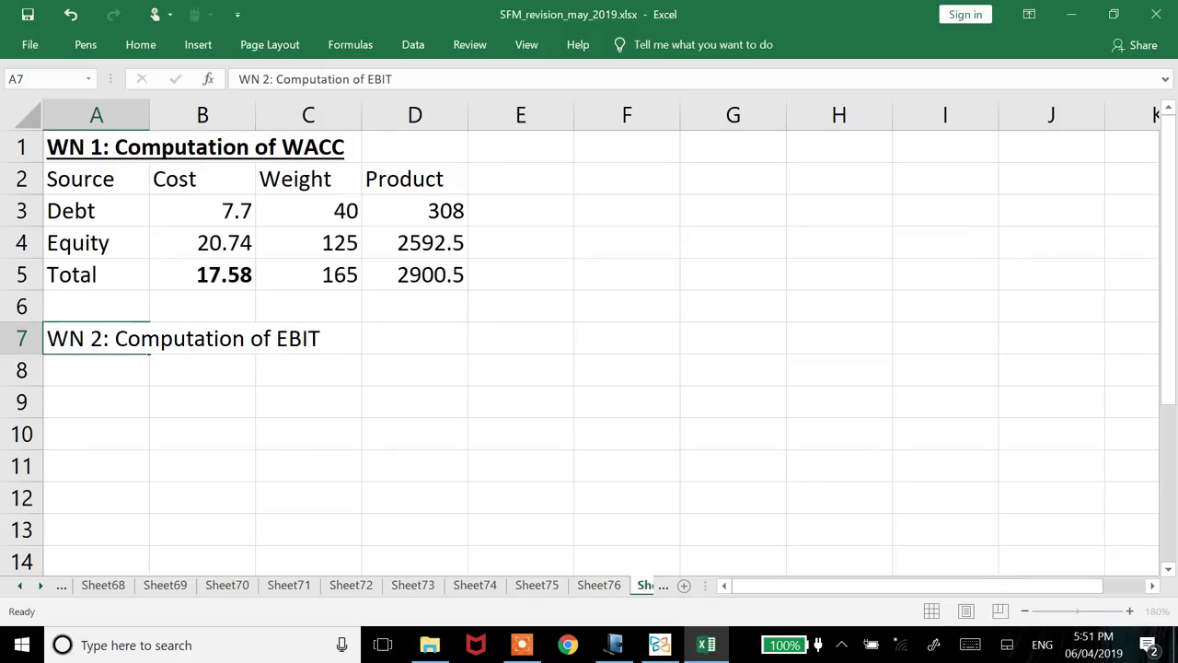
key("Up")
key("ctrl+b")
key("ctrl+u")
Enter the column headers "Particualrs" in A8 and "Amount" in B8, fitting column A's width to its header.
key("Down")
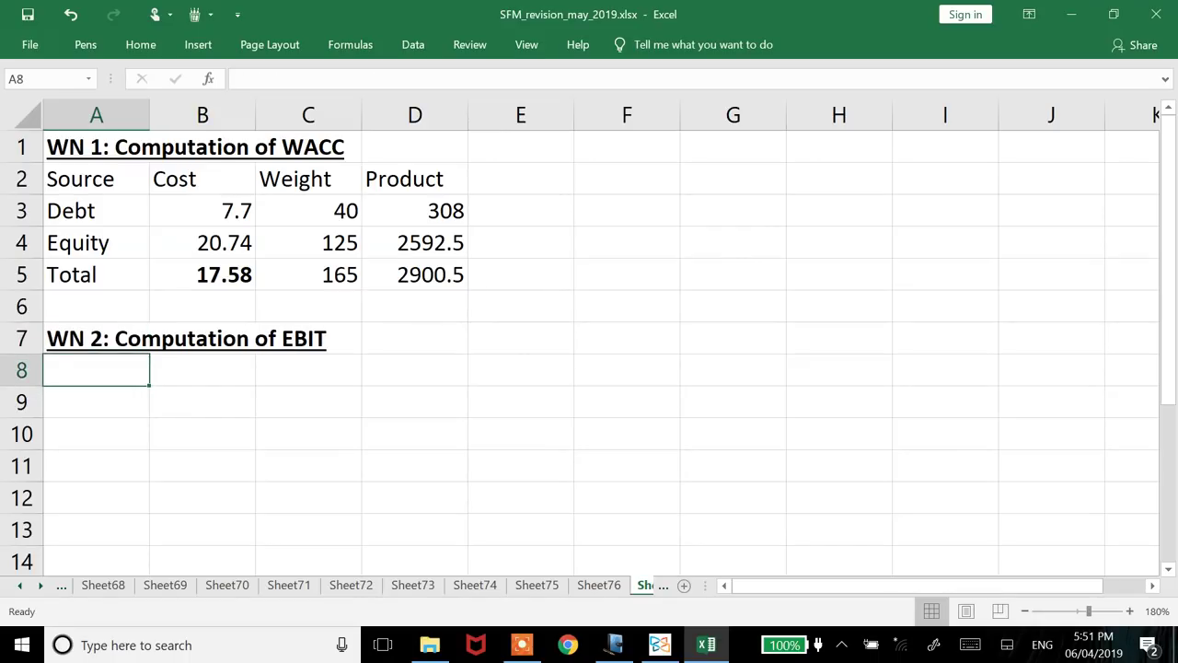
type("Particualrs")
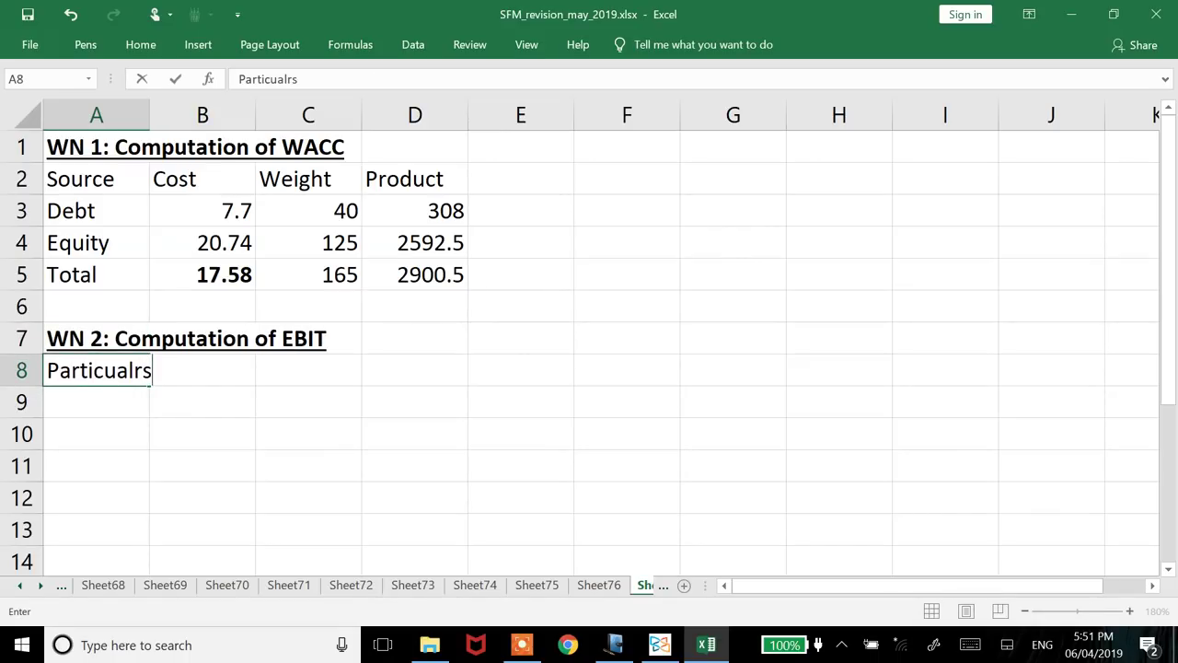
key("Return")
key("Up")
key("alt+h")
key("o")
key("i")
key("Right")
type("Amount")
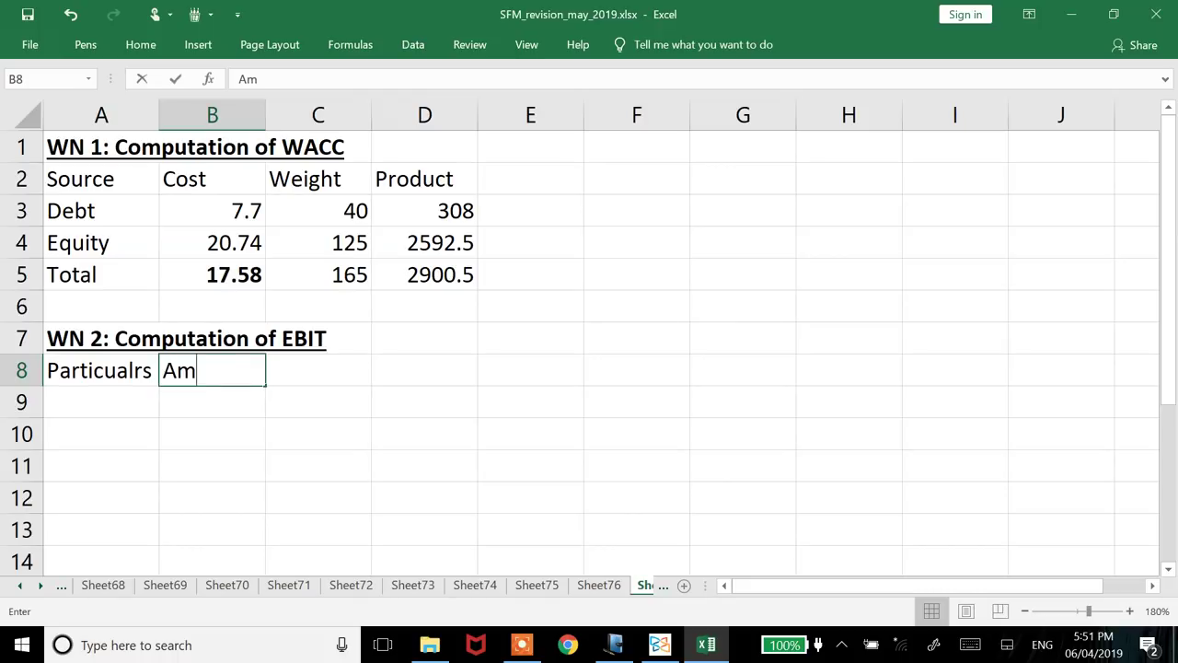
key("Return")
Enter the row labels EBIT in A9 and "Less: Int" in A10.
key("Return")
key("Down")
key("Down")
key("Down")
key("Down")
key("Down")
key("Down")
key("Down")
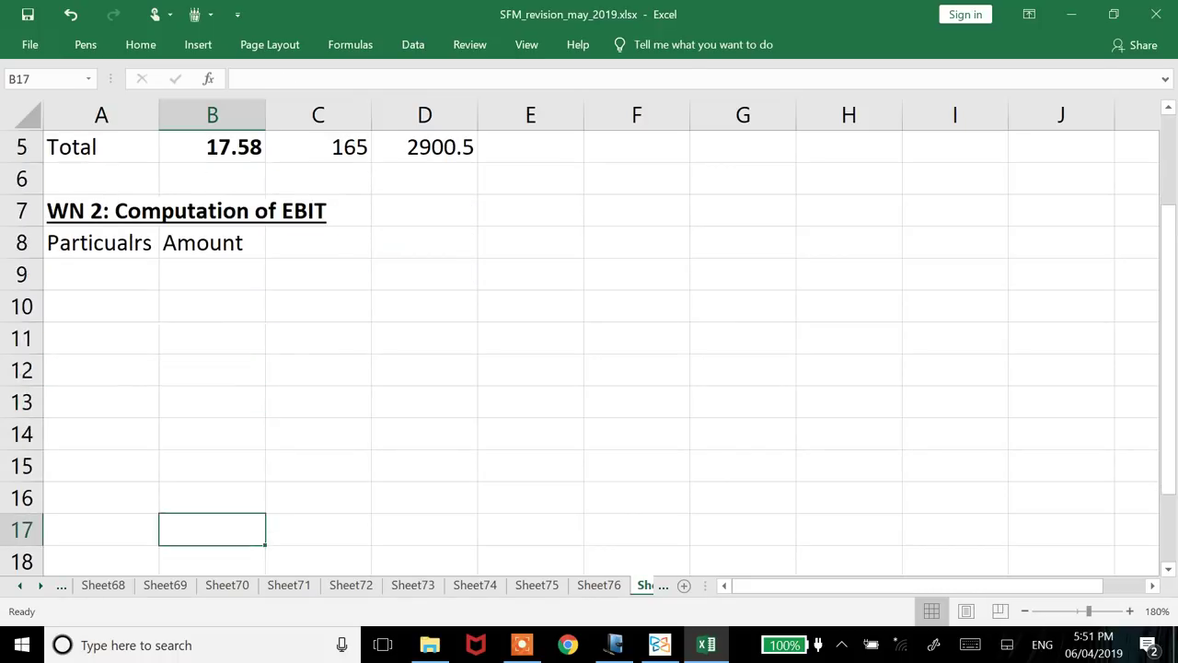
key("Left")
key("Up")
key("Up")
key("Up")
key("Up")
key("Up")
key("Up")
key("Up")
key("Up")
type("EBIT")
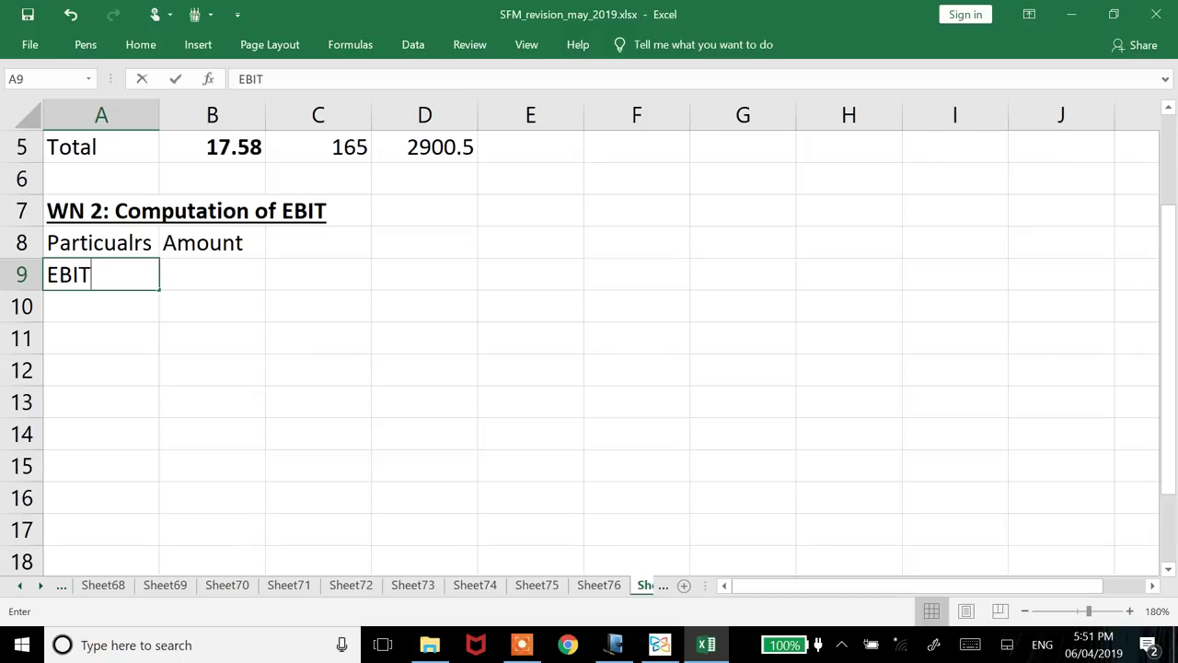
key("Return")
type("Less: Int")
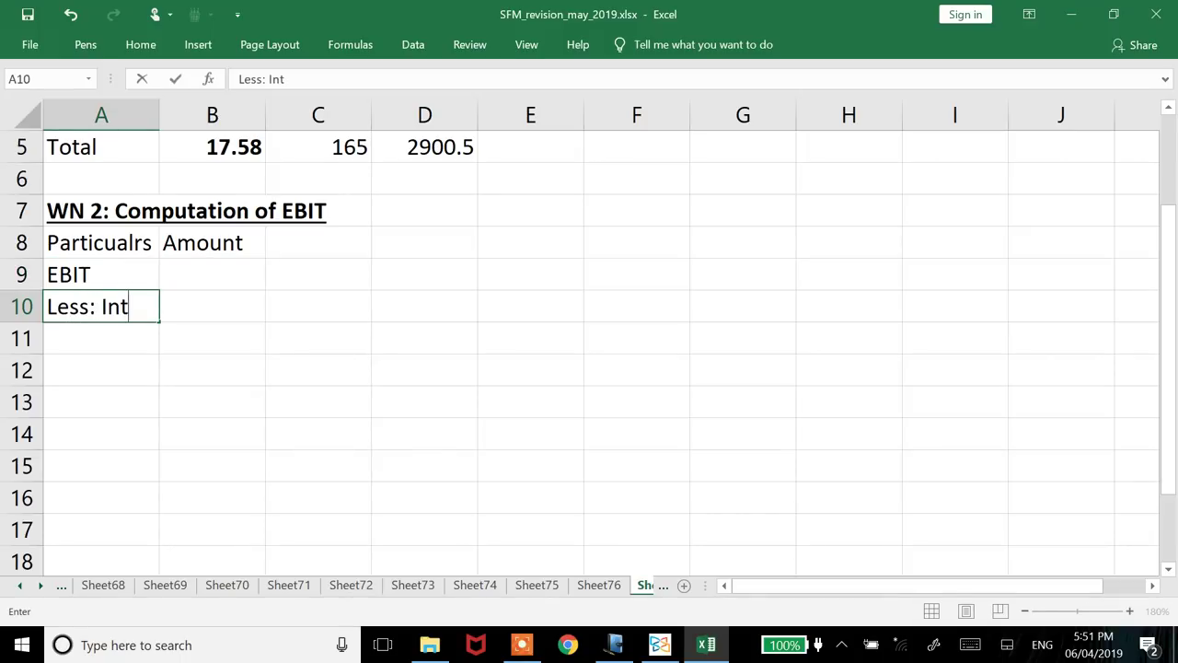
key("Return")
Enter the remaining row labels EBT, "Less: Tax" and EAT in A11 to A13.
type("EBT")
key("Return")
type("LE")
key("BackSpace")
type("ess: Tax")
key("Return")
type("EAT")
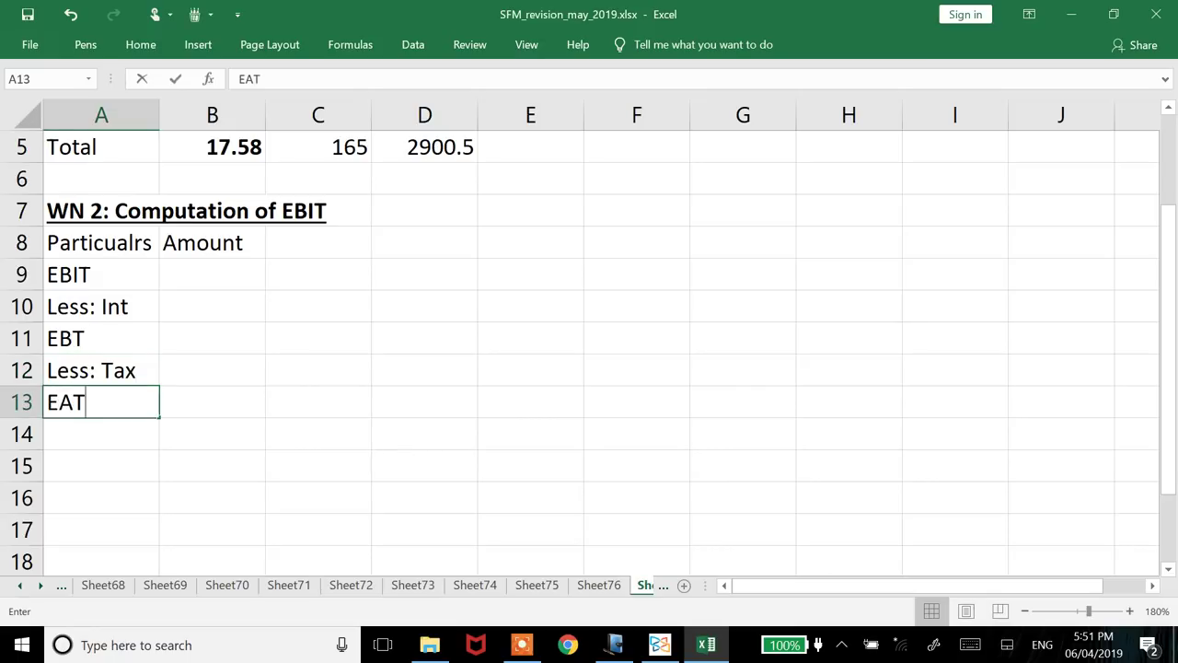
key("Return")
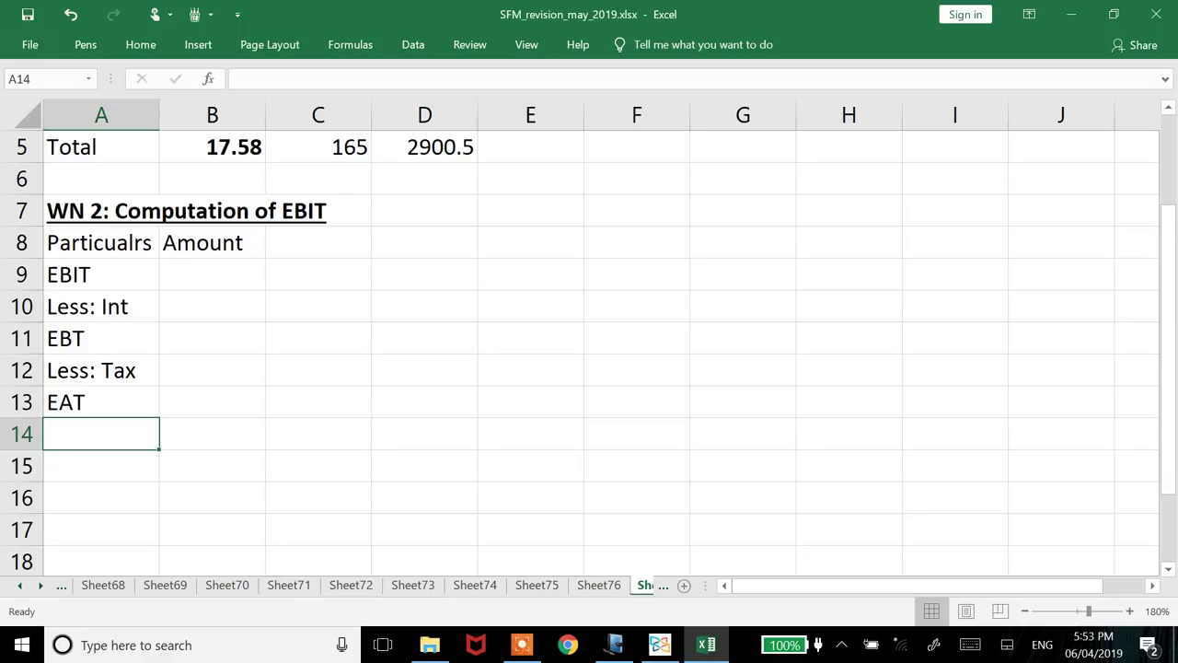
Check the net income in the Xodo question and enter 2500000 as EAT in B13.
left_click(102, 403)
left_click(212, 402)
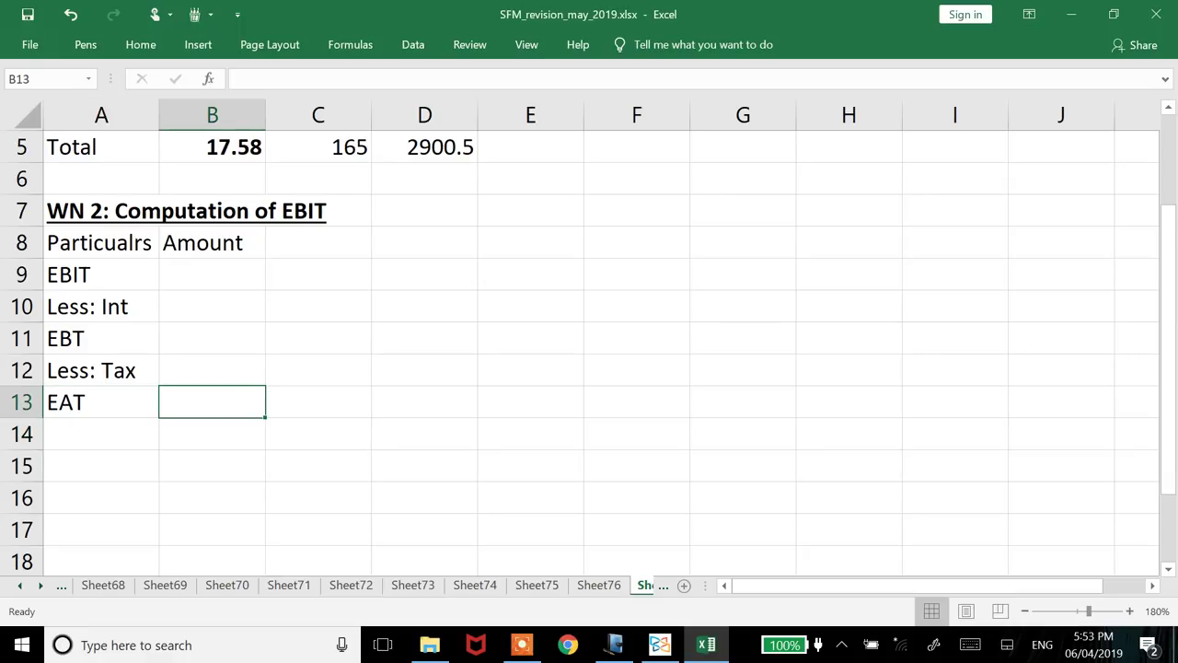
key("alt+Tab")
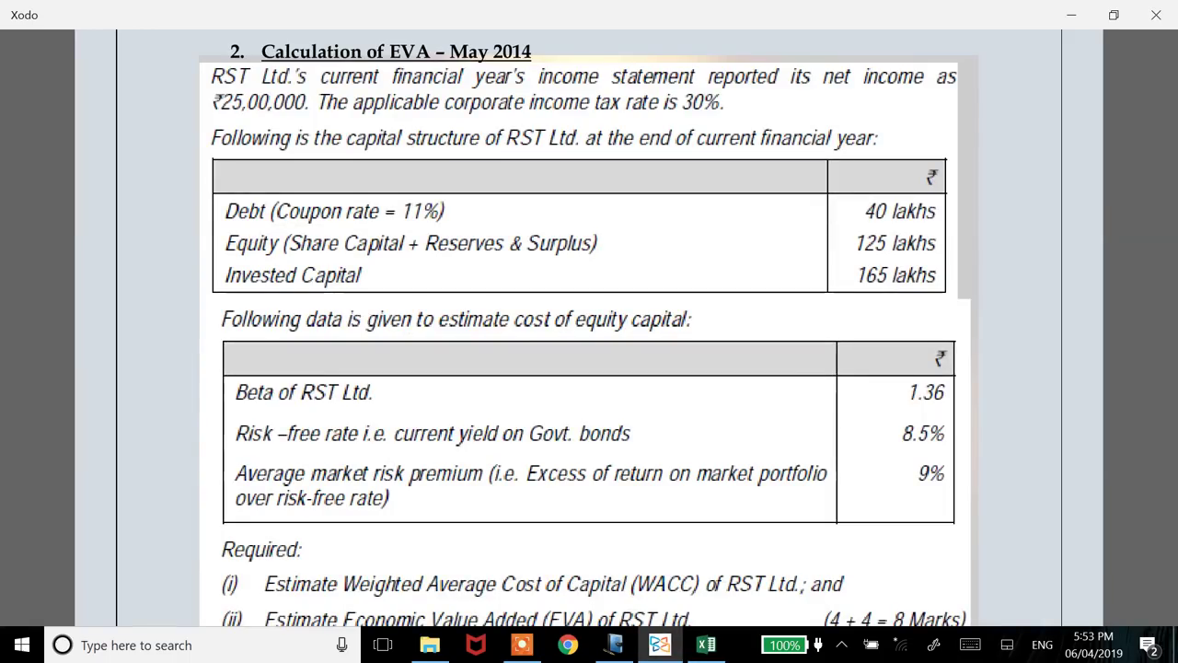
key("alt+Tab")
type("25")
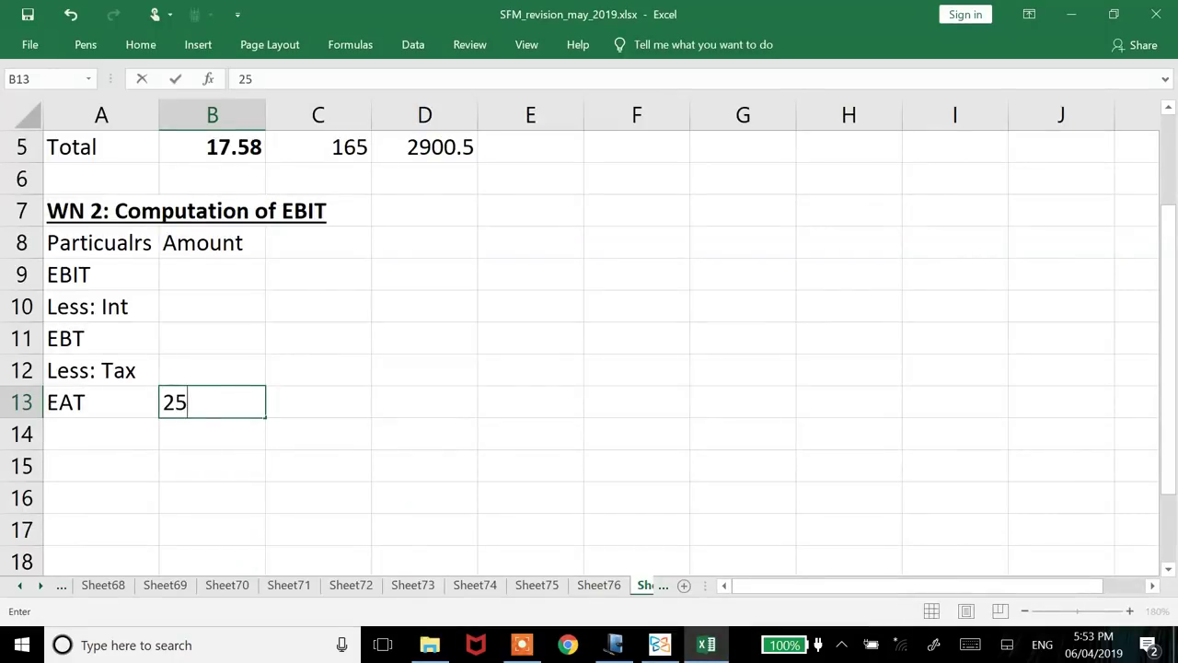
type("00000")
key("Return")
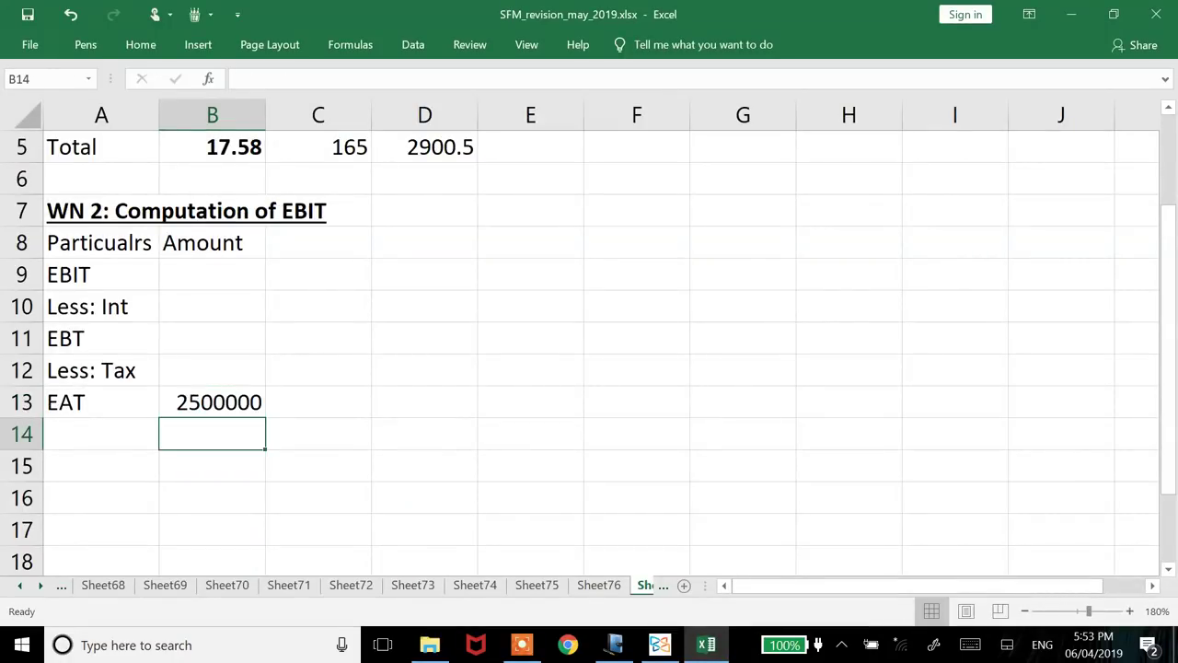
Calculate EBT in B11 as EAT divided by 0.7, rounded to 0 decimals (B13/0.7).
key("Up")
key("Up")
key("Up")
type("=round(")
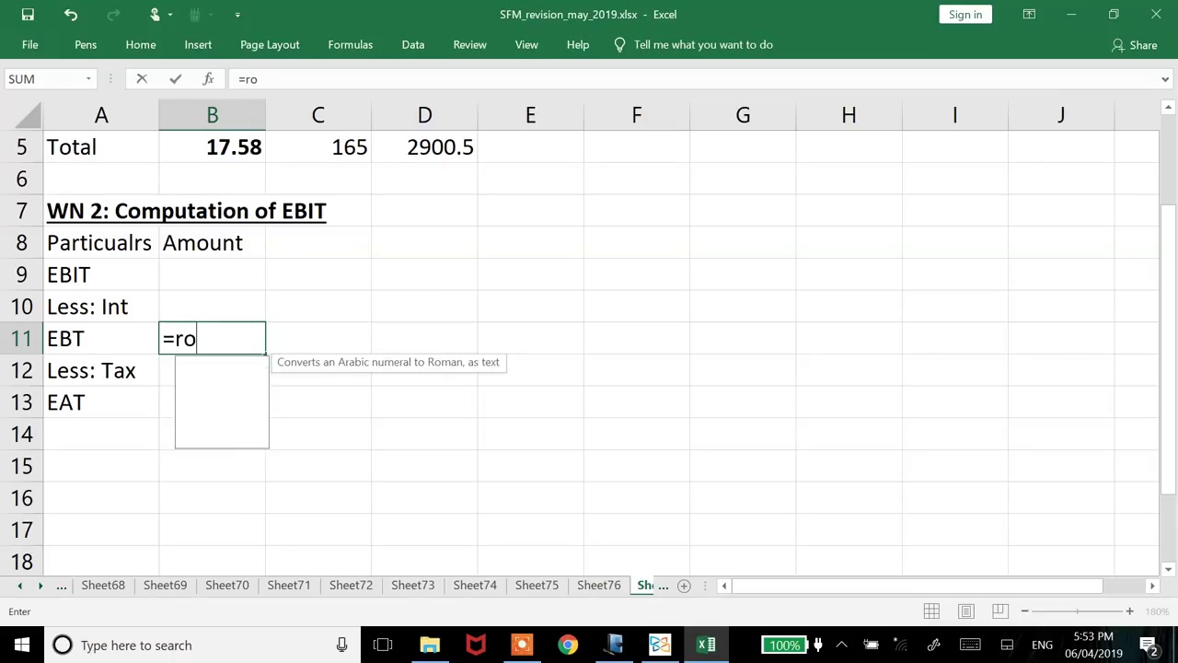
left_click(212, 403)
type("/0.7,0)")
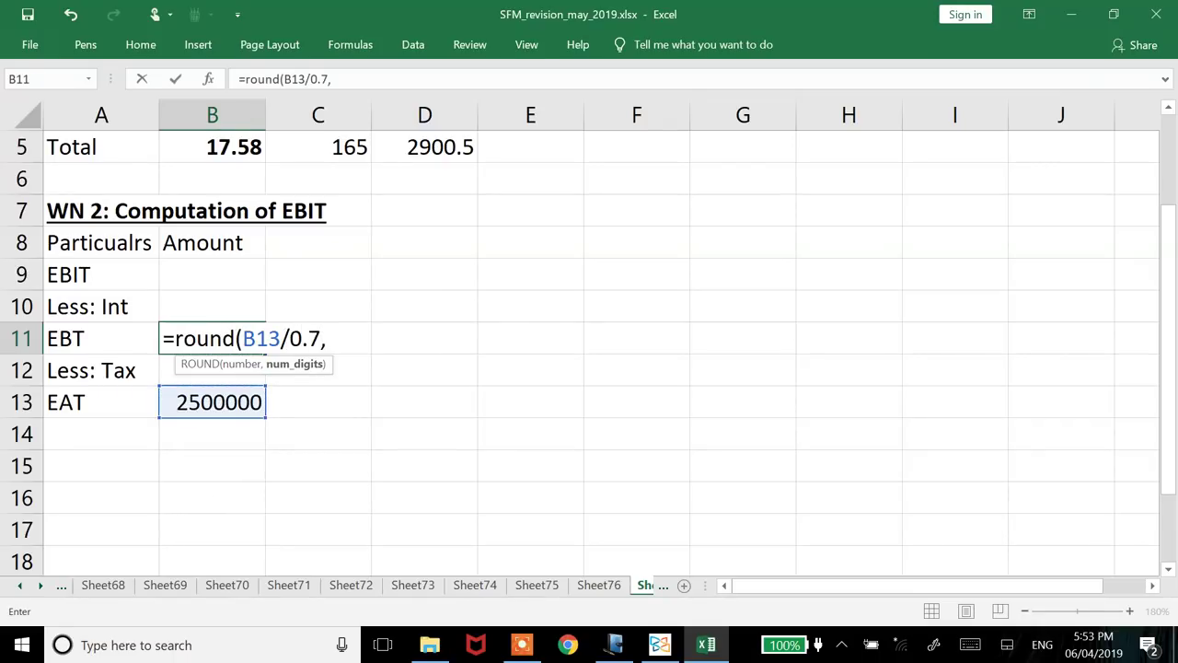
key("Return")
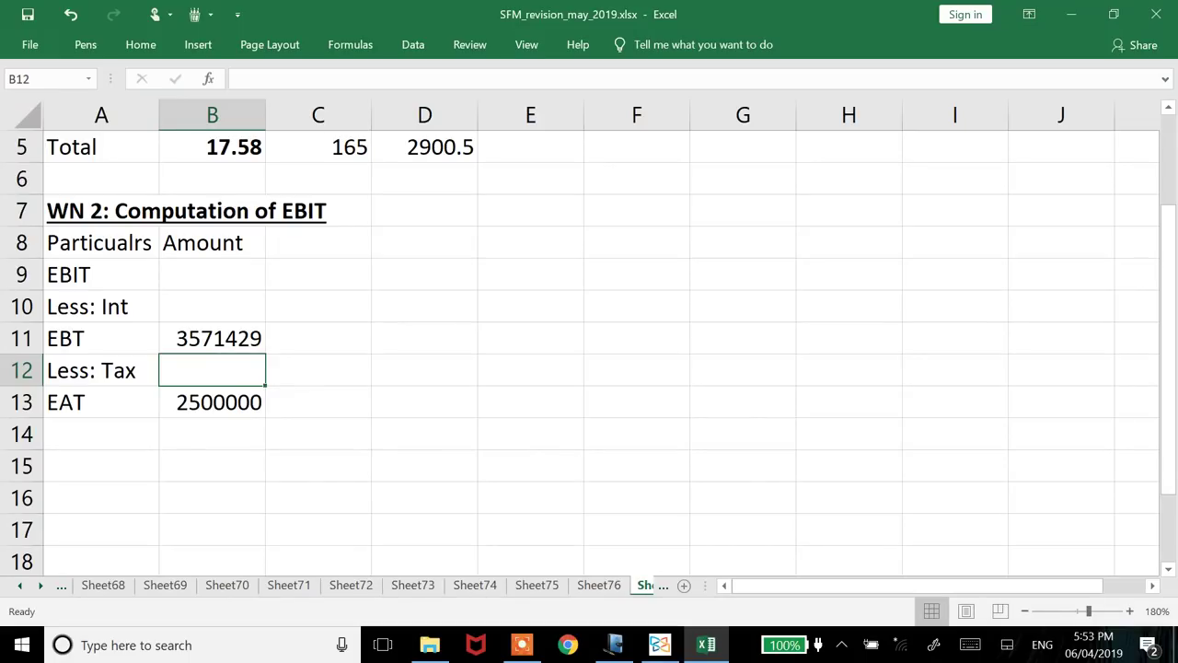
Enter 440000 as the interest amount in B10.
left_click(211, 307)
type("440000")
key("Return")
Calculate EBIT in B9 by adding the interest in B10 and the EBT in B11.
left_click(212, 274)
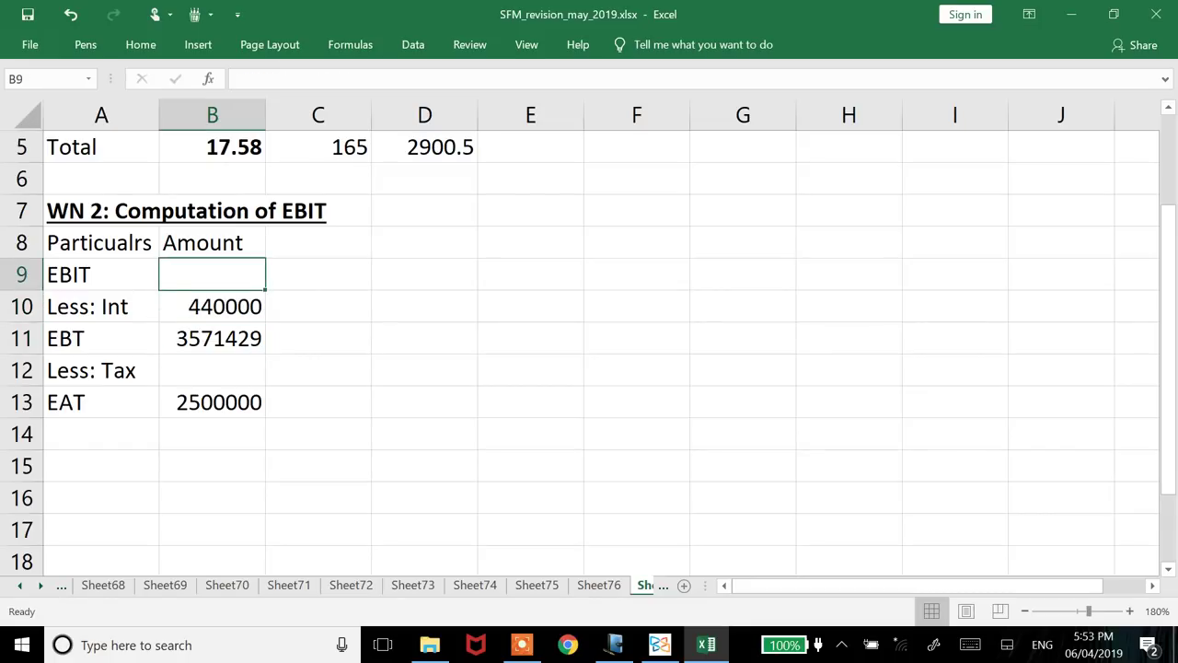
type("=")
key("Up")
key("Down")
key("Down")
type("+")
key("Down")
key("Down")
key("Return")
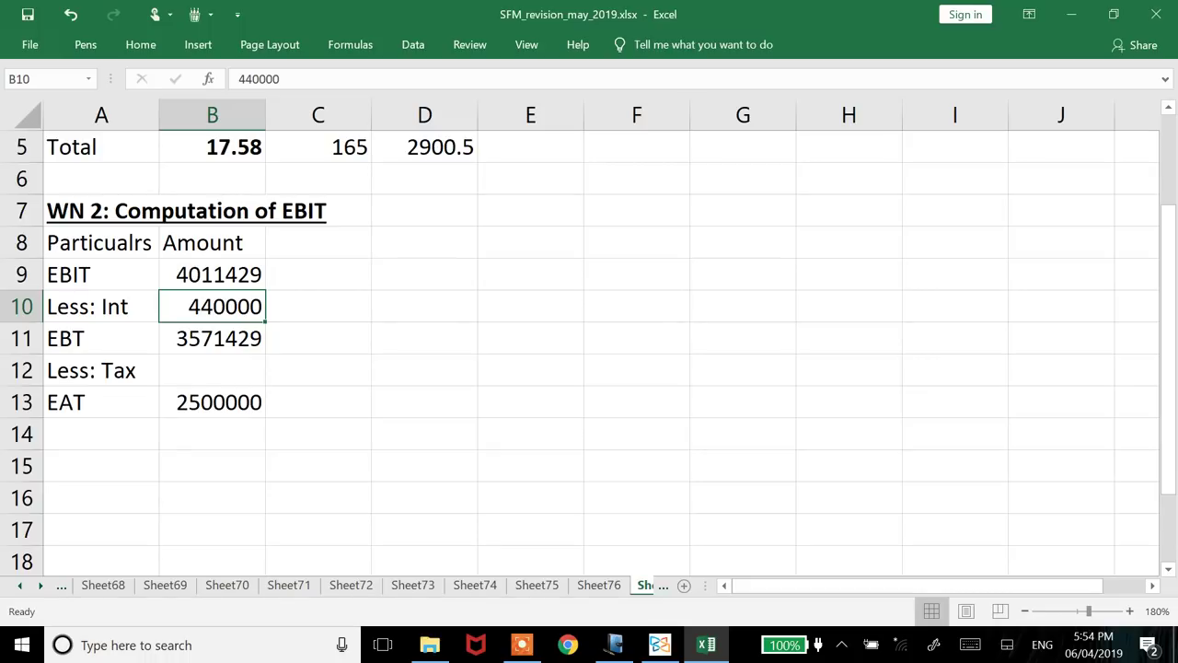
Write the label EVA in E7 and its formula text "EBIT* (1 - Tax) - (Capital X WACC)" in F7.
key("Right")
key("Right")
key("Right")
key("Up")
key("Up")
key("Up")
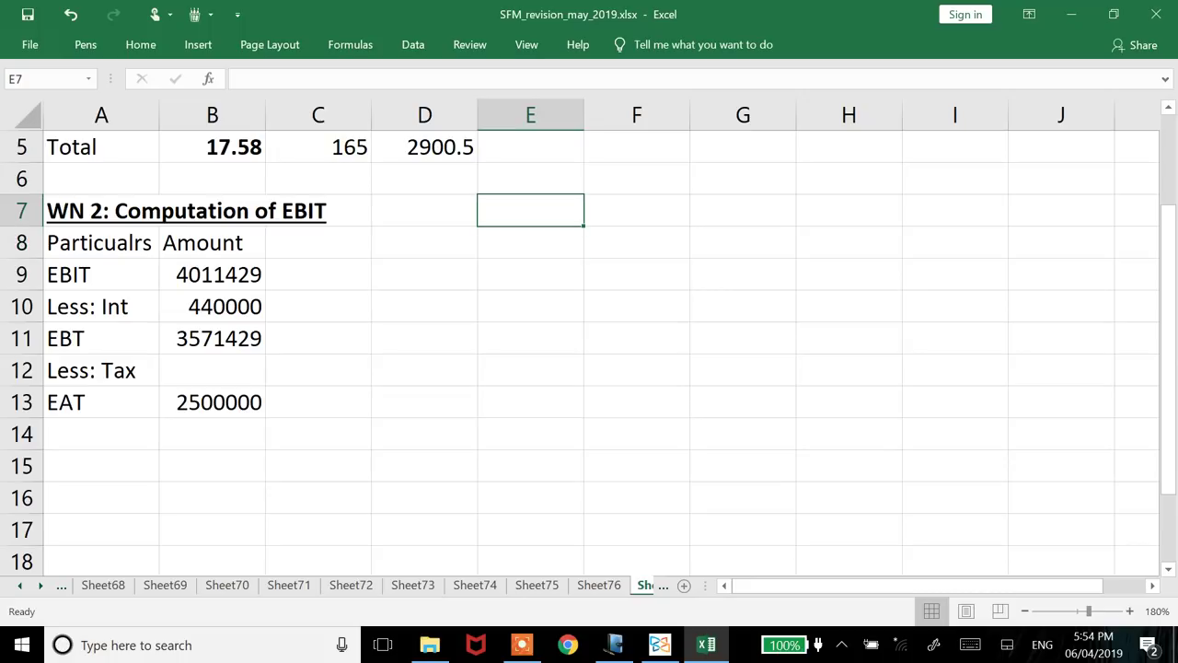
type("EVA")
key("Right")
type("EBIT* (1 - Tax) - (Capital X WACC)")
key("Return")
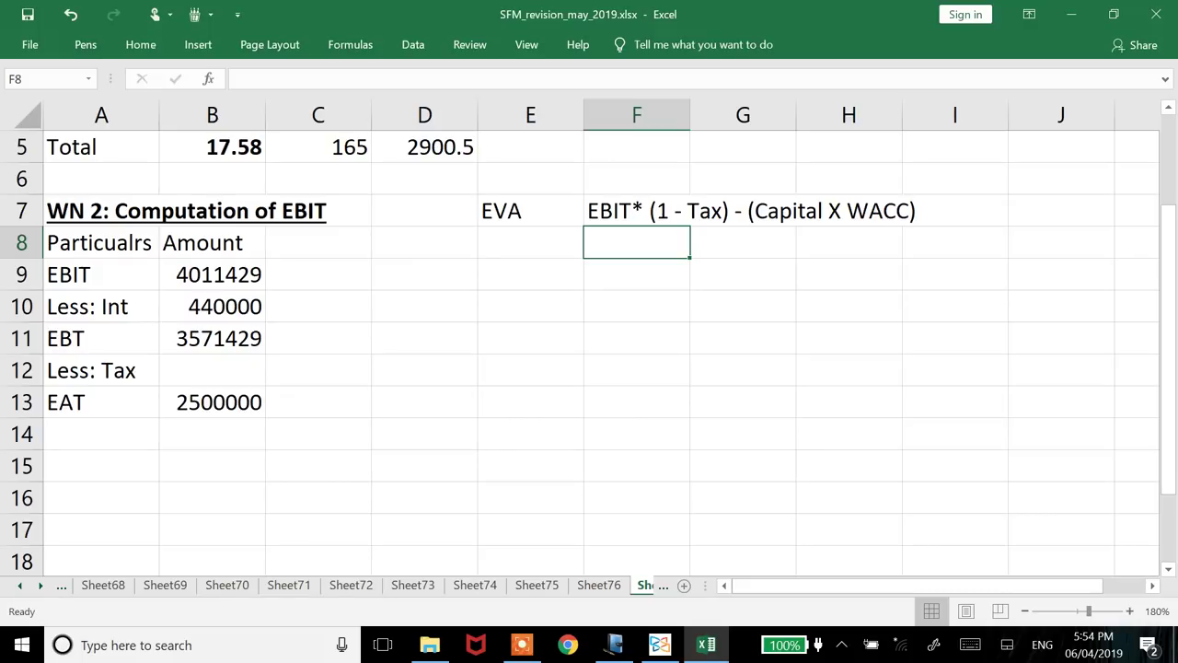
Repeat the EVA label in E8 and calculate after-tax EBIT in F8 as B9*0.7 rounded to 0 decimals.
left_click(530, 242)
key("ctrl+d")
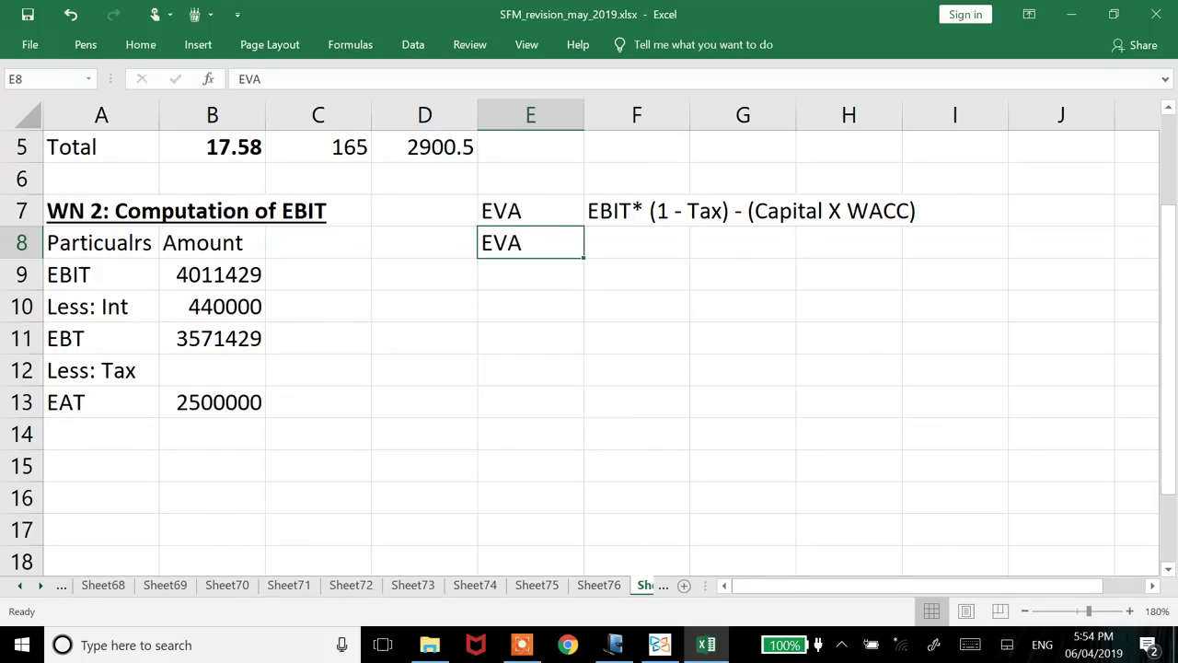
left_click(636, 242)
type("=round(")
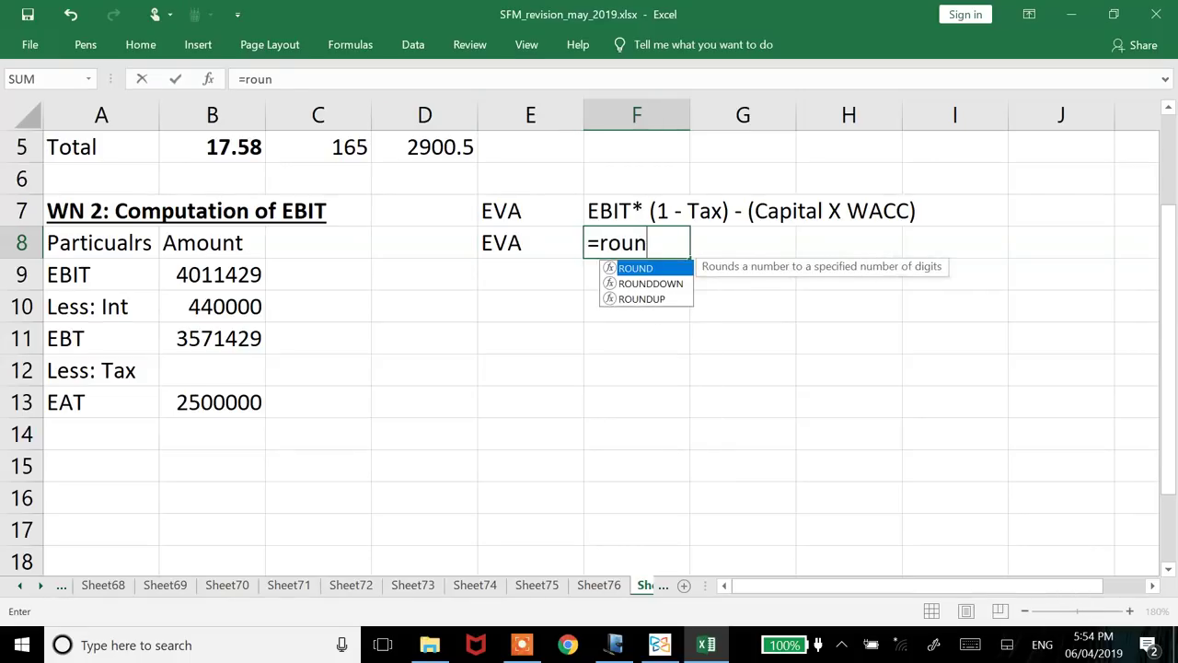
key("Left")
key("Left")
key("Left")
key("Down")
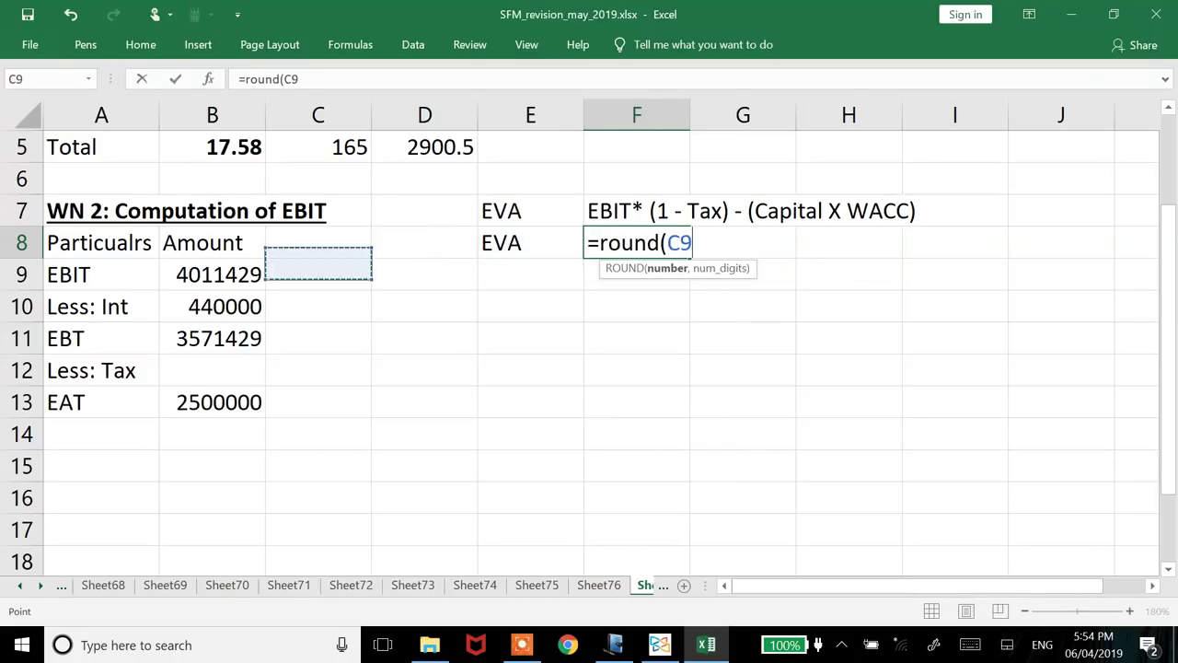
key("Left")
type("*0.7")
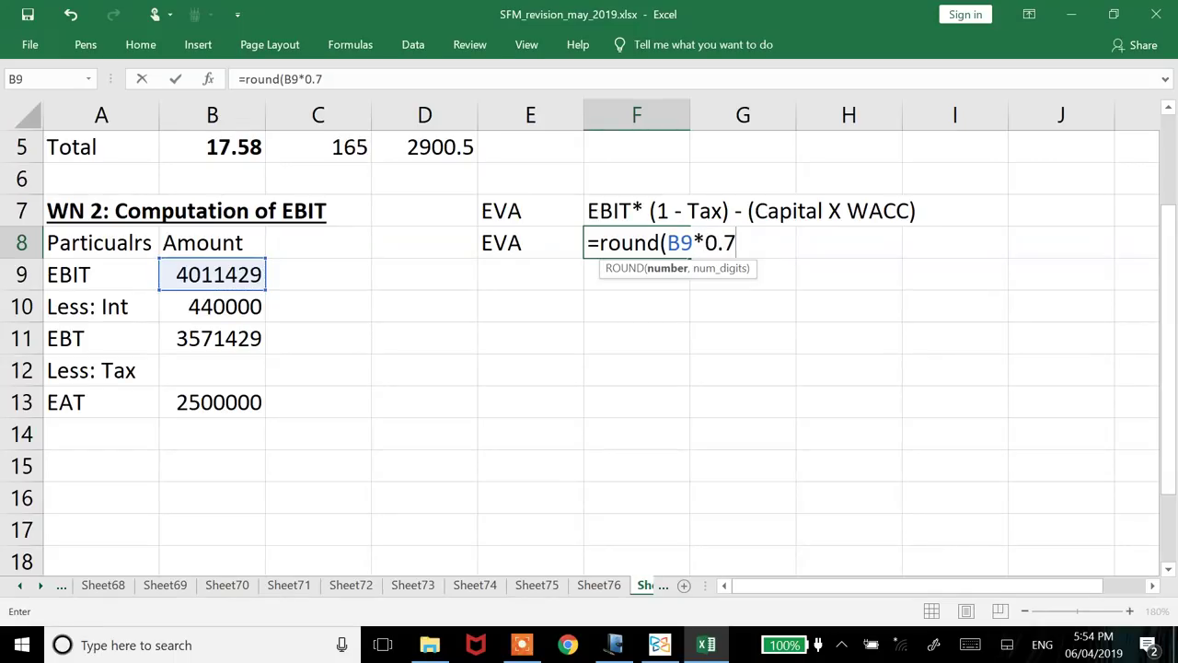
type(",0)")
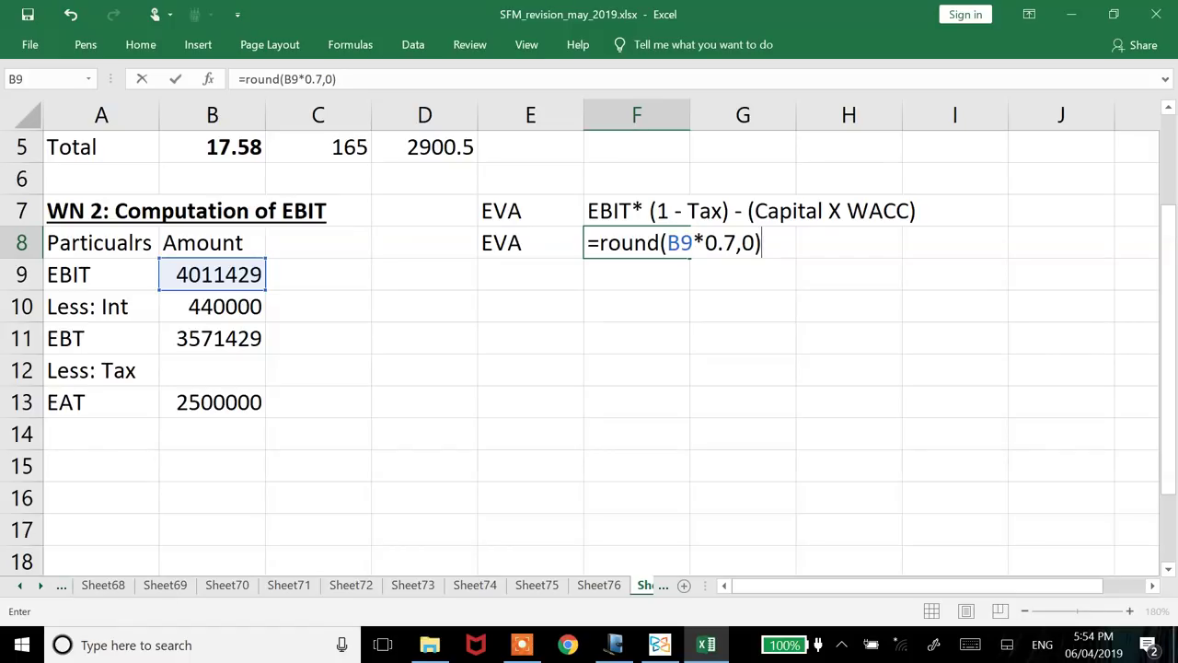
key("Return")
Put a minus sign in G8 and fit column G's width to it.
left_click(636, 242)
left_click(743, 242)
type("-")
key("Return")
left_click(743, 242)
key("alt+o")
key("c")
key("a")
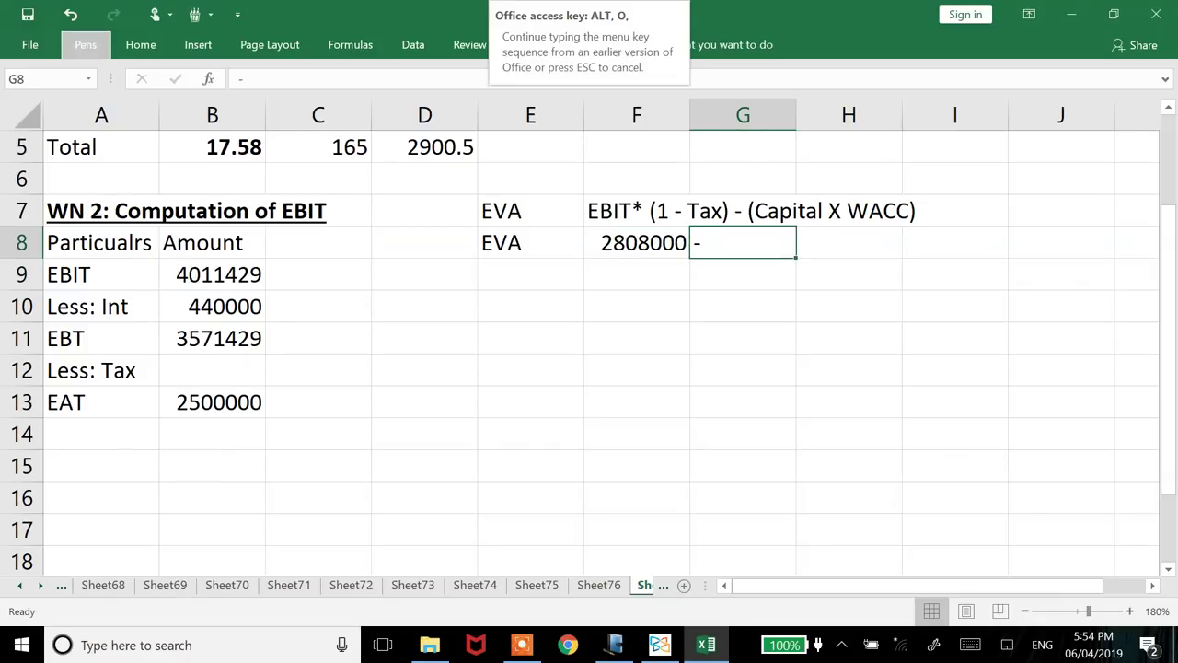
left_click(760, 242)
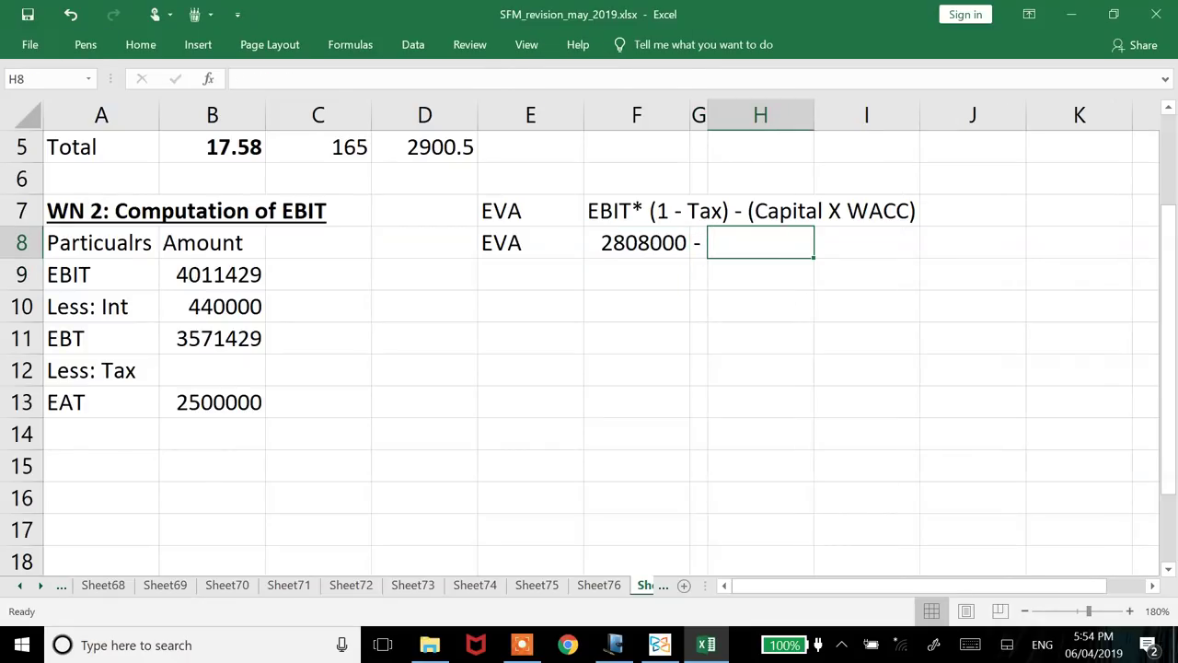
Calculate the capital charge in H8 as 16500000*17.58%.
type("=")
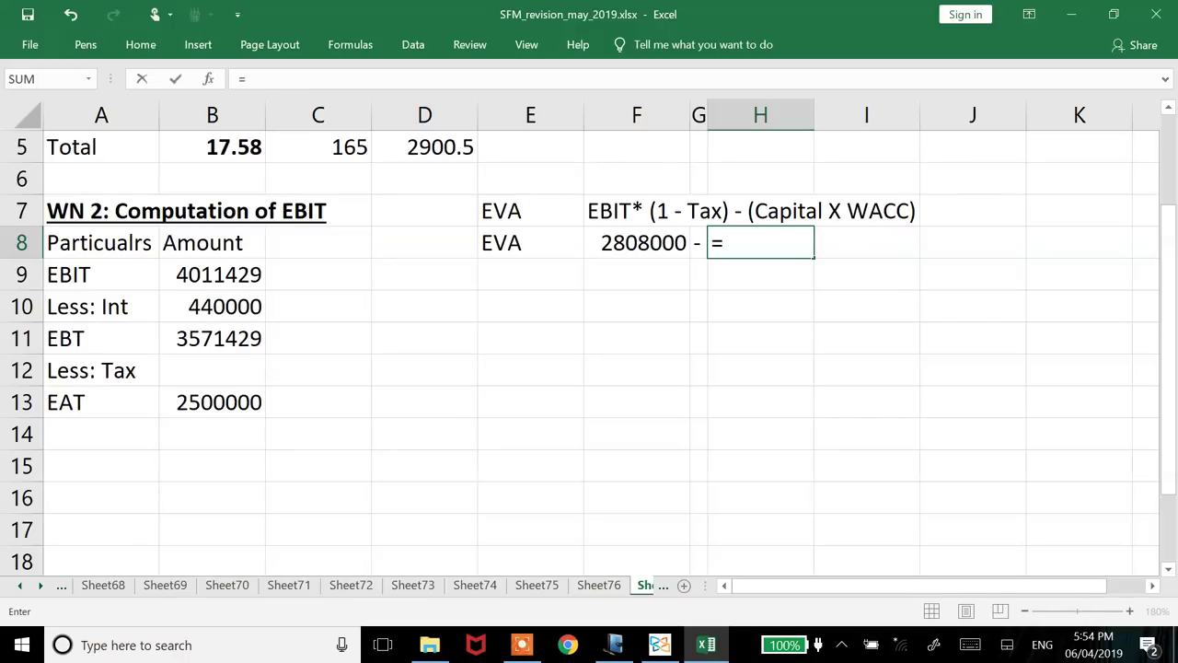
type("1650")
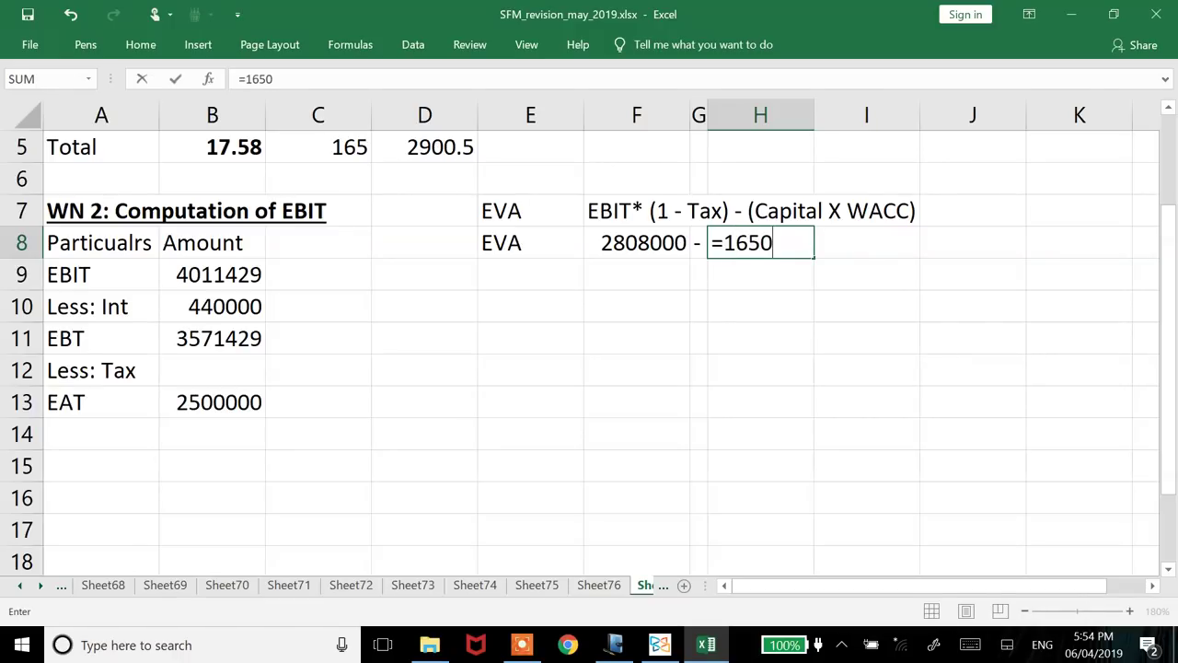
type("00")
key("BackSpace")
key("BackSpace")
key("BackSpace")
type("00000")
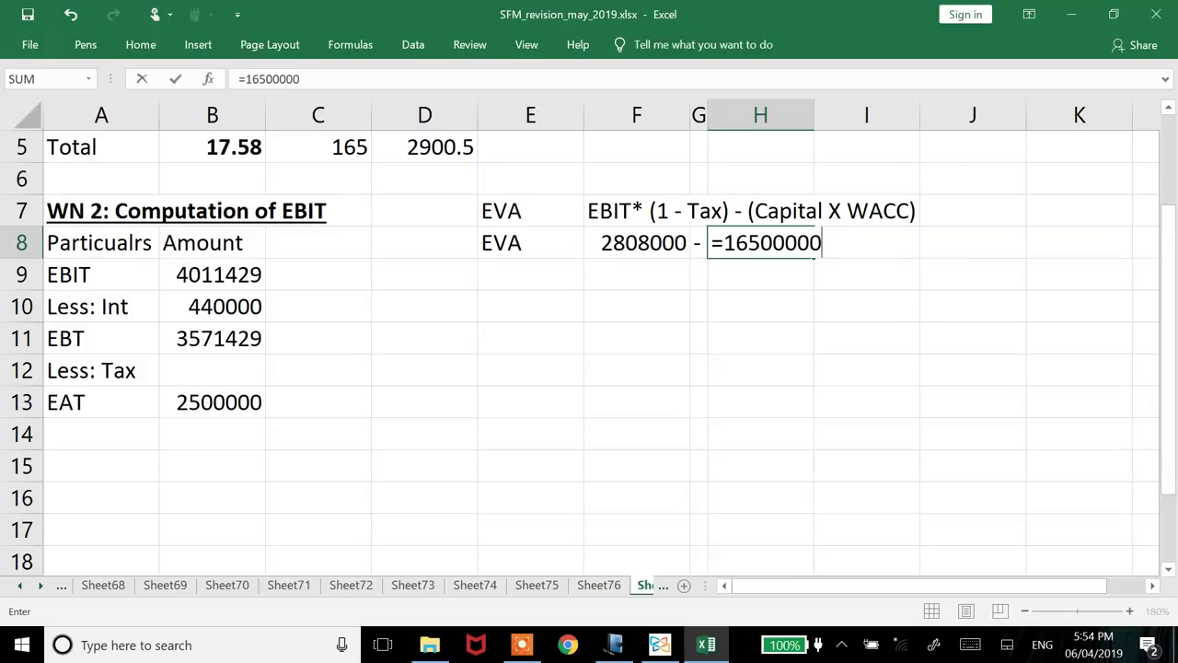
type("*17.58%")
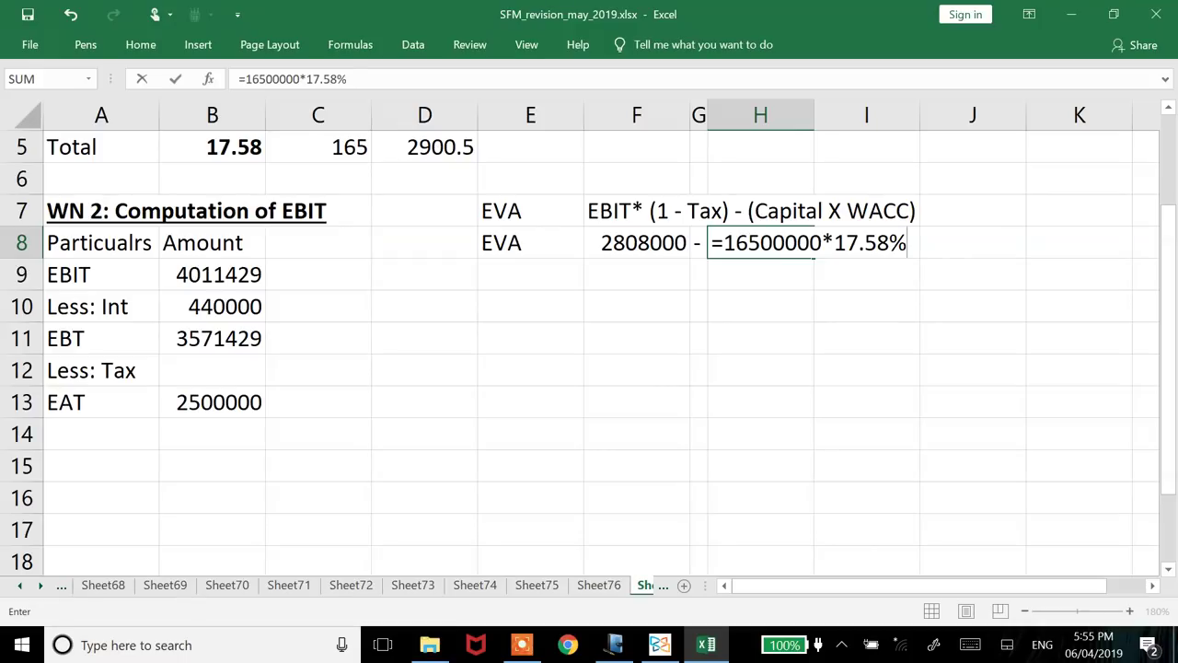
key("Return")
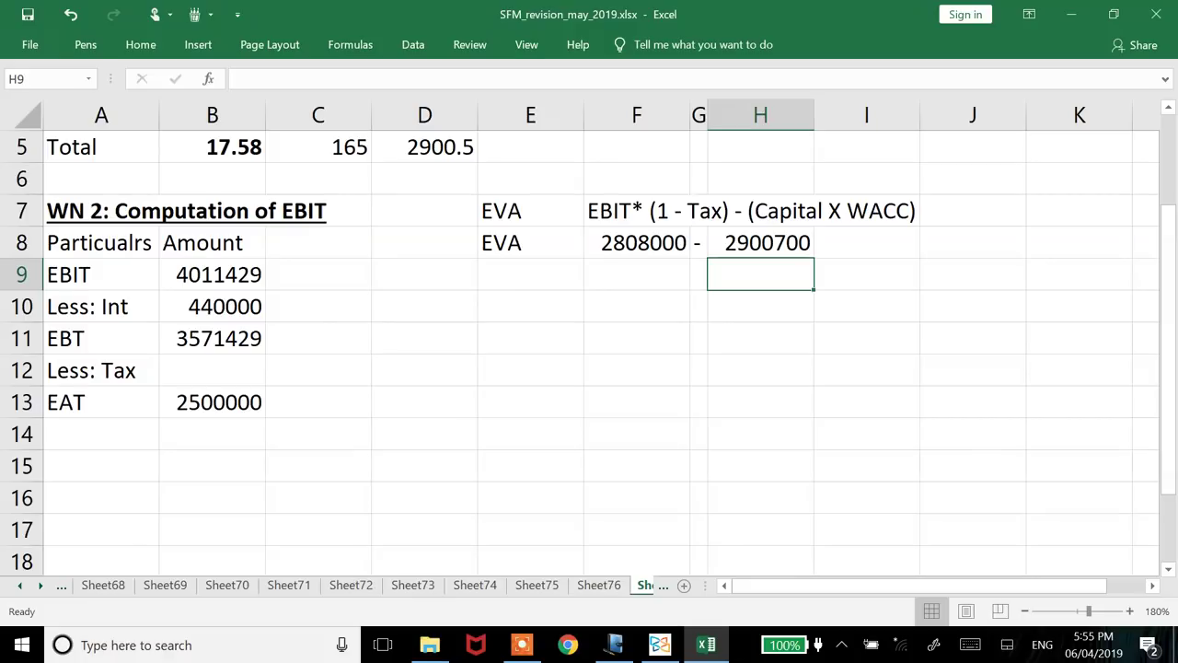
Repeat the EVA label in E9 and calculate EVA in F9 as F8 minus H8.
key("Left")
key("Left")
key("Left")
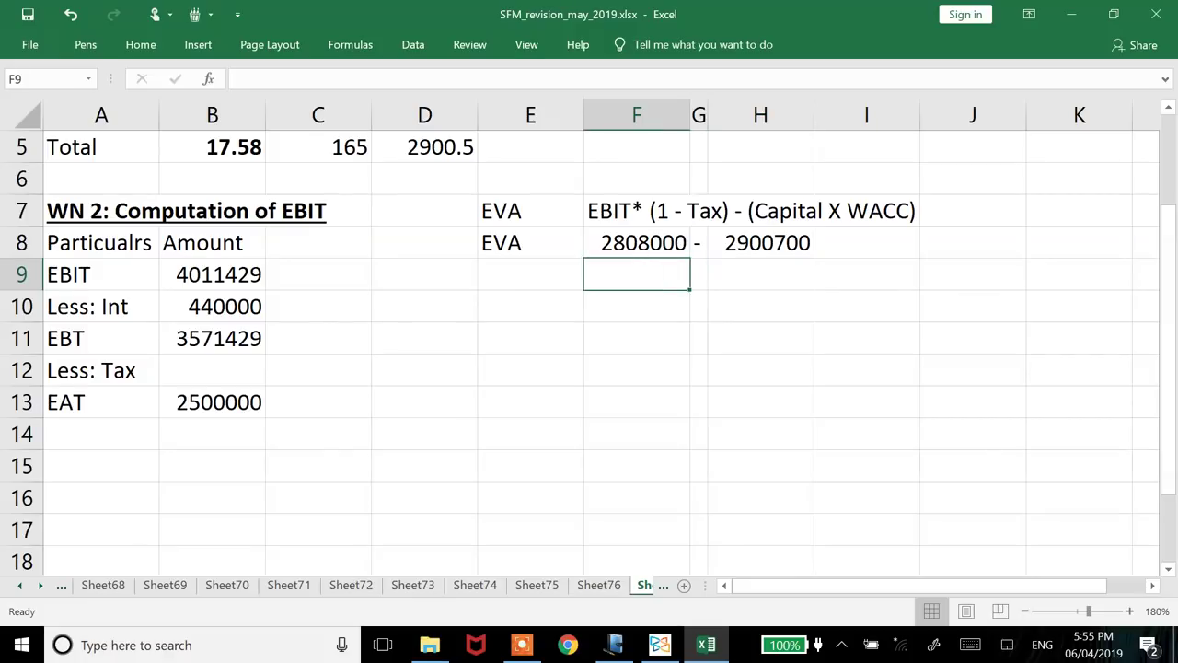
key("ctrl+d")
key("Right")
type("=")
key("Up")
type("-")
key("Right")
key("Right")
key("Up")
key("Return")
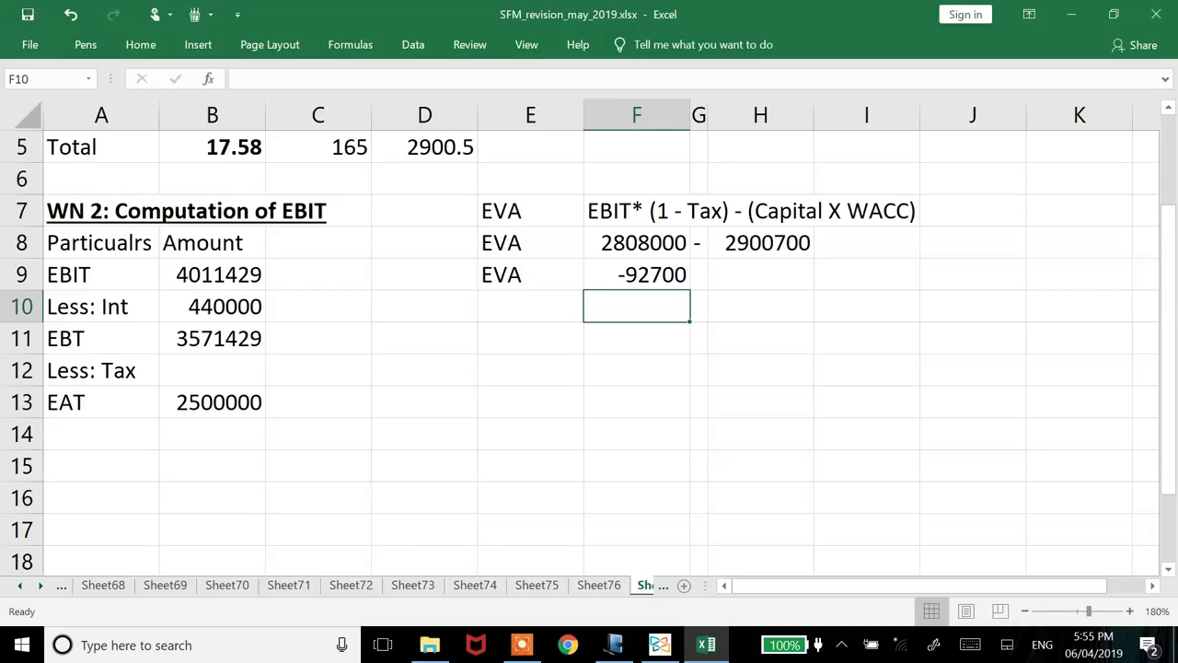
Switch to Xodo and look through EVA questions 3 to 7, returning to question 3 on ABC Limited.
key("alt+Tab")
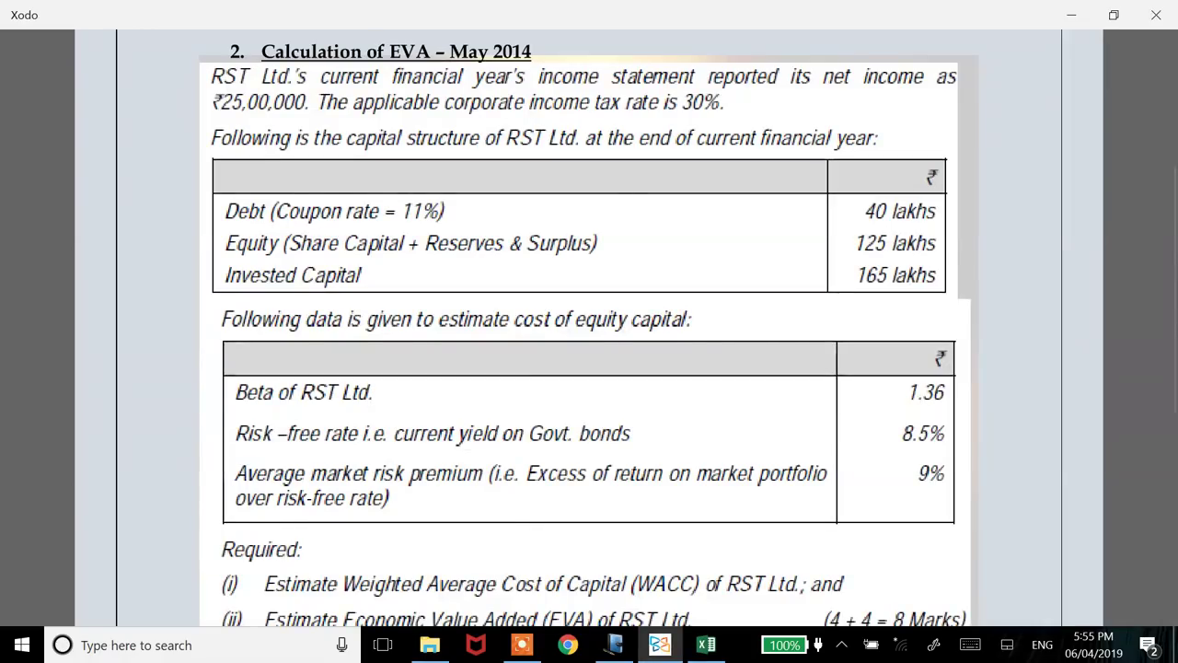
scroll(589, 332, "up", 4)
scroll(589, 331, "down", 10)
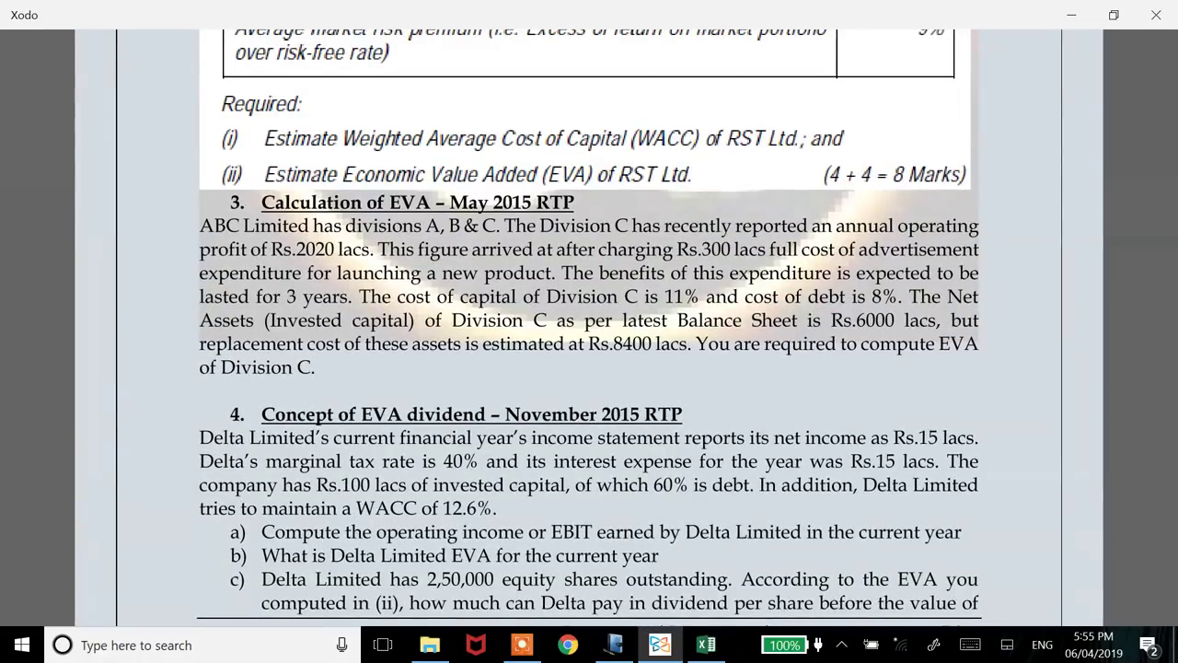
scroll(590, 332, "down", 1)
scroll(589, 331, "down", 3)
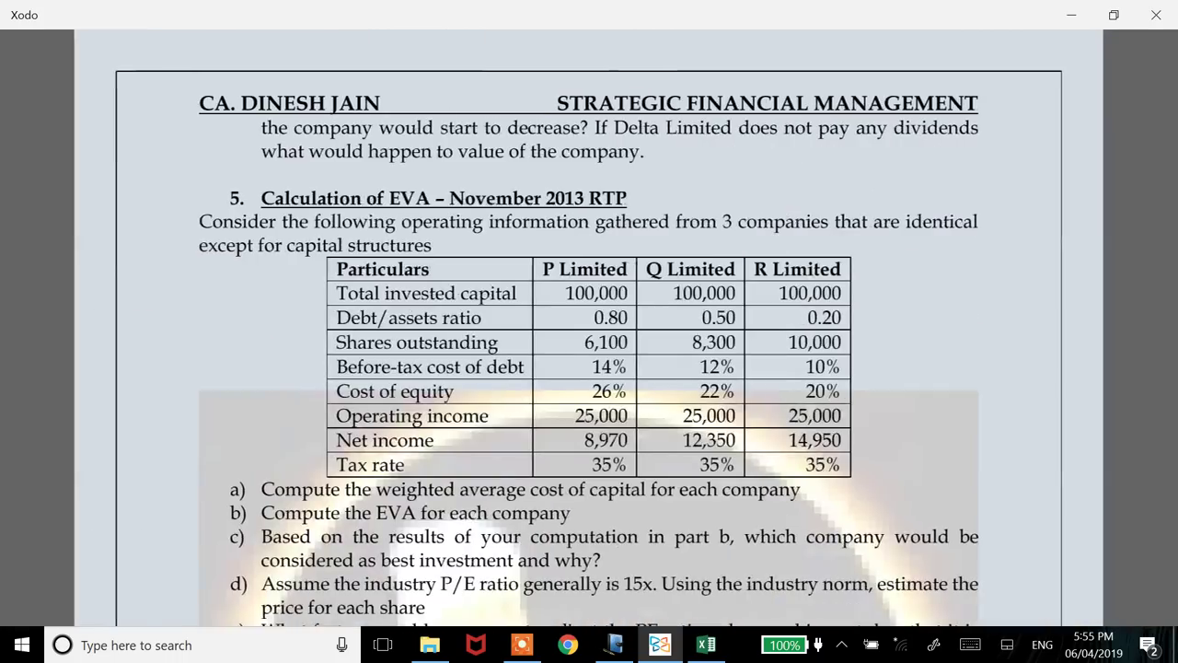
scroll(589, 332, "down", 10)
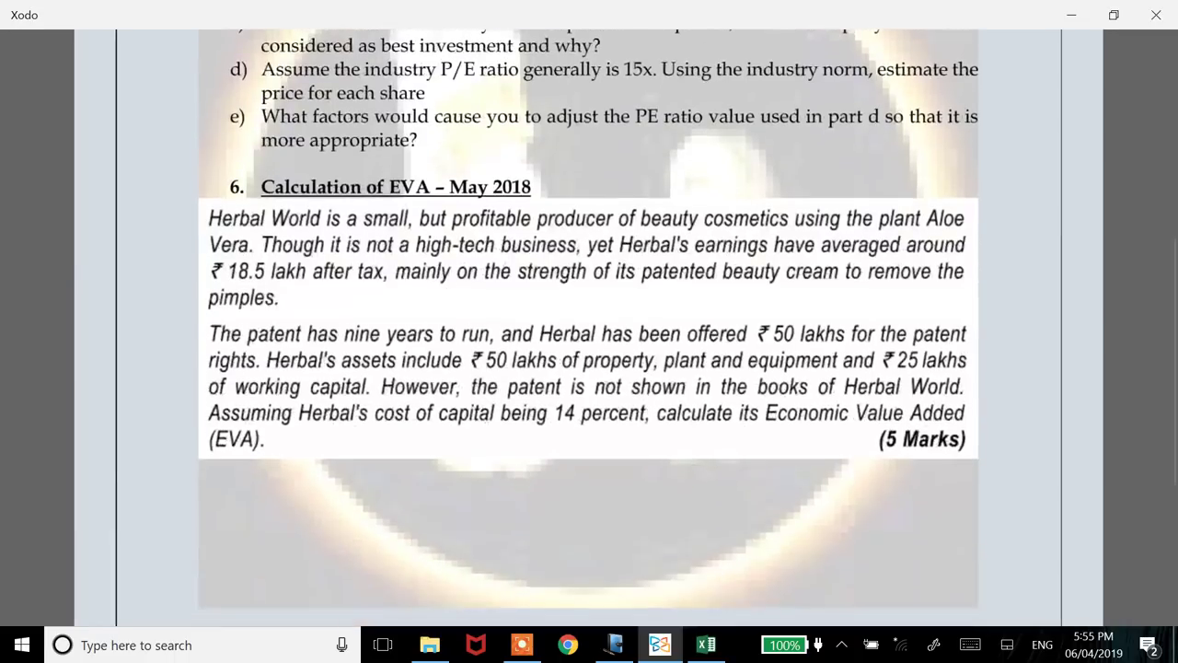
scroll(589, 331, "right", 1)
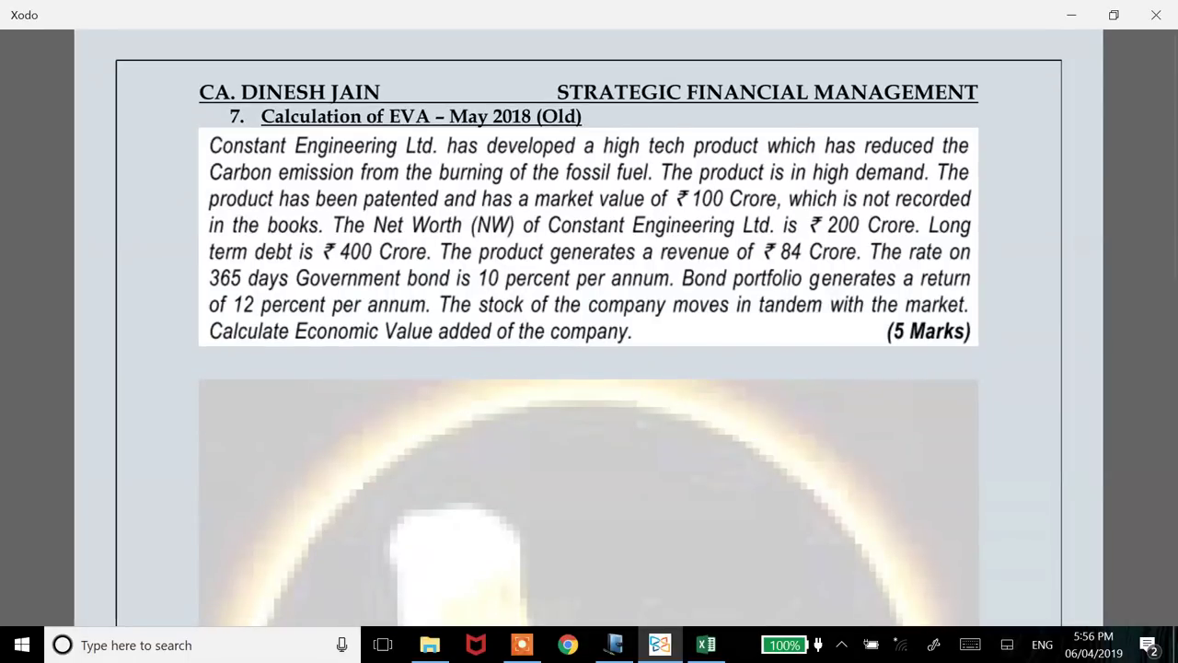
key("Page_Up")
key("Page_Up")
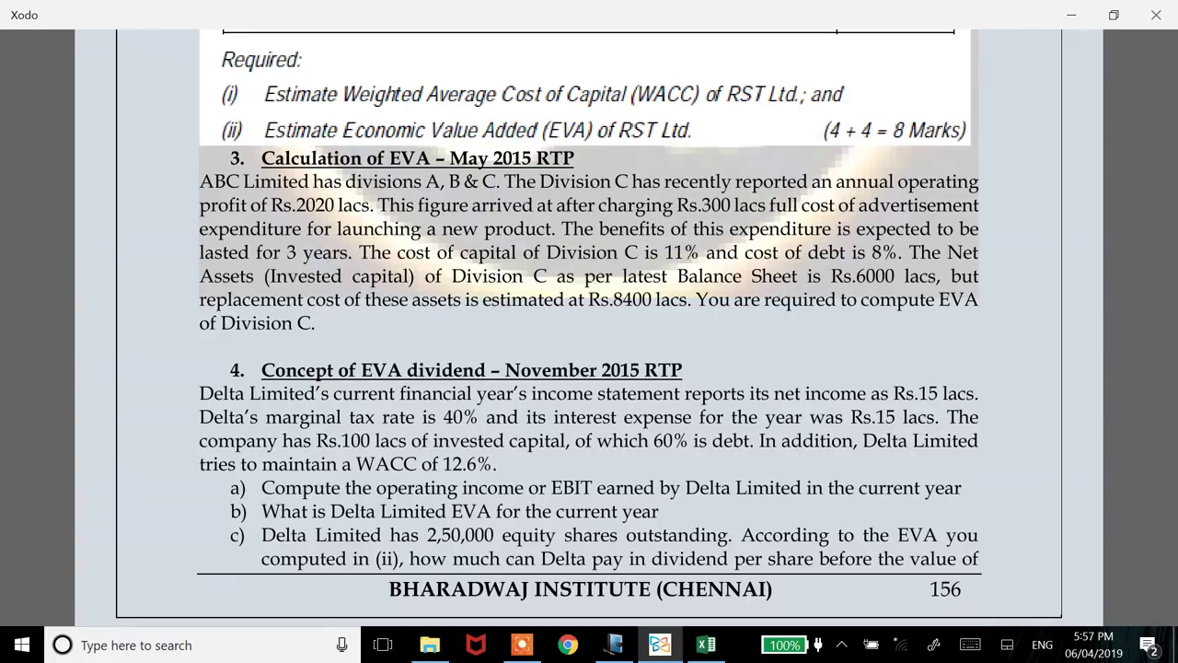
key("alt+Tab")
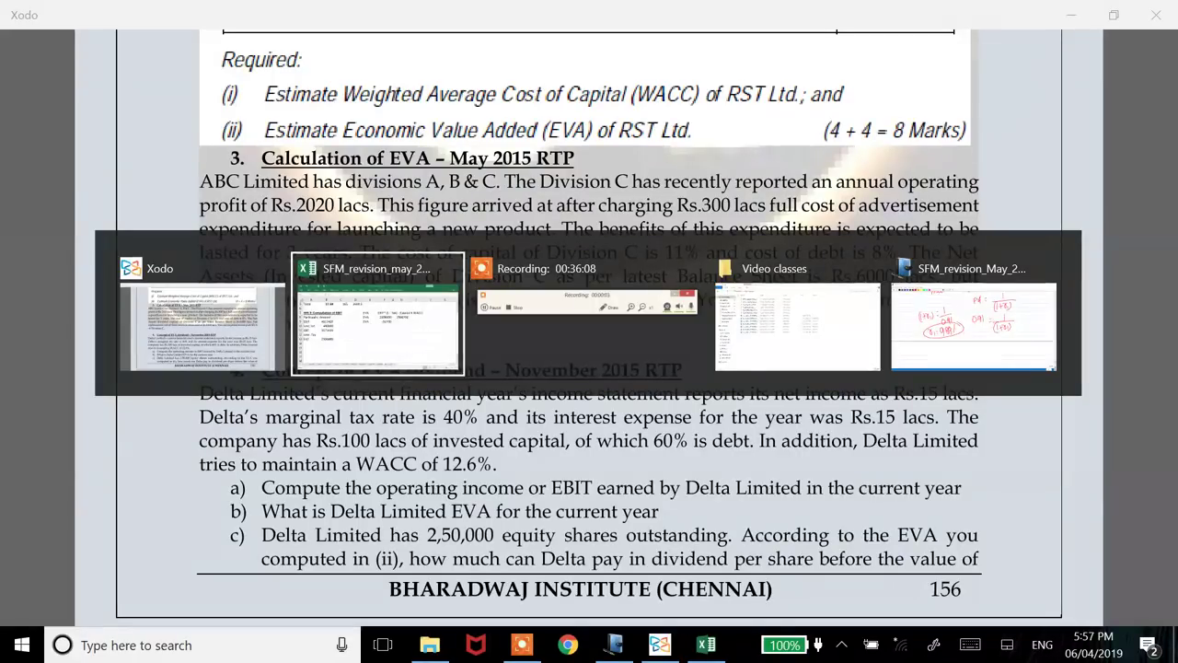
key("Escape")
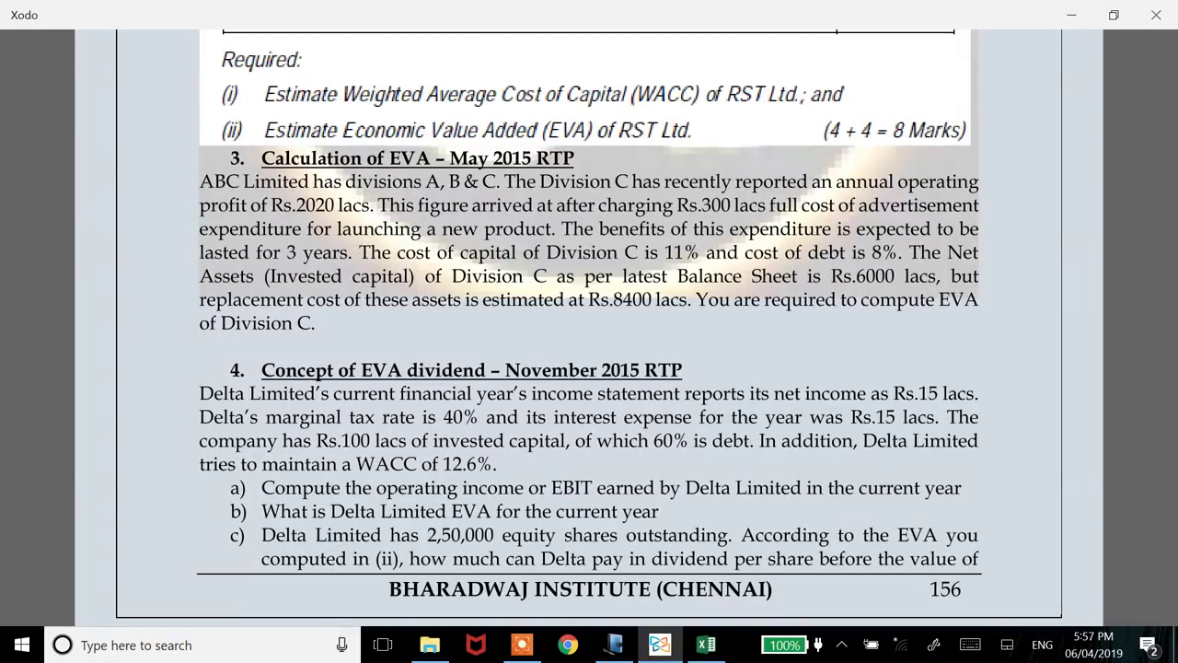
Switch to Excel, insert a new sheet, and write "Reported EBIT" in A2 with column A fitted to the label.
key("alt+Tab")
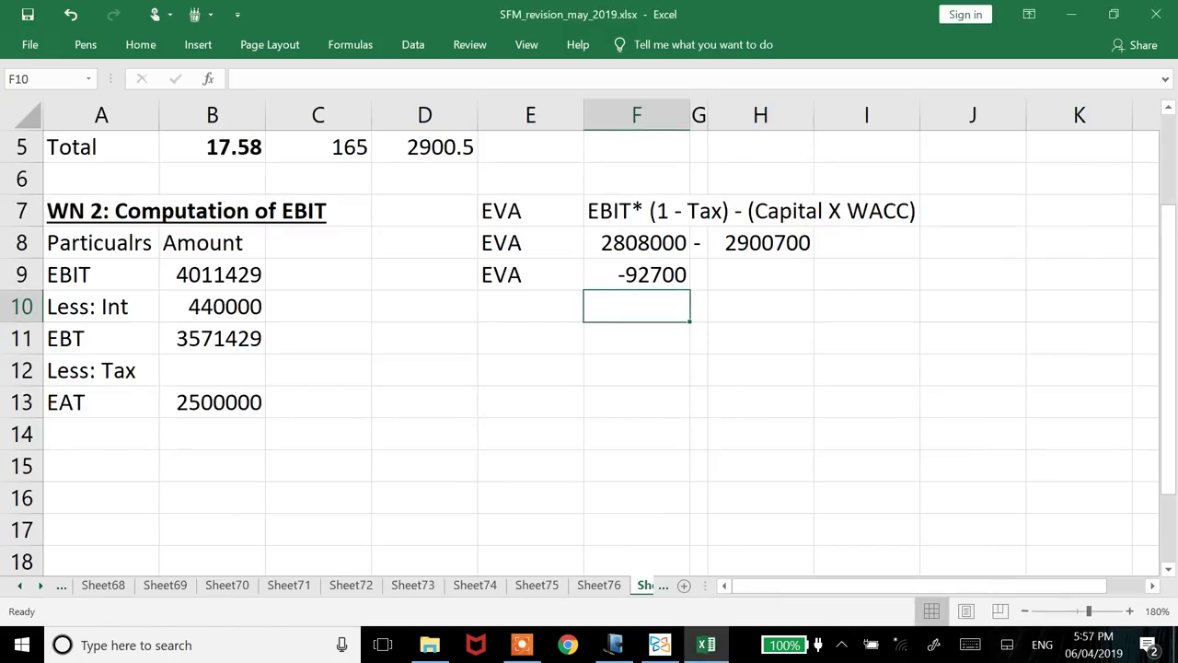
key("shift+F11")
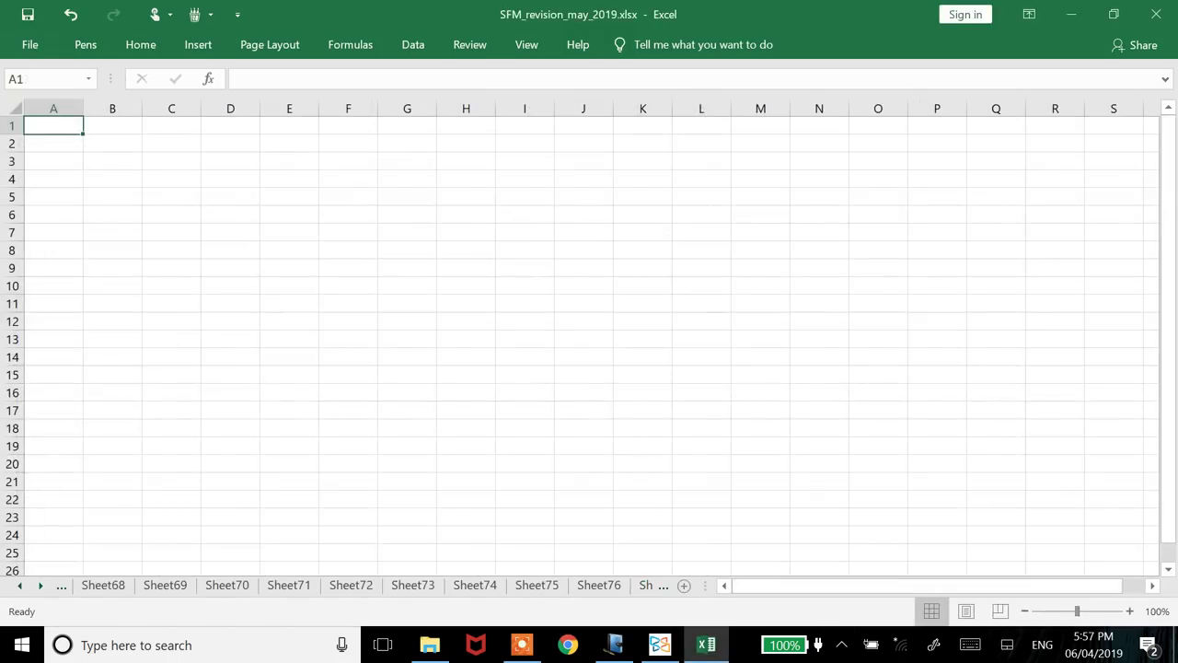
scroll(589, 340, "up", 5)
left_click(53, 142)
key("F2")
type("Reported ")
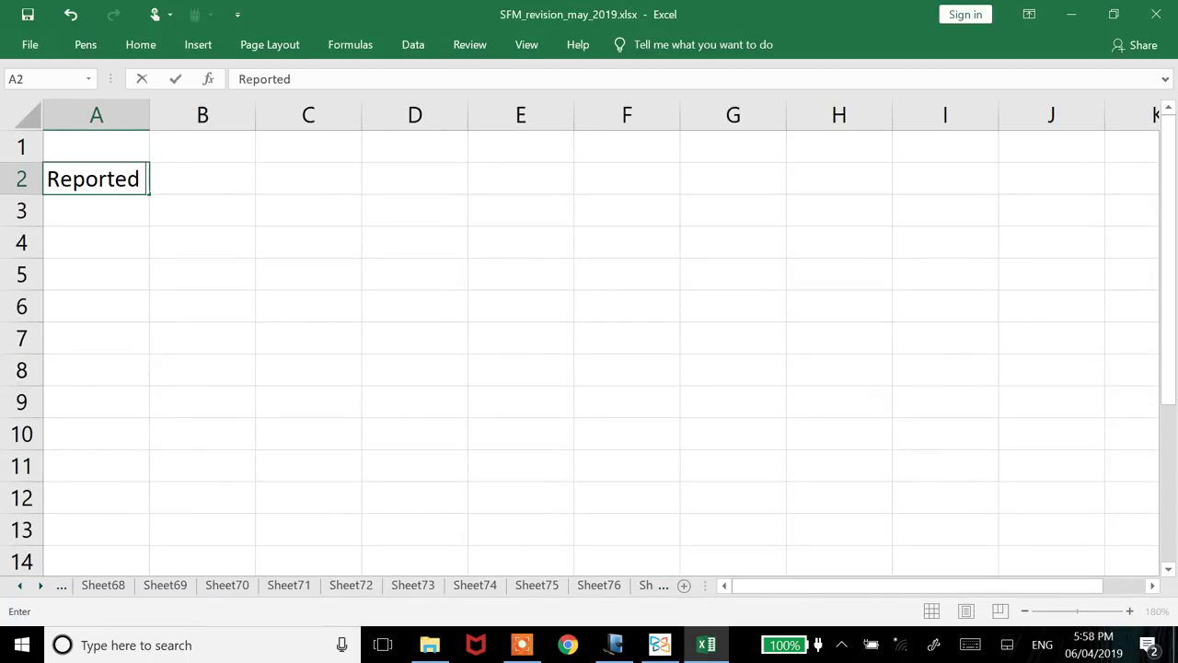
type("EBIT")
key("ctrl+Return")
key("alt+h")
key("o")
key("i")
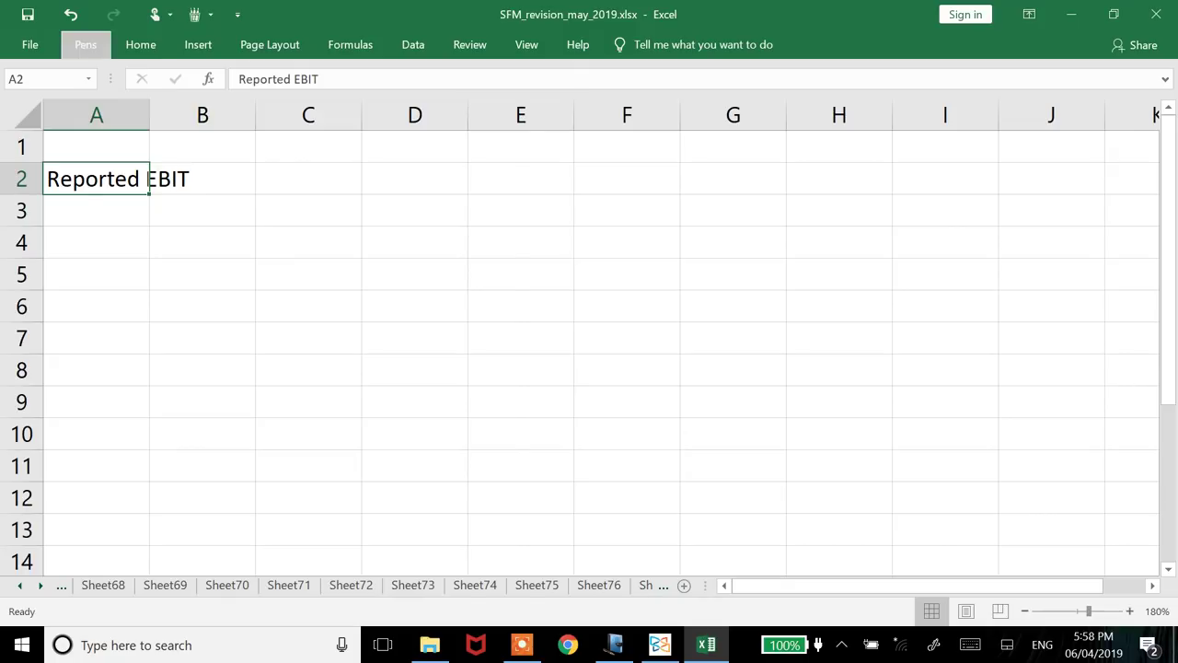
Enter ABC Limited's reported operating profit of 2020 in B2, as given in the question.
key("Right")
key("alt+Tab")
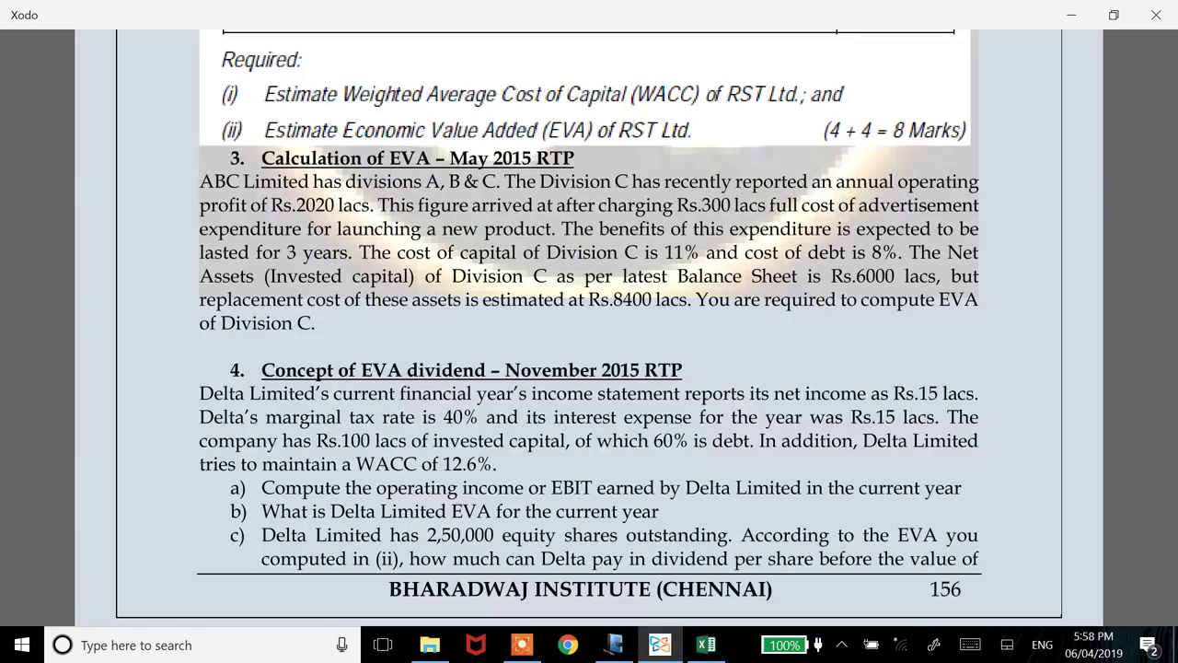
key("alt+Tab")
type("2020")
key("Return")
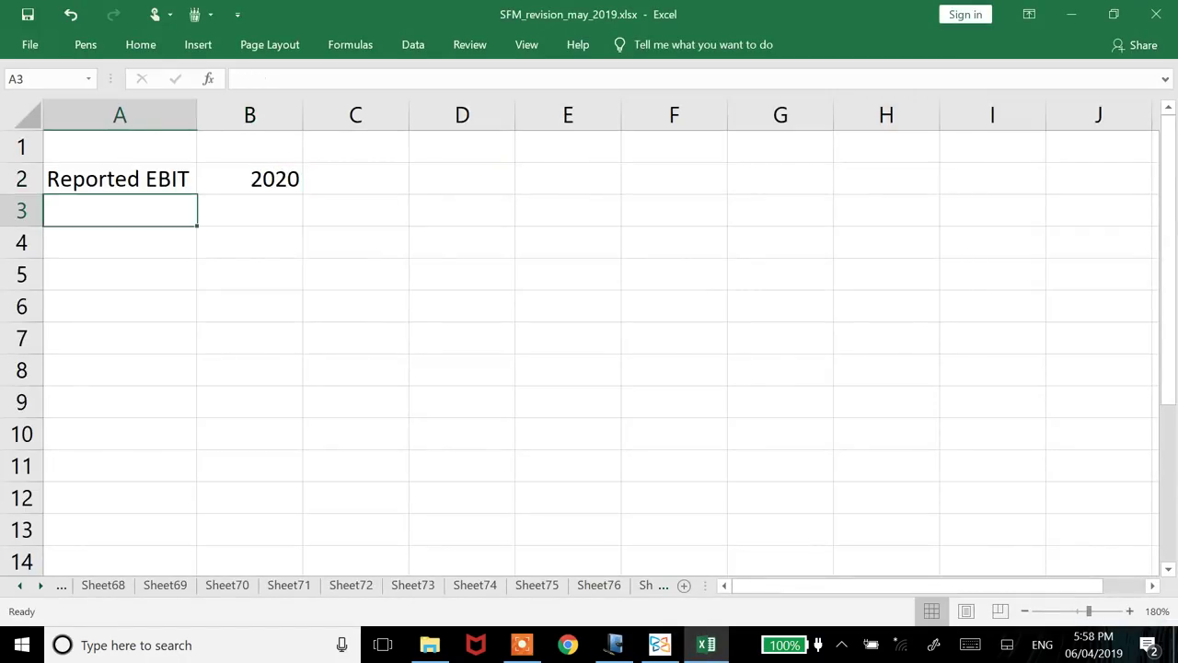
Add the row 3 label "Add: Advertisemnt" with 200 in B3, and fit column A to the label.
key("alt+Tab")
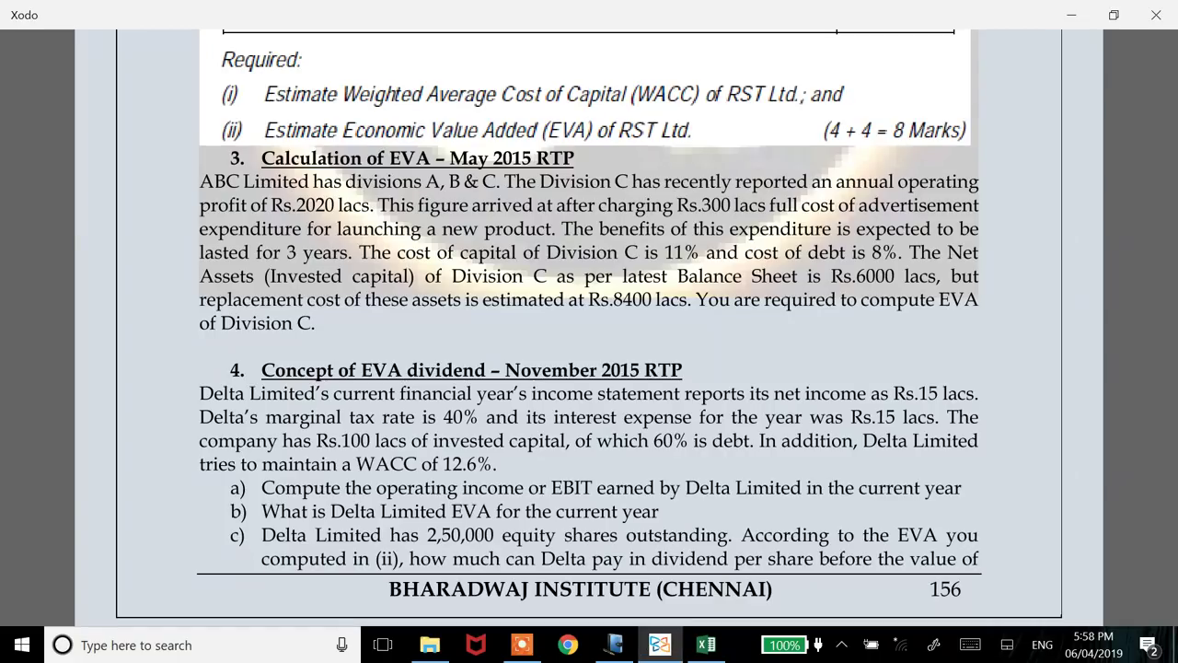
key("alt+Tab")
type("Add:")
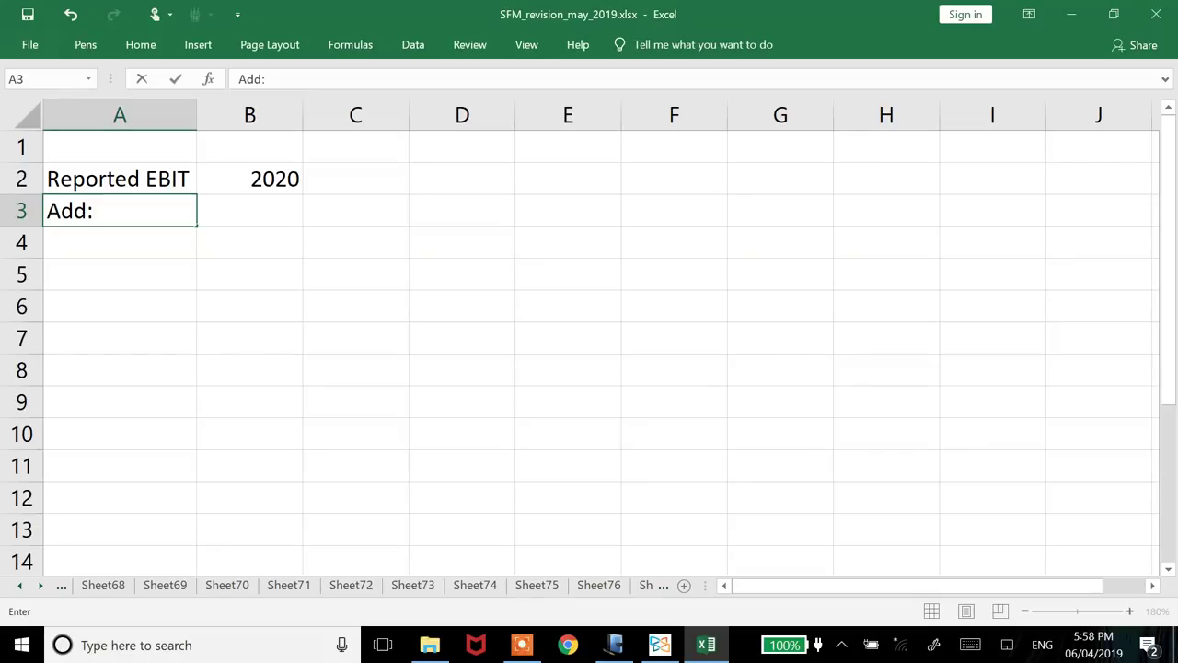
type(" Depreciation")
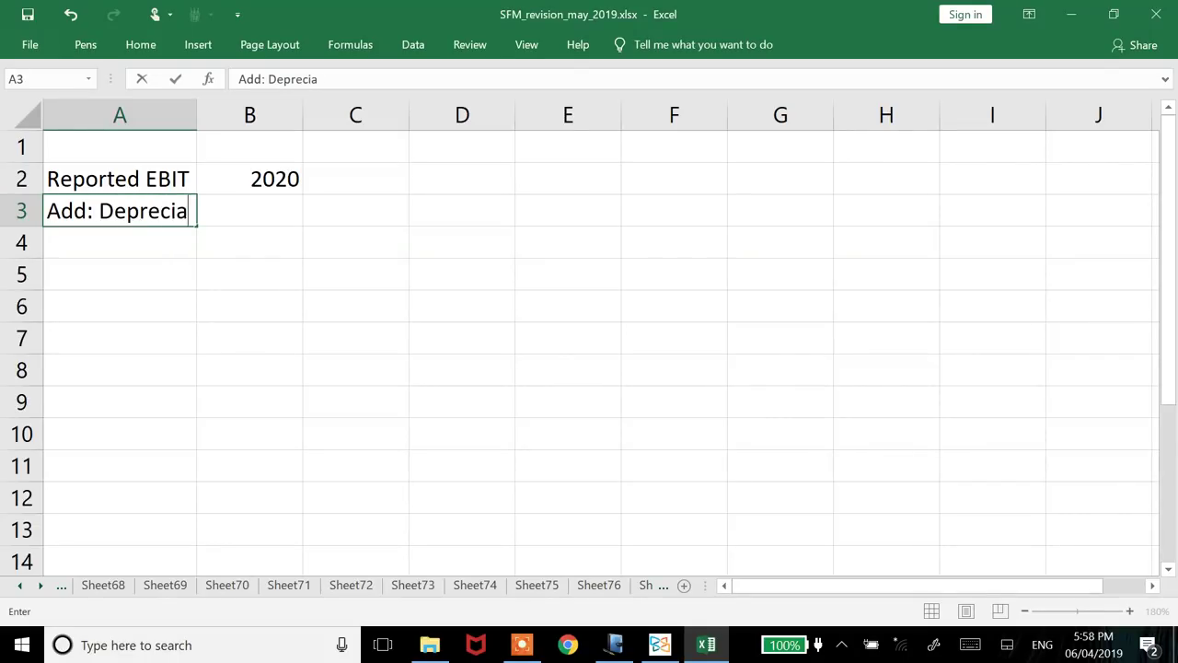
key("BackSpace")
key("BackSpace")
key("BackSpace")
key("BackSpace")
key("BackSpace")
key("BackSpace")
key("BackSpace")
key("BackSpace")
key("BackSpace")
key("BackSpace")
key("BackSpace")
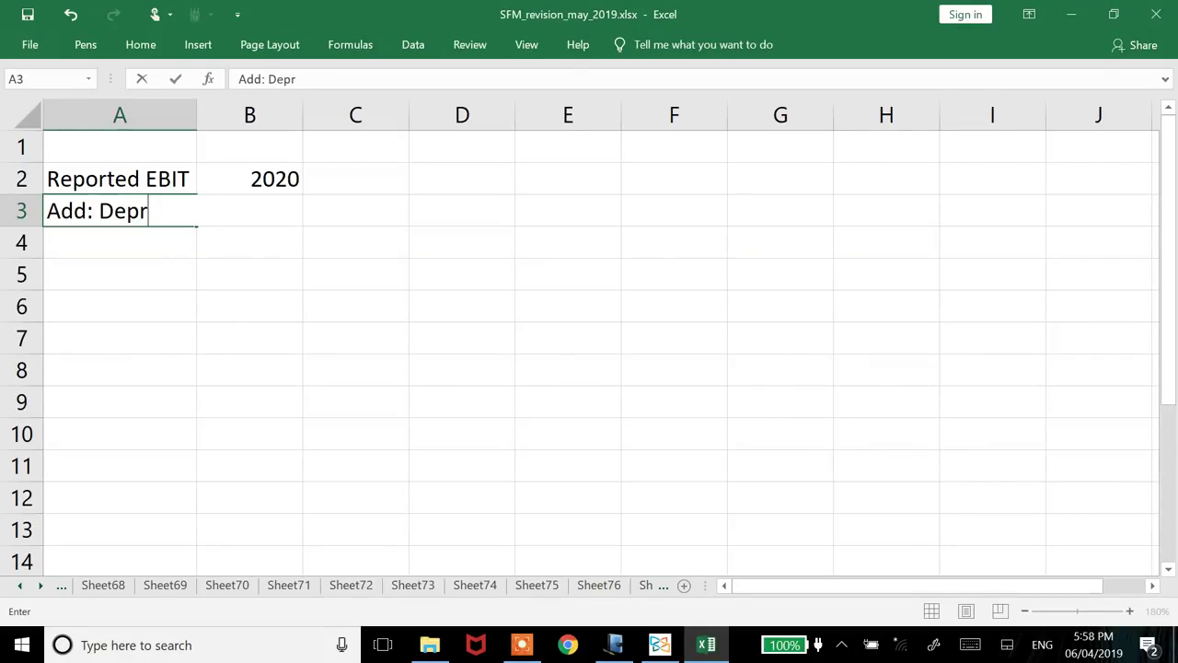
key("BackSpace")
type("Advert")
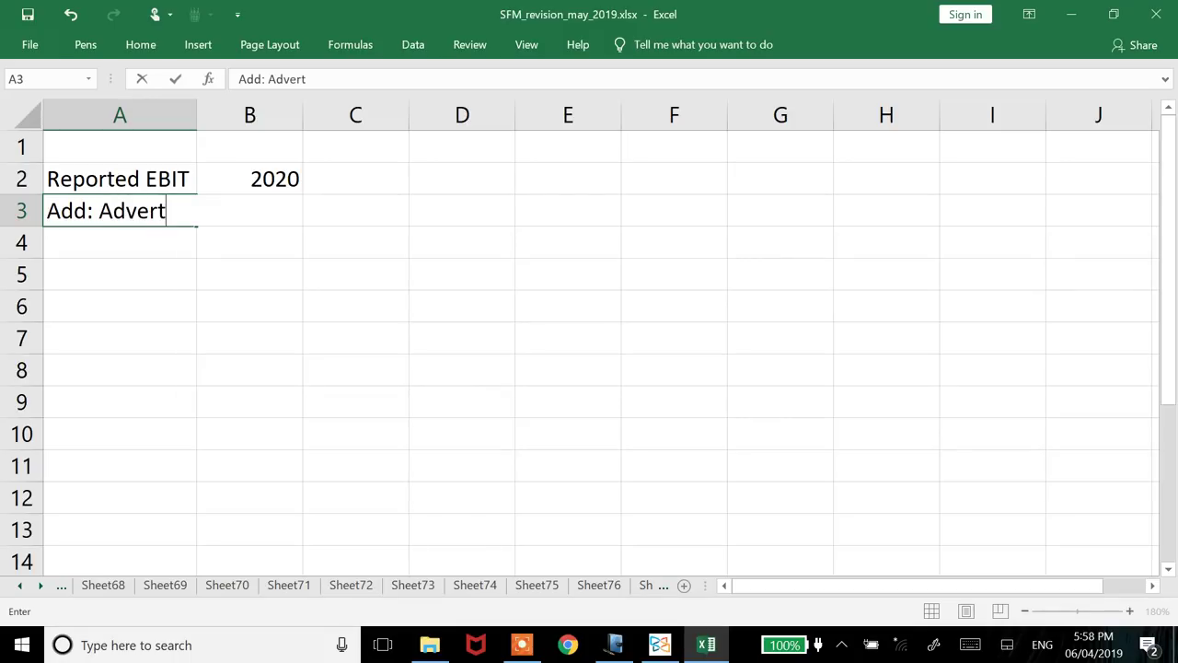
type("isemnt")
key("Return")
key("Up")
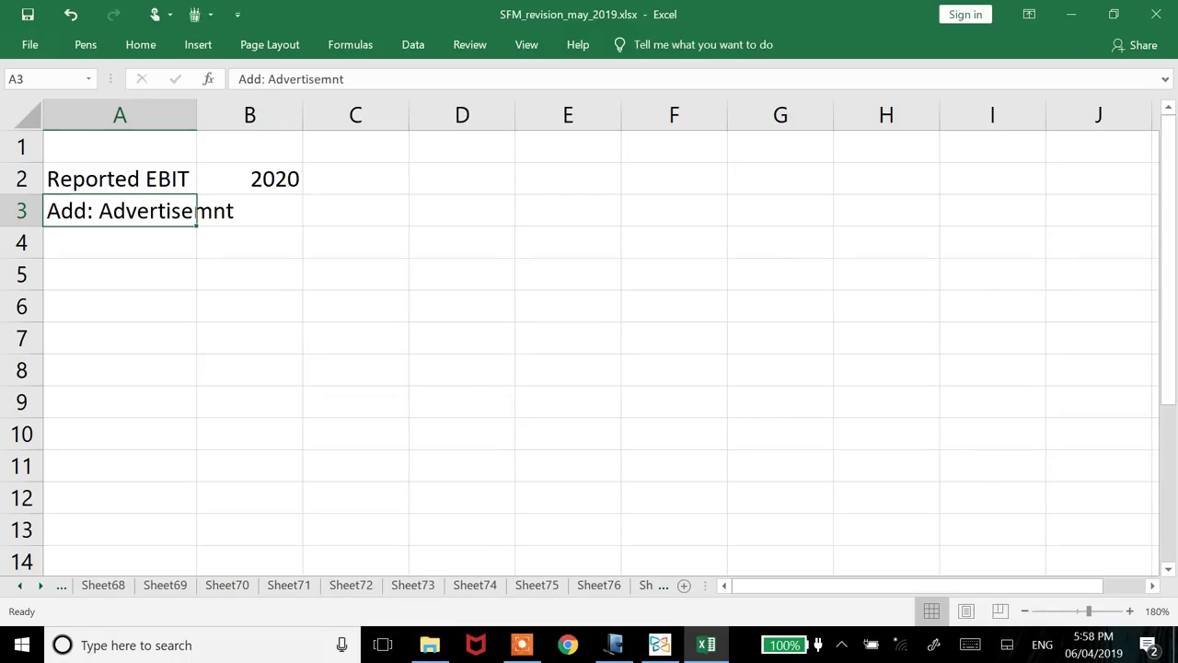
key("Tab")
type("200")
key("Return")
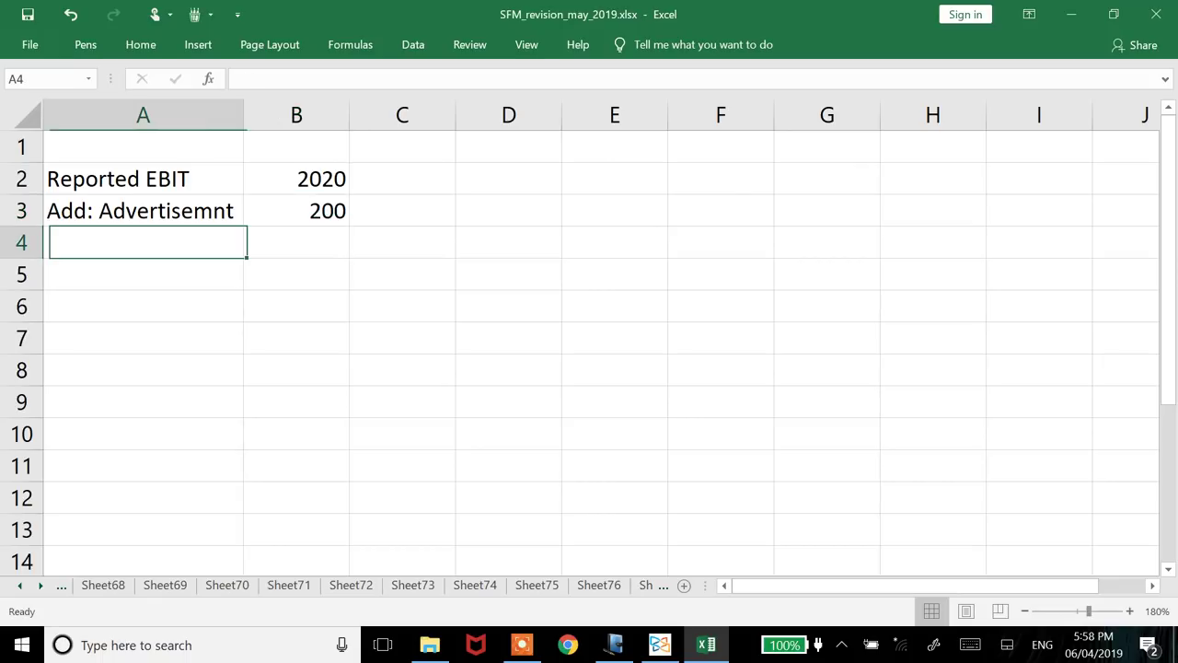
Label A4 "Adjusted EBIT" and calculate B4 as the sum of B2 and B3.
type("Adjusted EBIT")
key("Tab")
key("Up")
key("Down")
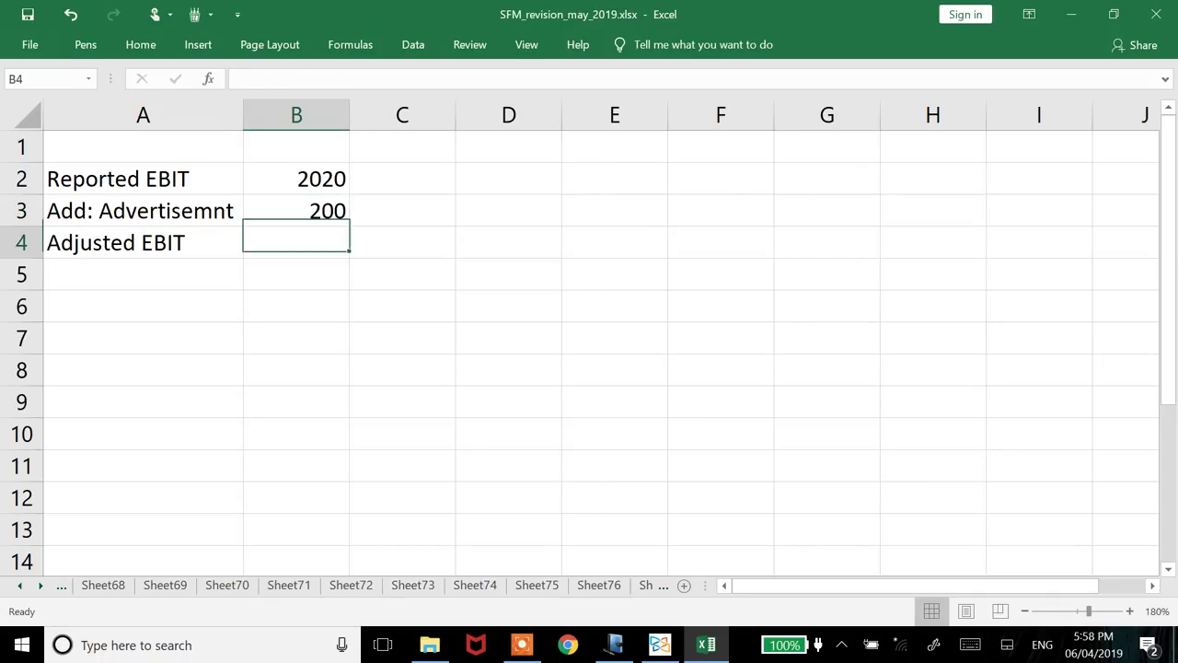
type("=")
key("Up")
key("Up")
type("+")
key("Up")
key("Return")
Review the advertisement expenditure details in the Xodo question alongside the advertisement amount in B3.
key("alt+Tab")
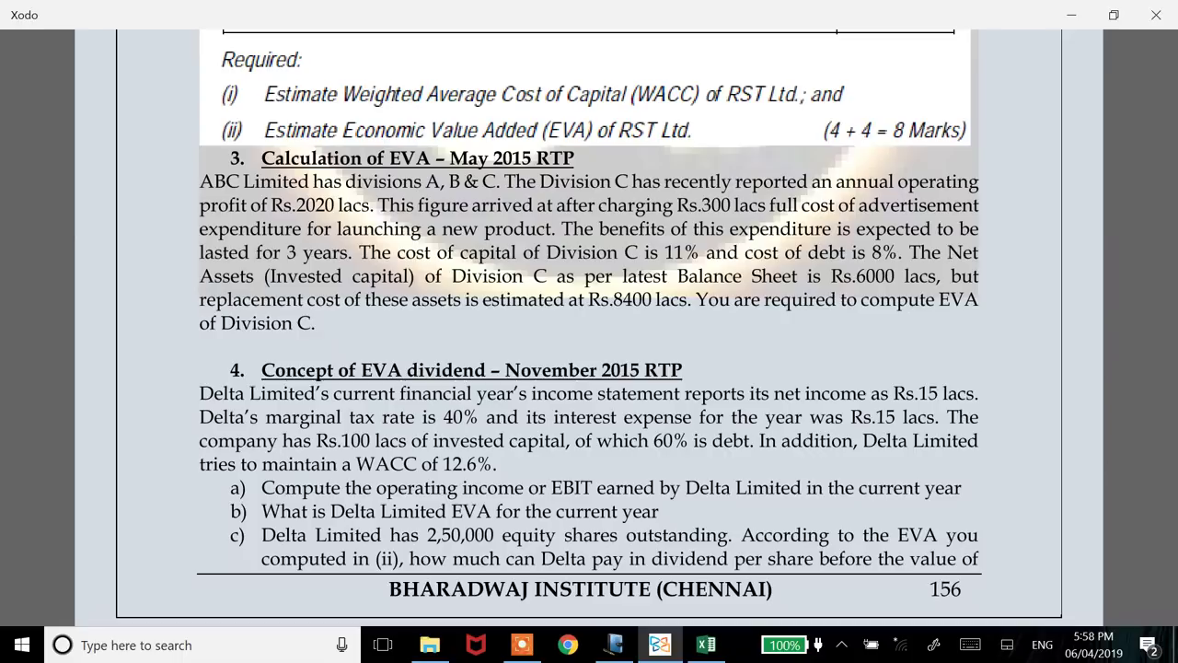
key("alt+Tab")
left_click(297, 242)
left_click(296, 211)
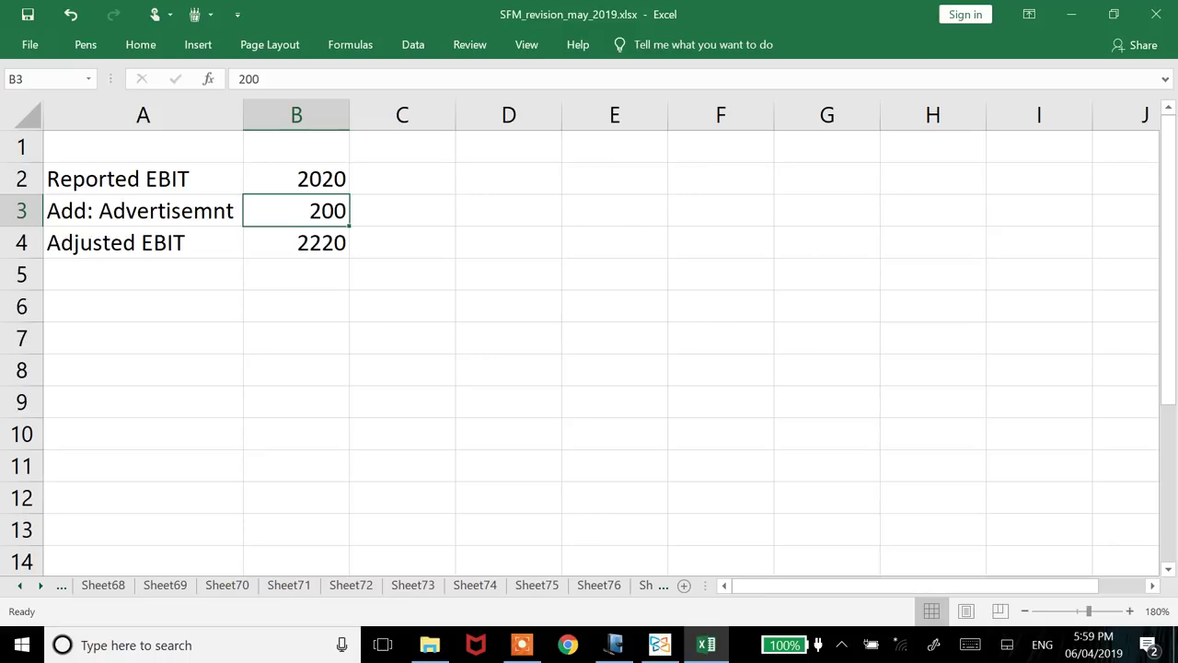
In Xodo, cross out question 3's 8% cost of debt and circle the 11% cost of capital and Rs.8400 lacs replacement cost.
key("alt+Tab")
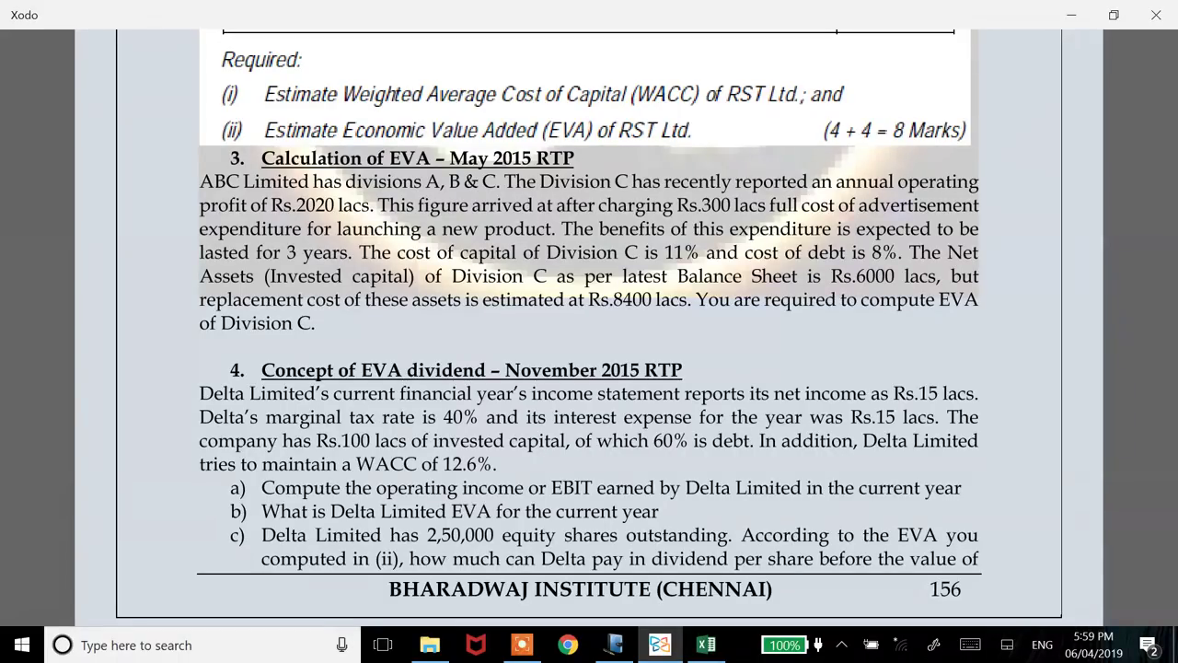
left_click_drag(757, 250, 867, 276)
left_click_drag(889, 230, 755, 281)
mouse_move(710, 243)
left_mouse_down()
mouse_move(409, 235)
mouse_move(594, 271)
mouse_move(727, 241)
left_mouse_up()
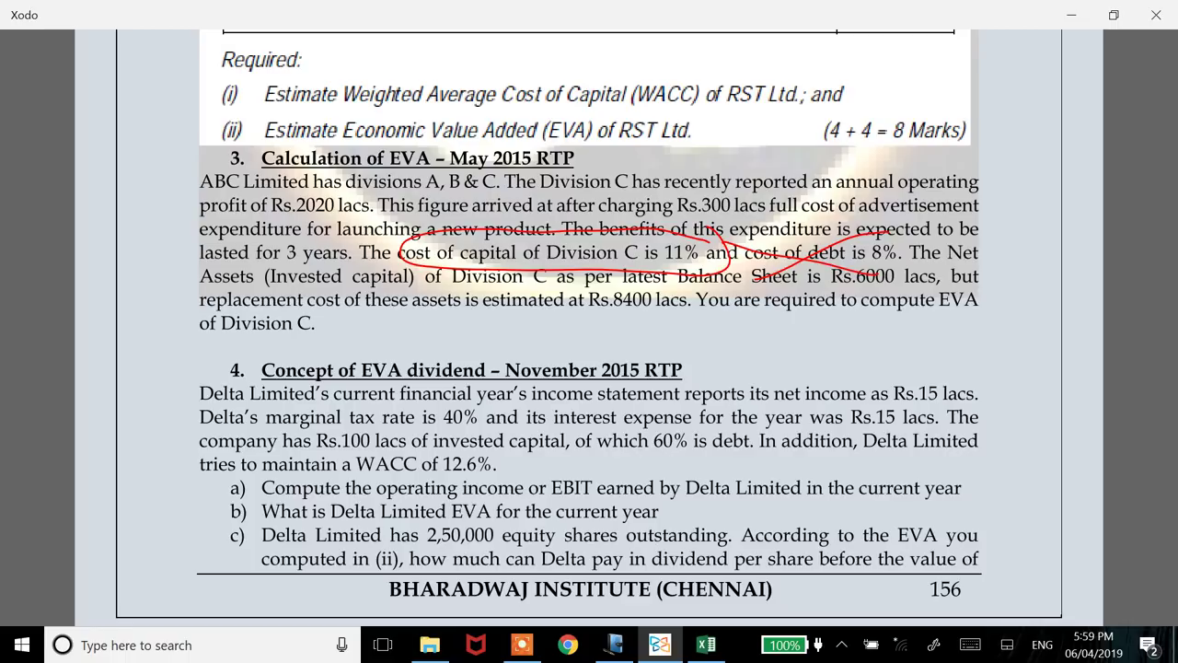
left_click_drag(687, 284, 710, 299)
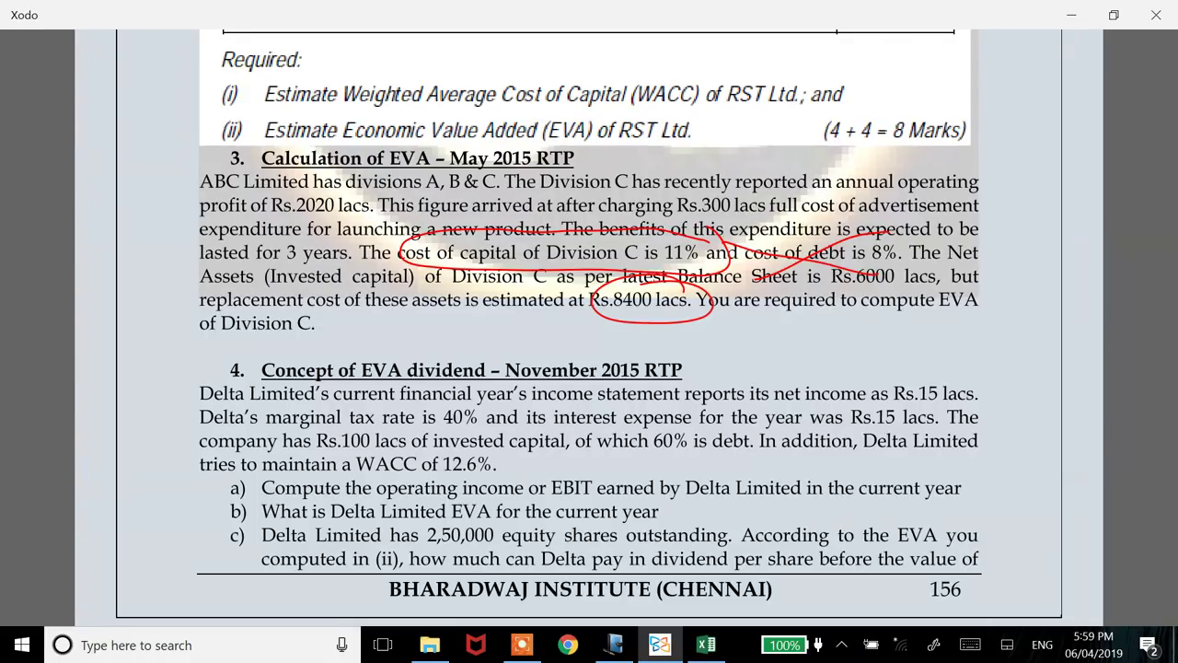
In Excel, write the working "WACC = 2220*(1-0.3) - (8400*11%)" in D2, consulting question 3 in Xodo for the figures.
key("alt+Tab")
left_click(508, 179)
type("WACC = 2220*(1-")
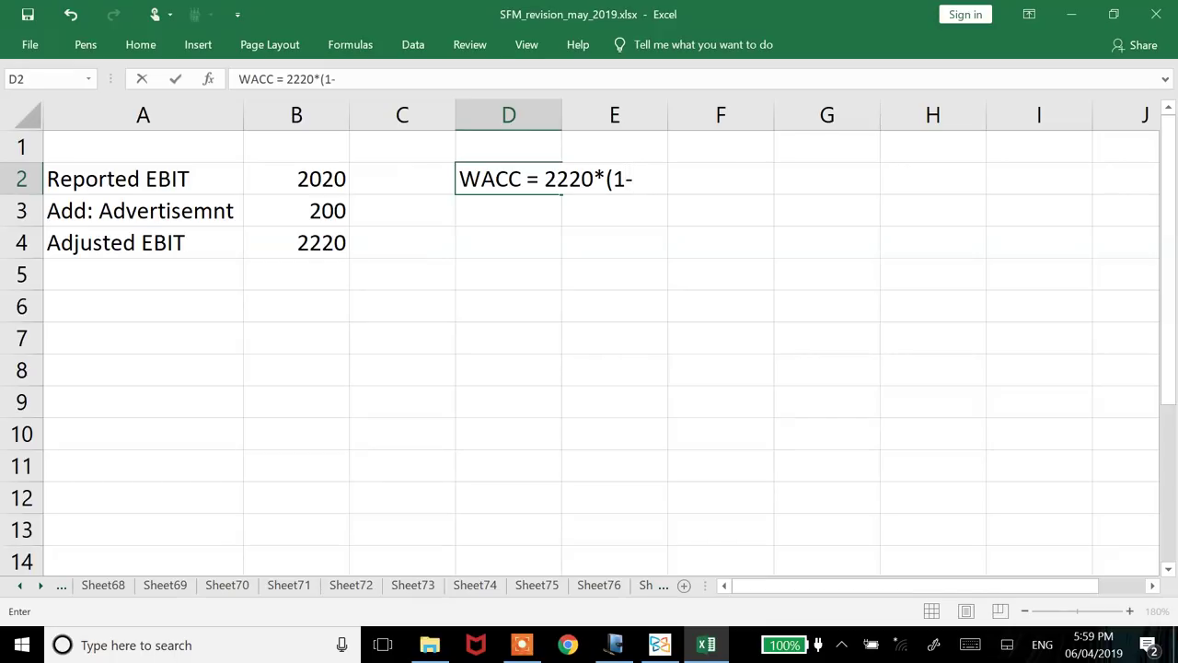
key("alt+Tab")
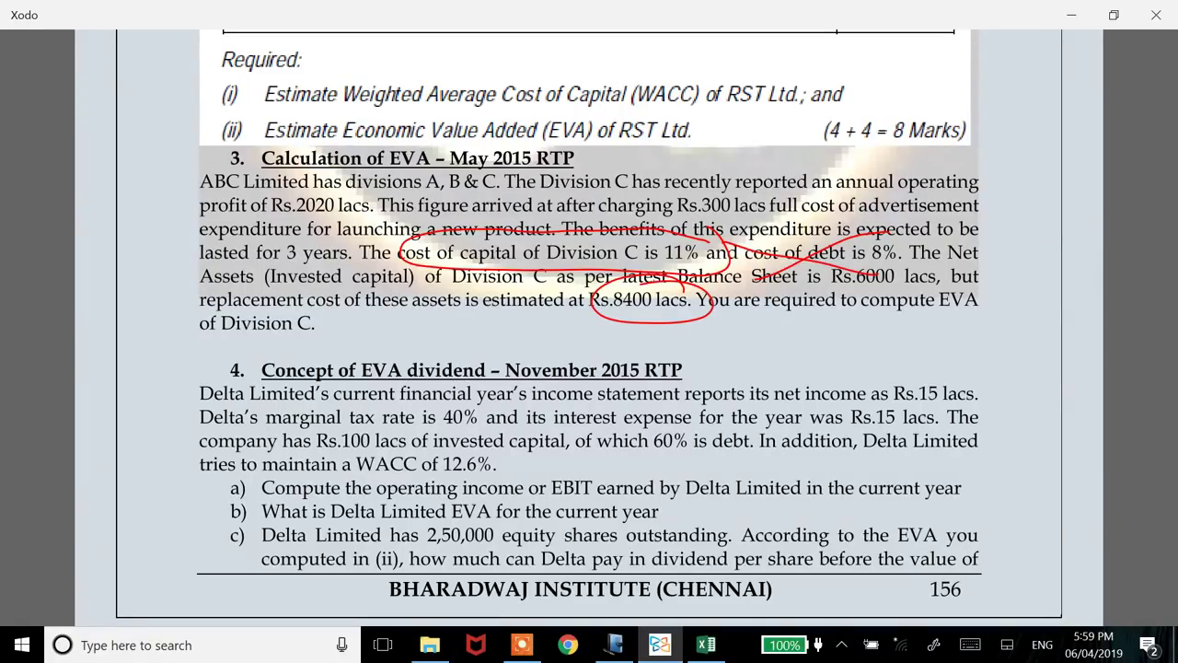
key("alt+Tab")
type("0.3)")
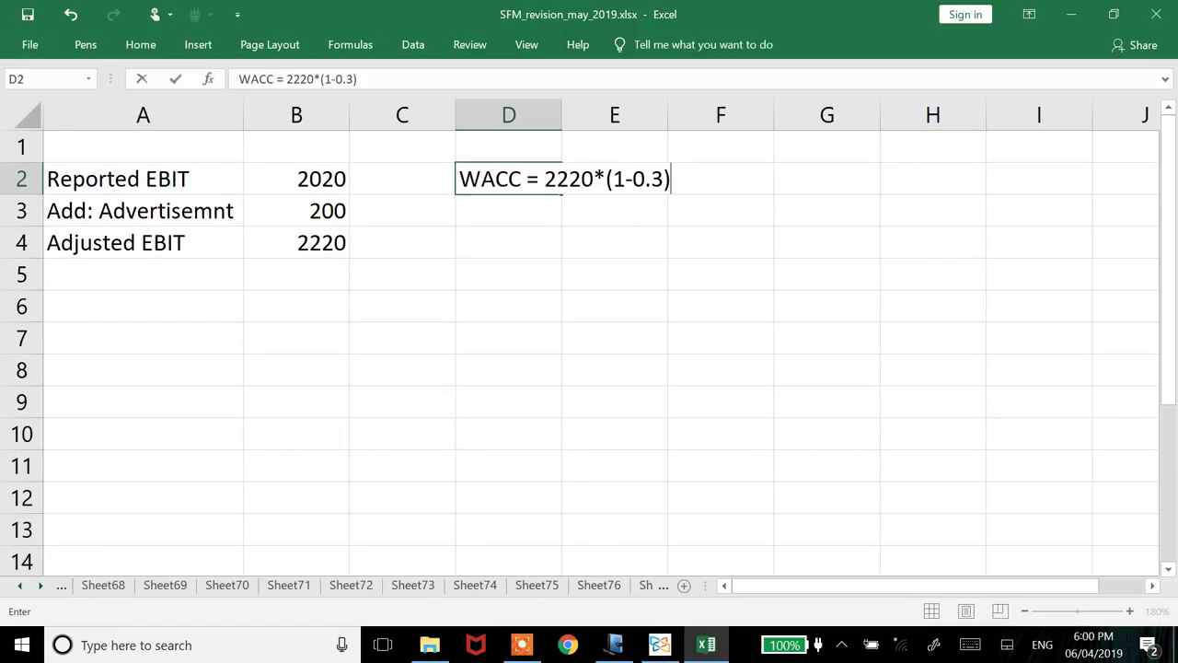
key("alt+Tab")
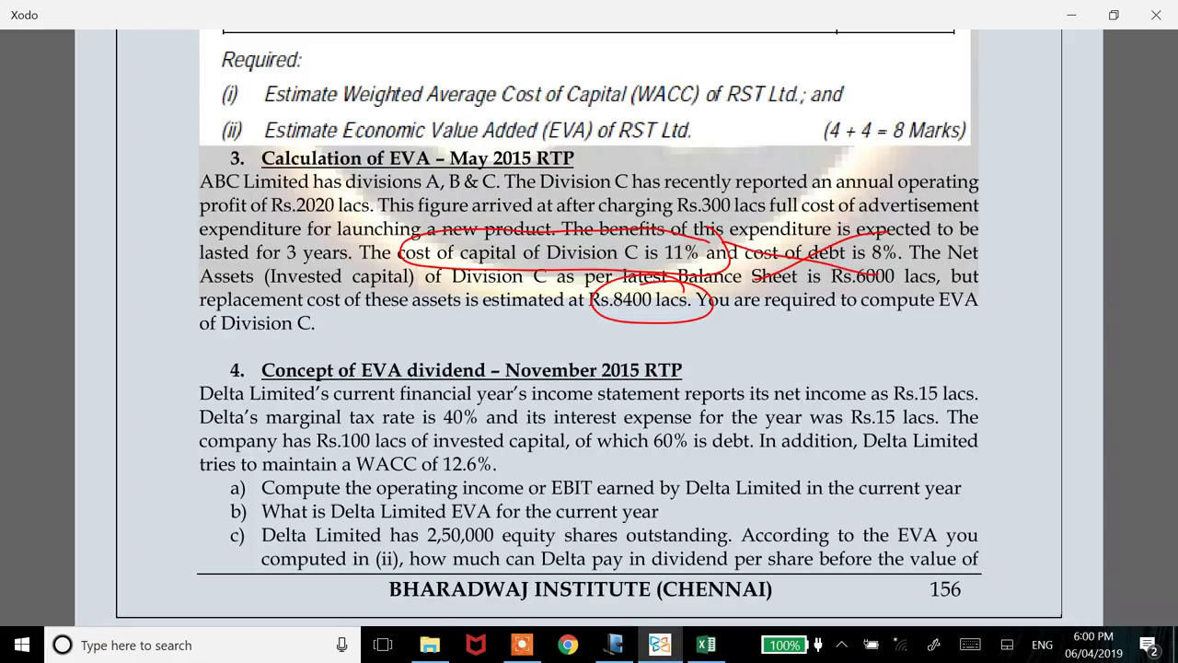
key("alt+Tab")
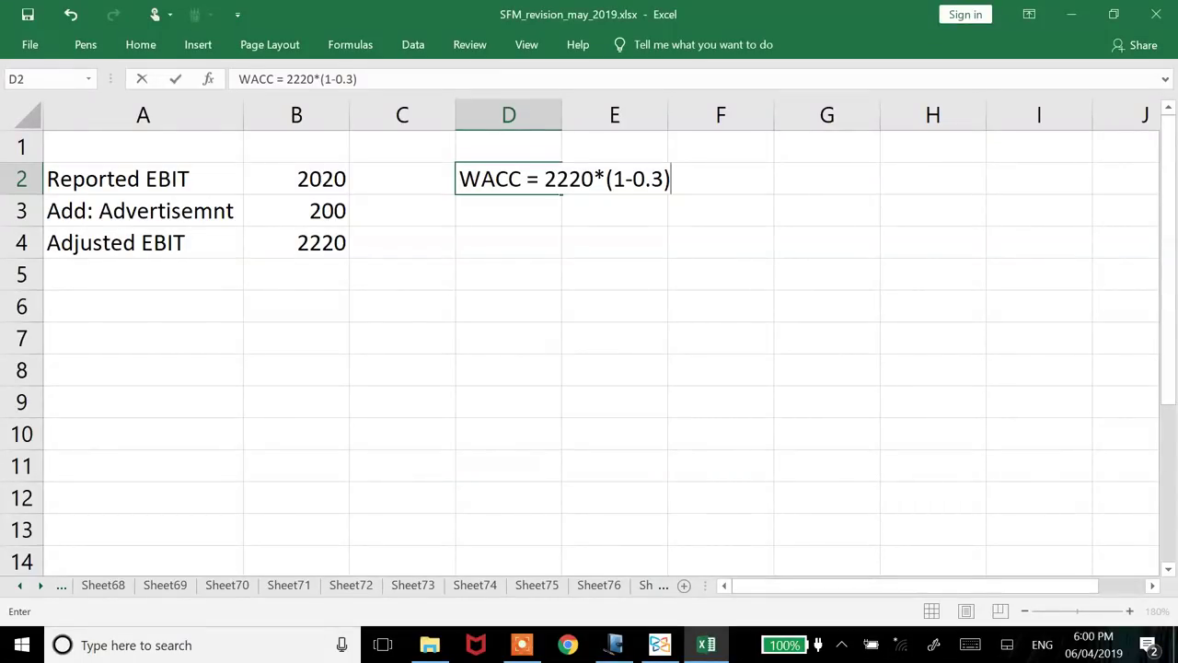
type("-")
key("alt+Tab")
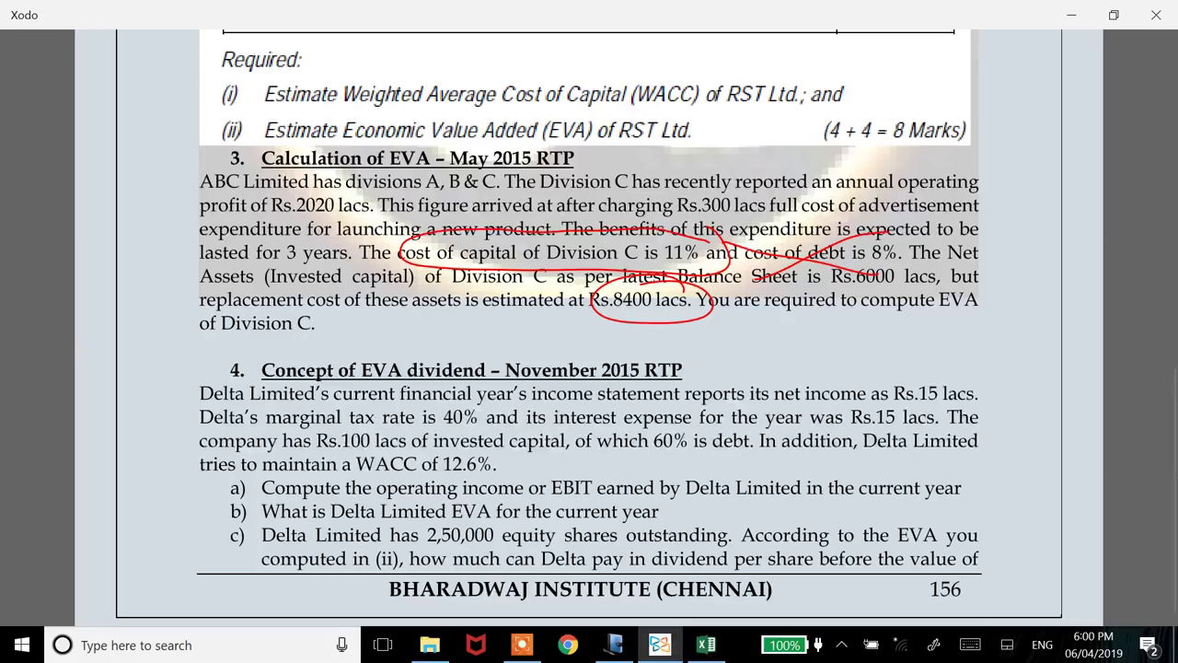
key("alt+Tab")
type("(8400*")
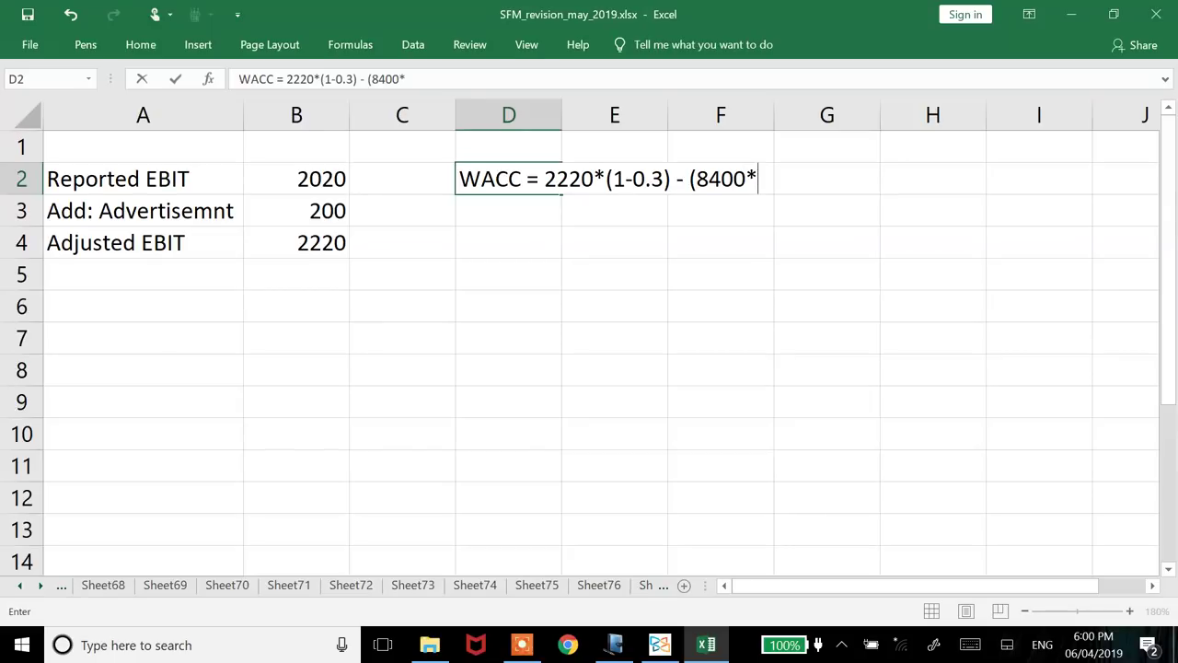
type("11%)")
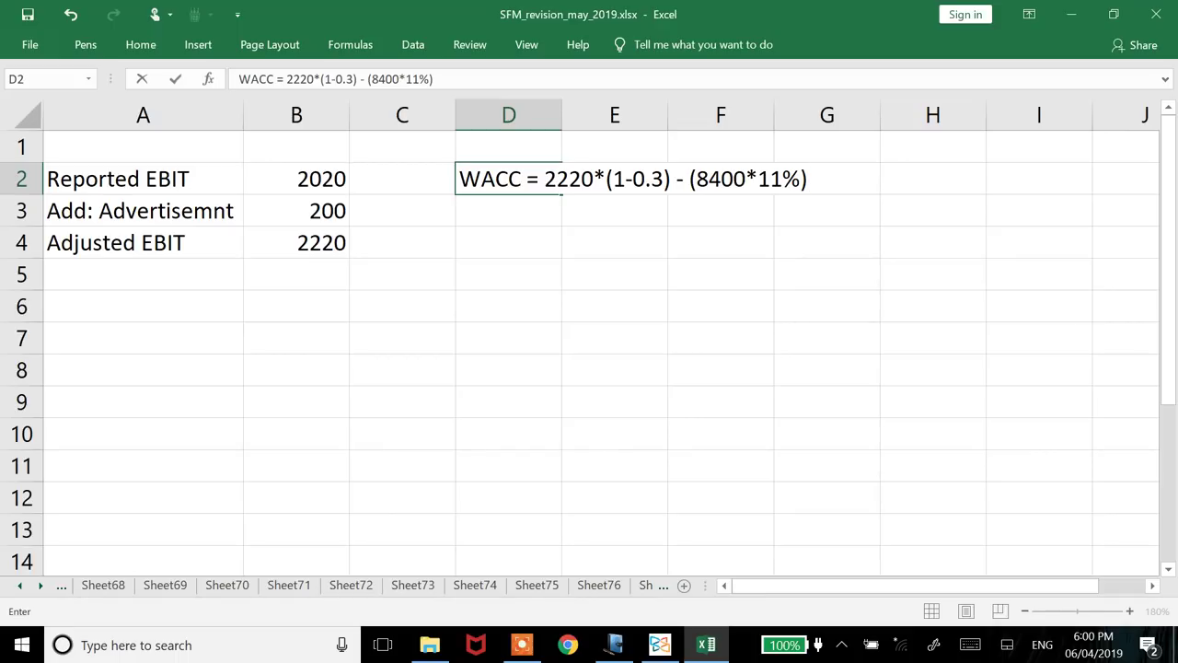
key("Return")
Label D3 "WACC" and calculate =2220*0.7-(8400*0.11) in E3.
type("WACC")
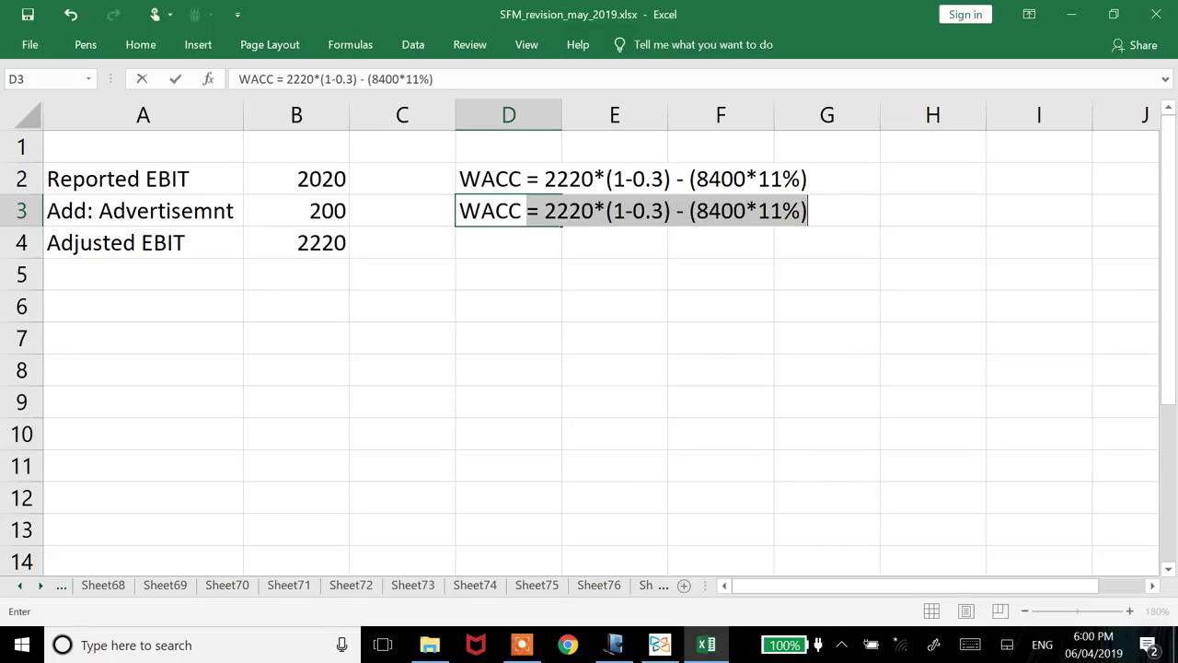
key("Delete")
key("Tab")
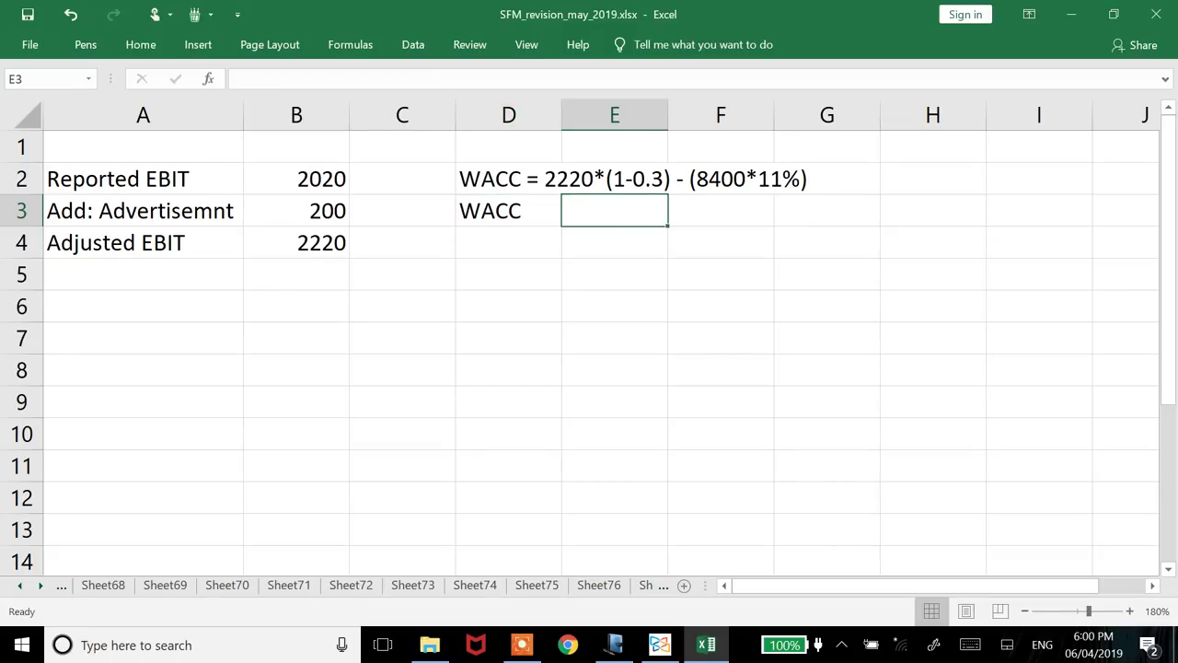
type("=2220*0")
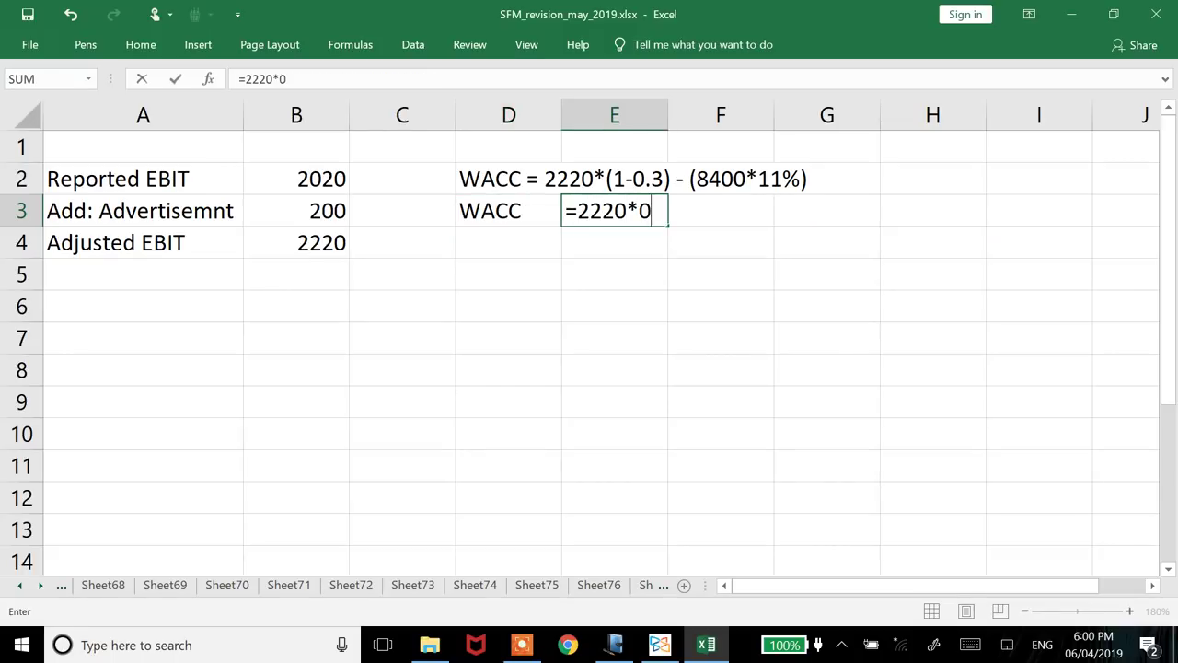
type(".7-(8400")
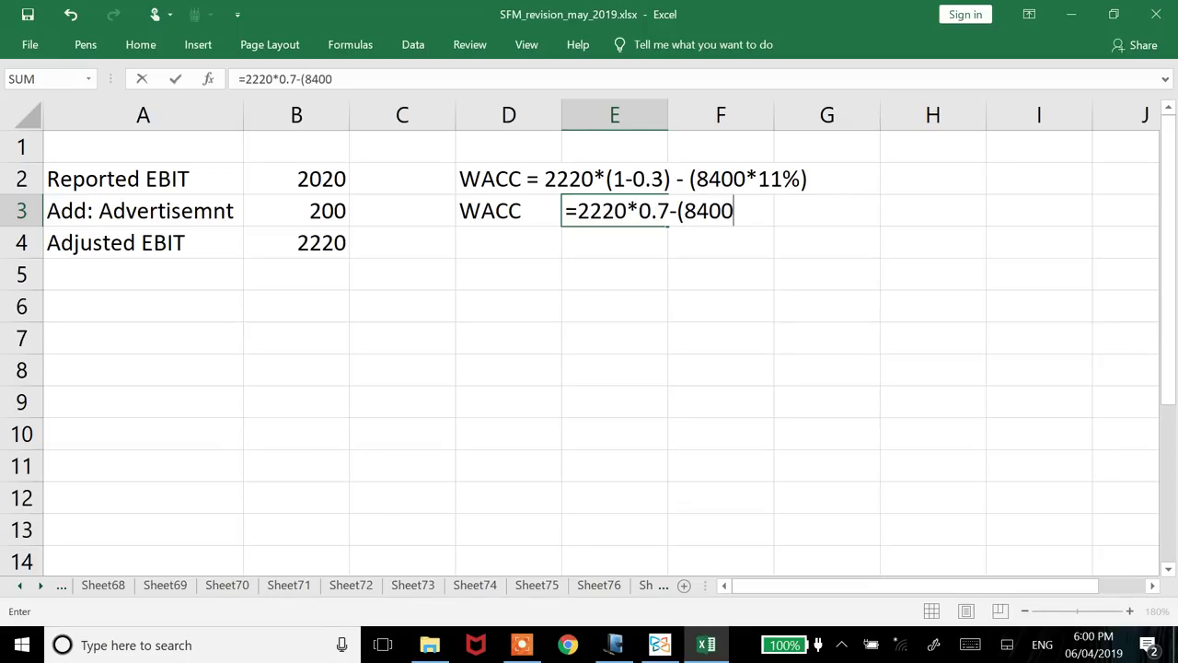
type("*0.11)")
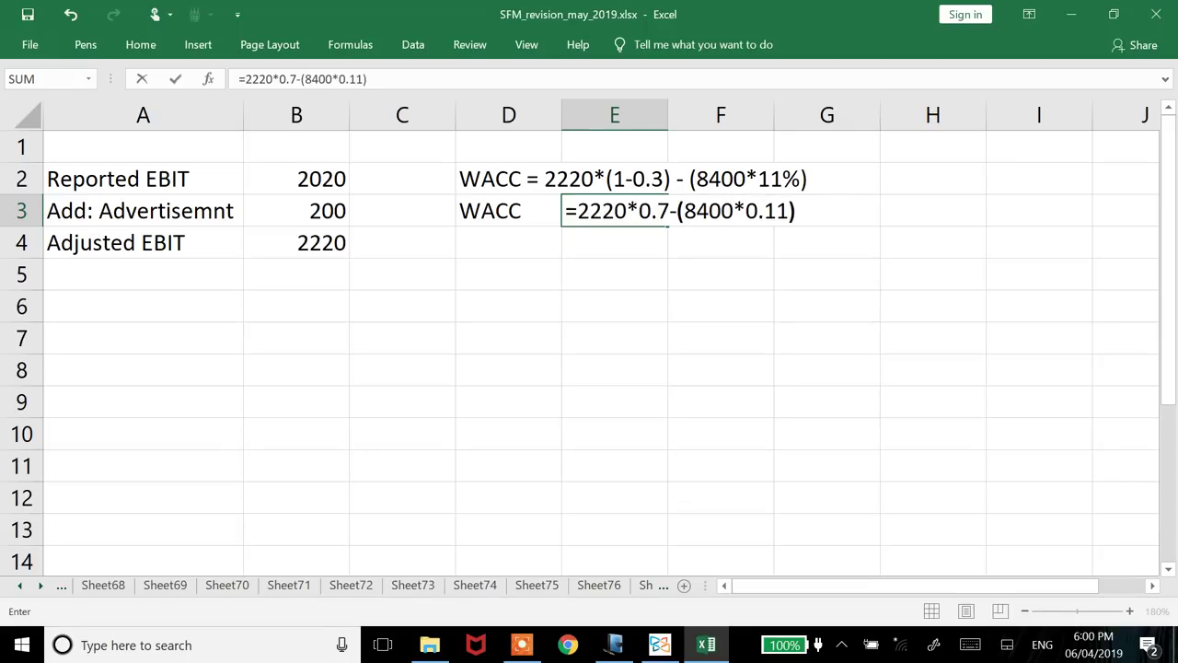
key("Return")
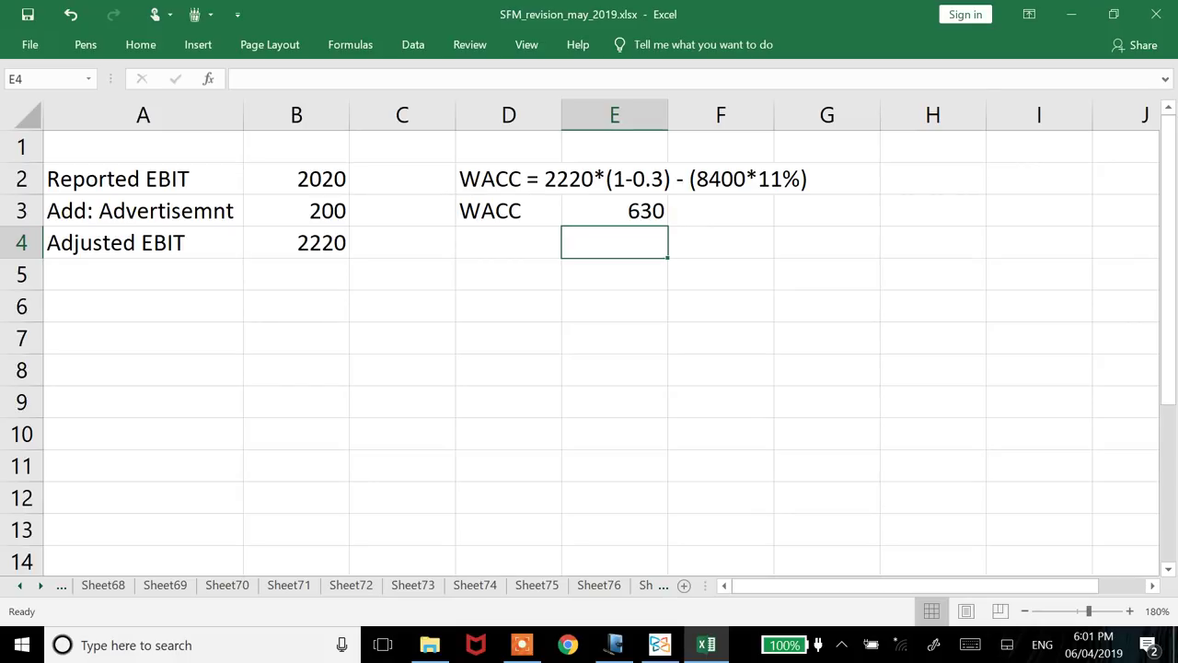
Switch to Xodo and bring up question 7, Calculation of EVA – May 2018 (Old).
key("alt+Tab")
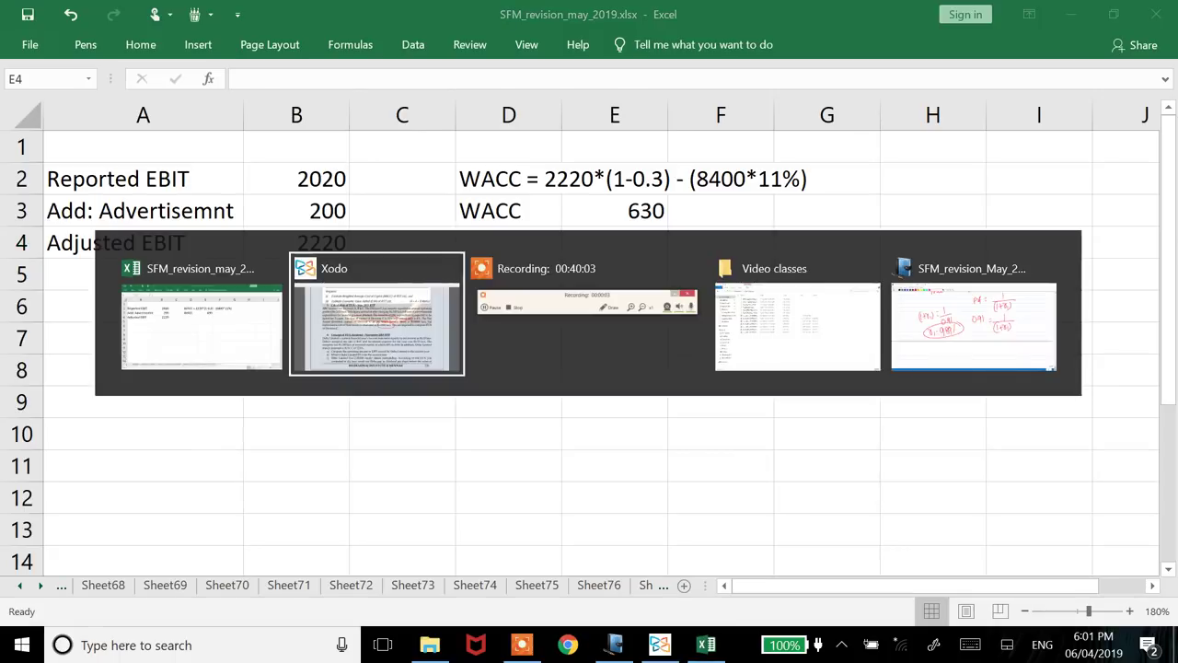
scroll(589, 329, "right", 5)
scroll(589, 329, "up", 3)
scroll(589, 328, "down", 5)
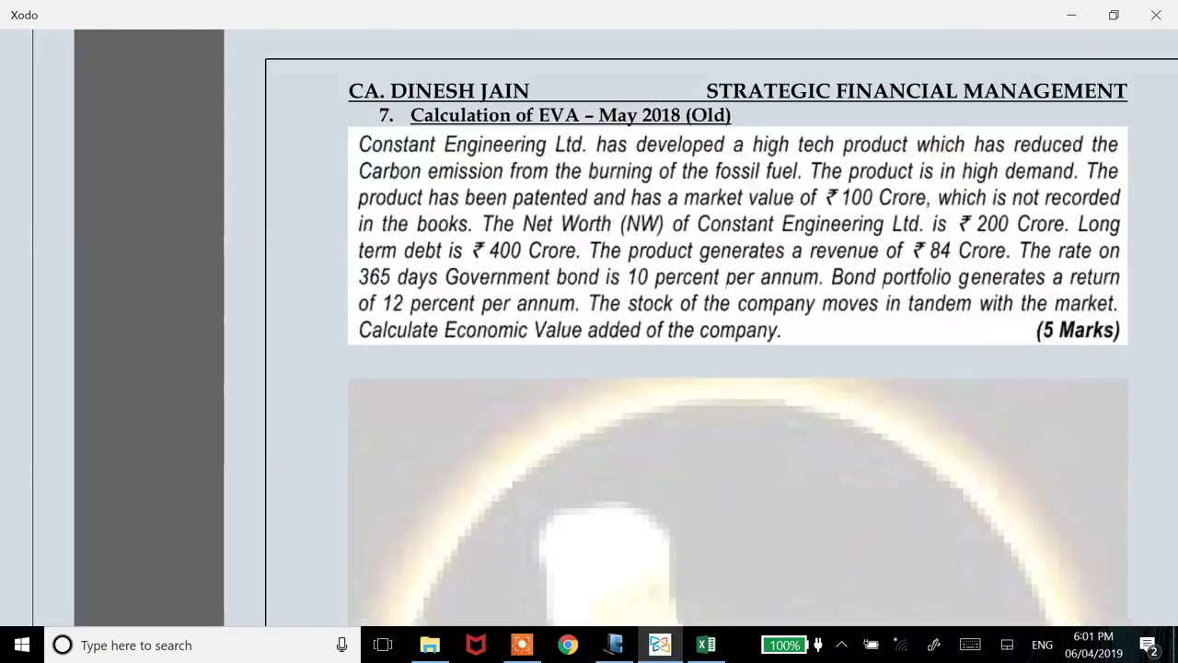
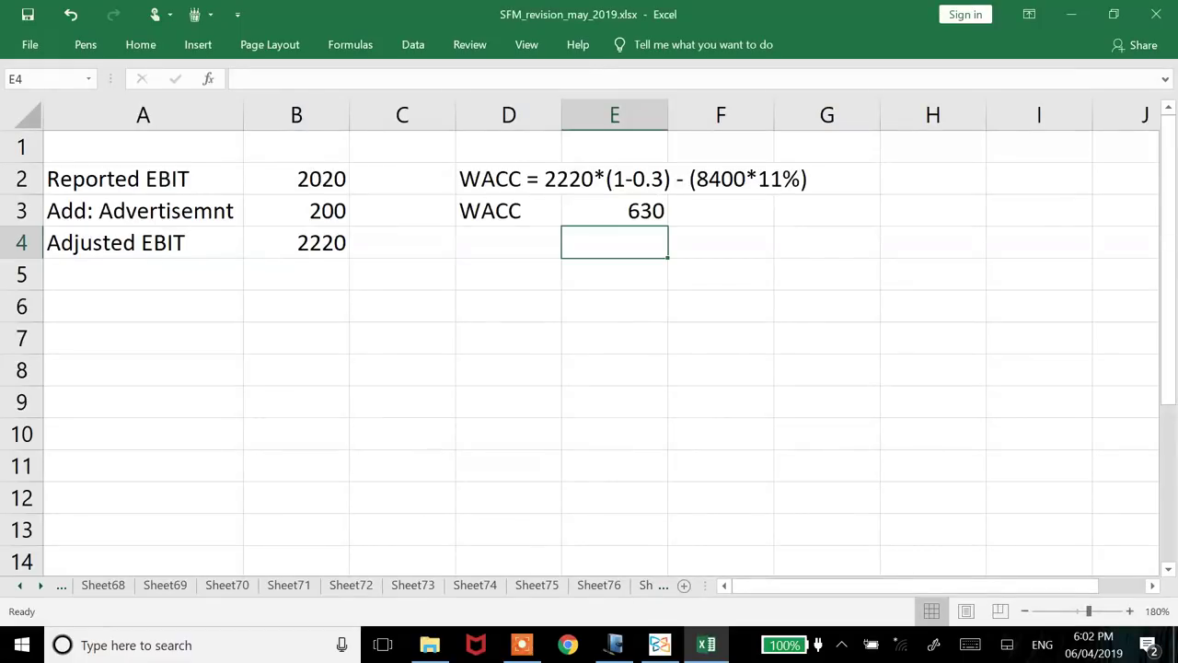
Add a new Excel worksheet, zoom in, and enter the bold, underlined heading "WN 1: Computation of WACC" in A1.
key("shift+F11")
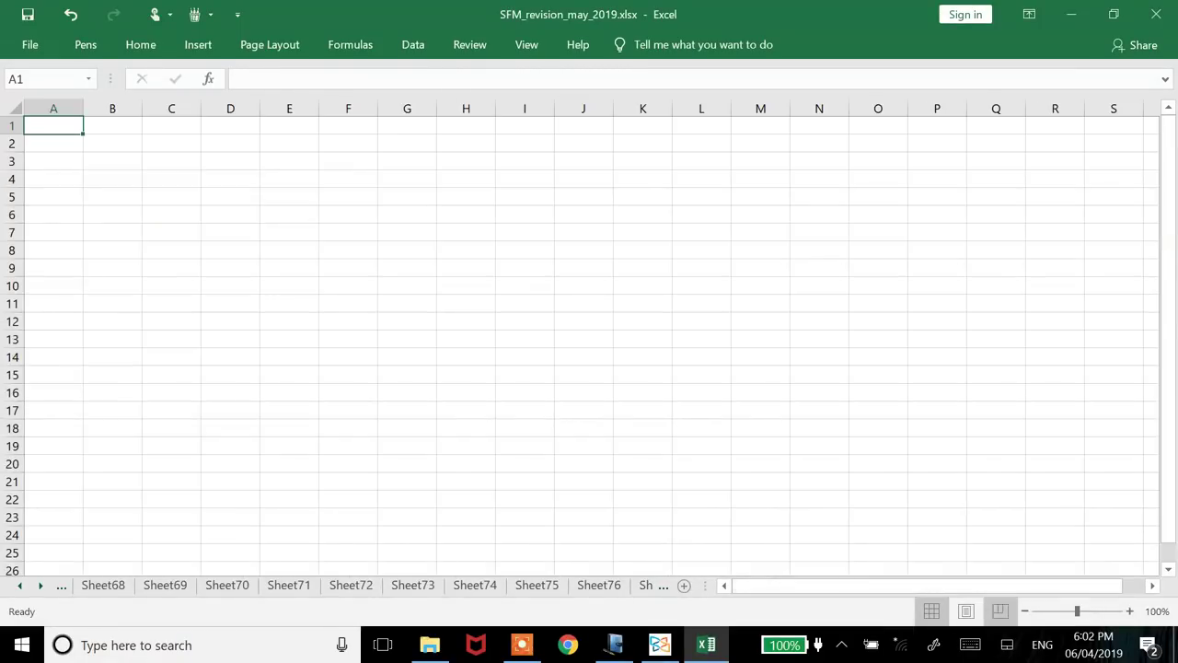
scroll(589, 350, "up", 5)
type("WN")
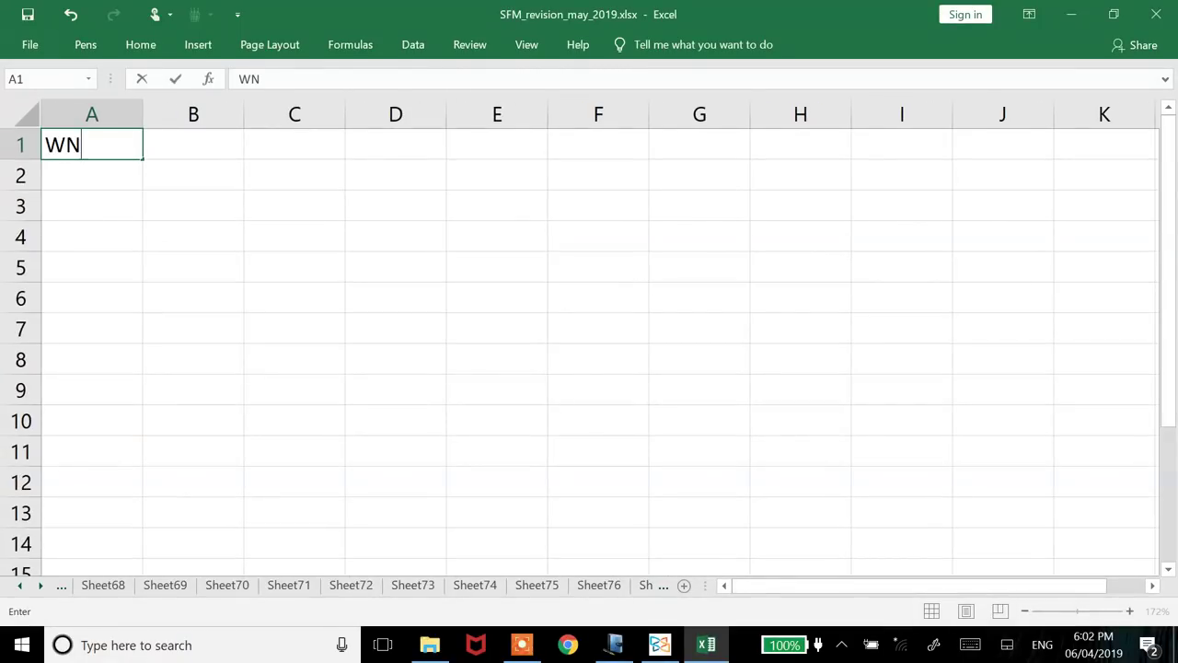
type(" 1: Comput")
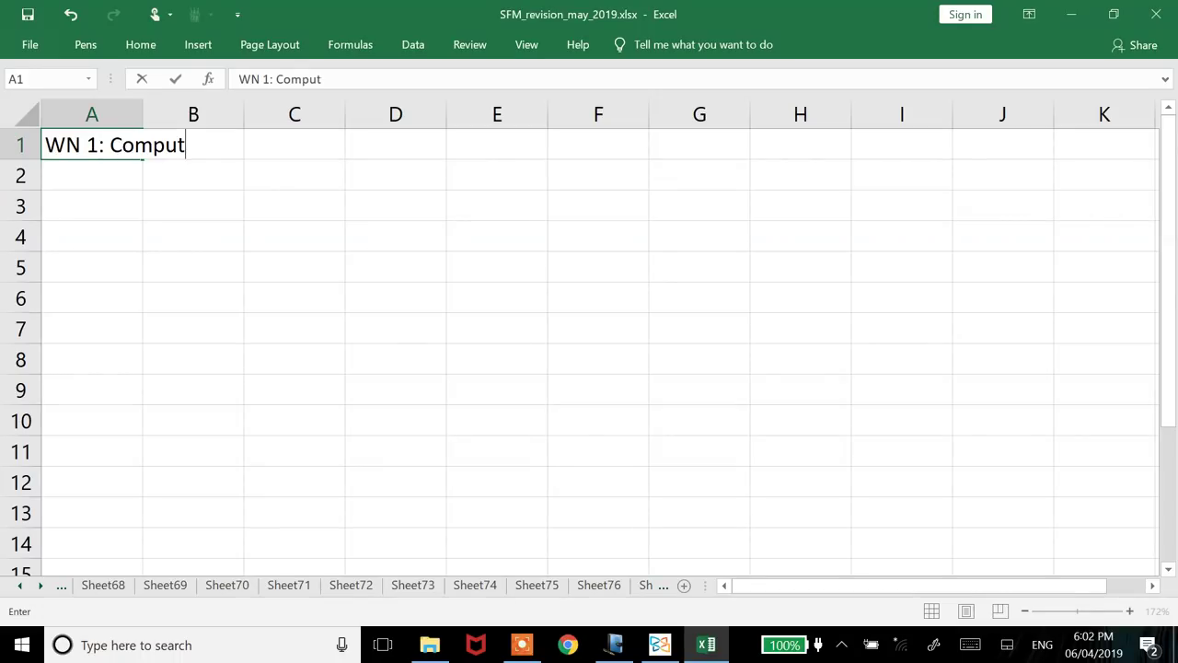
type("ation of WACC")
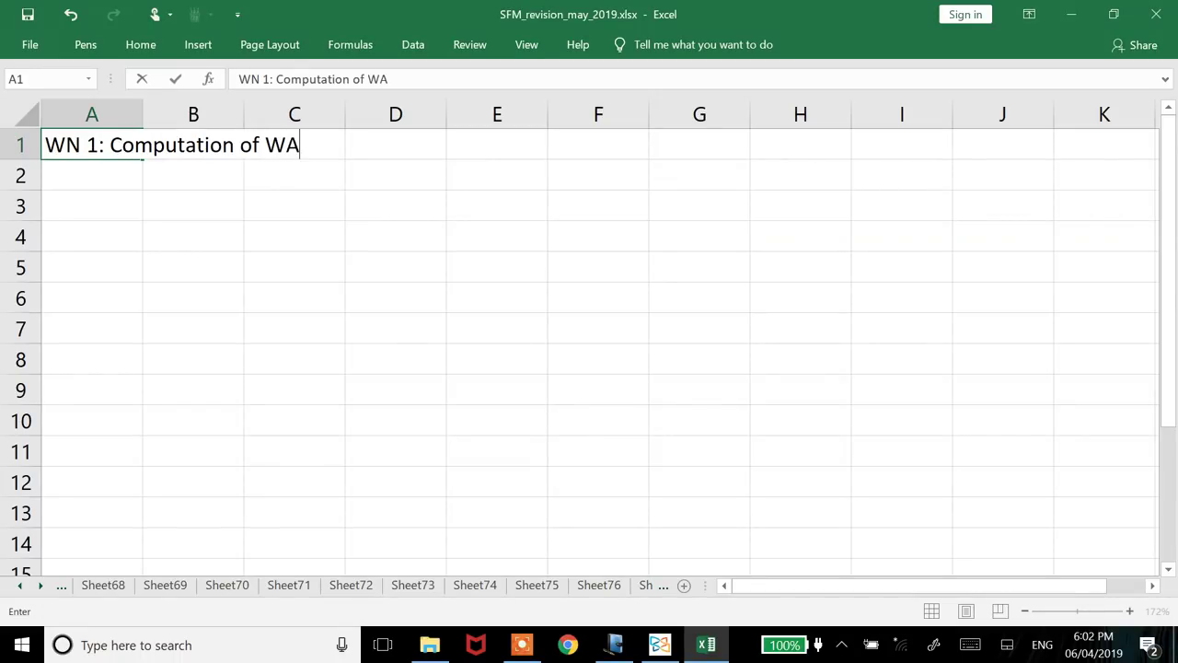
key("Return")
key("Up")
key("ctrl+b")
key("ctrl+u")
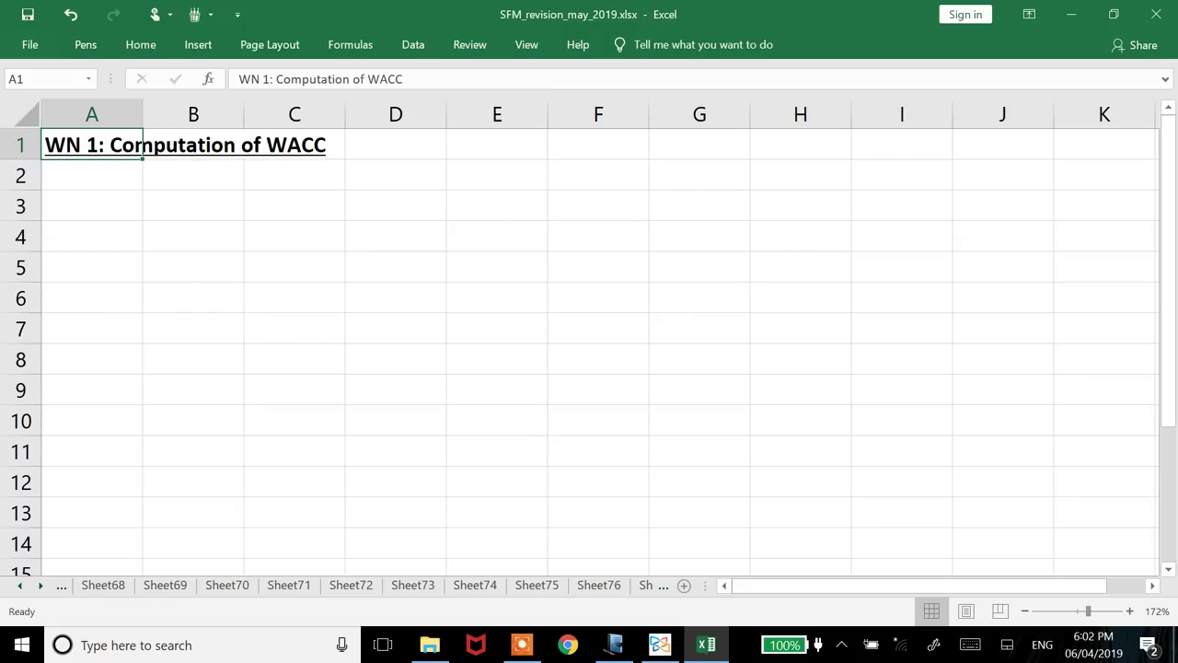
Enter the column headers Source, Cost, Weight and Product in A2 to D2.
key("Down")
type("Source")
key("Tab")
type("Cost")
key("Tab")
type("Weight")
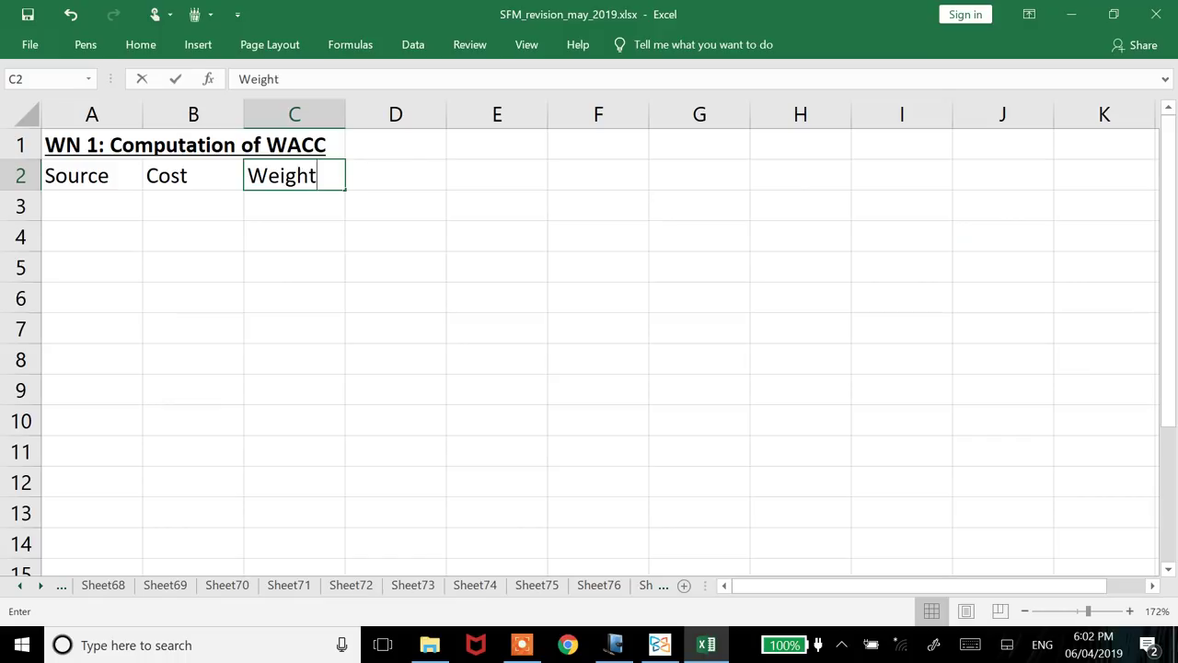
key("Tab")
type("Product")
key("Return")
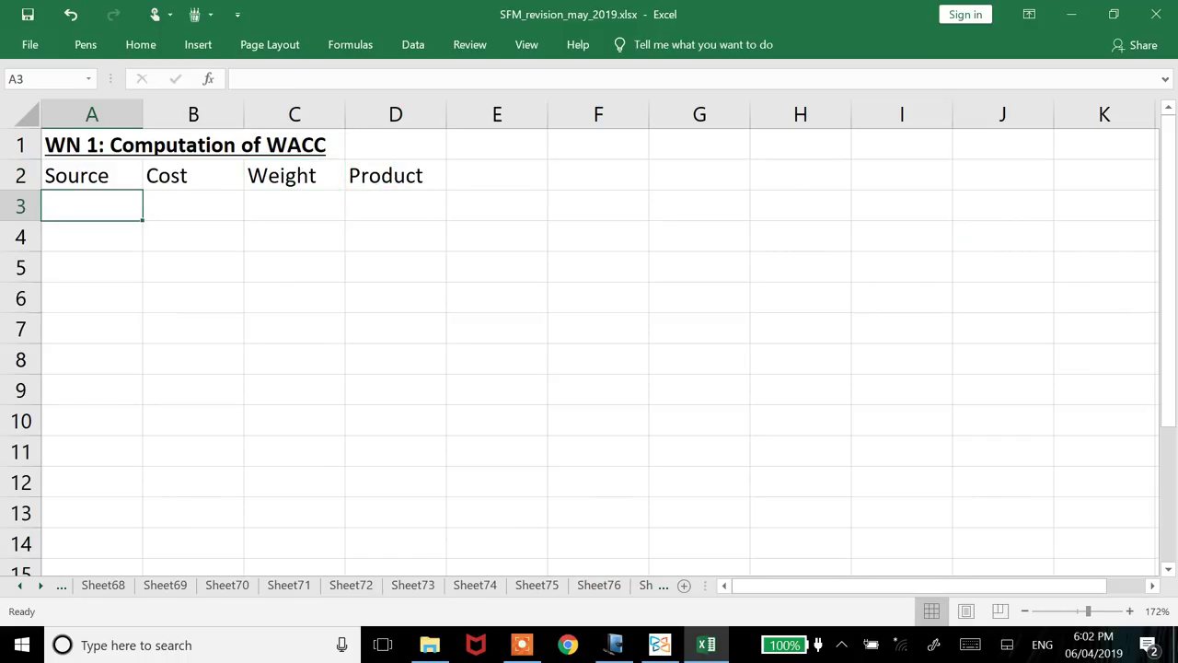
Add the row labels Debt in A3 and Equity in A4.
type("Debt")
key("Return")
type("Equity")
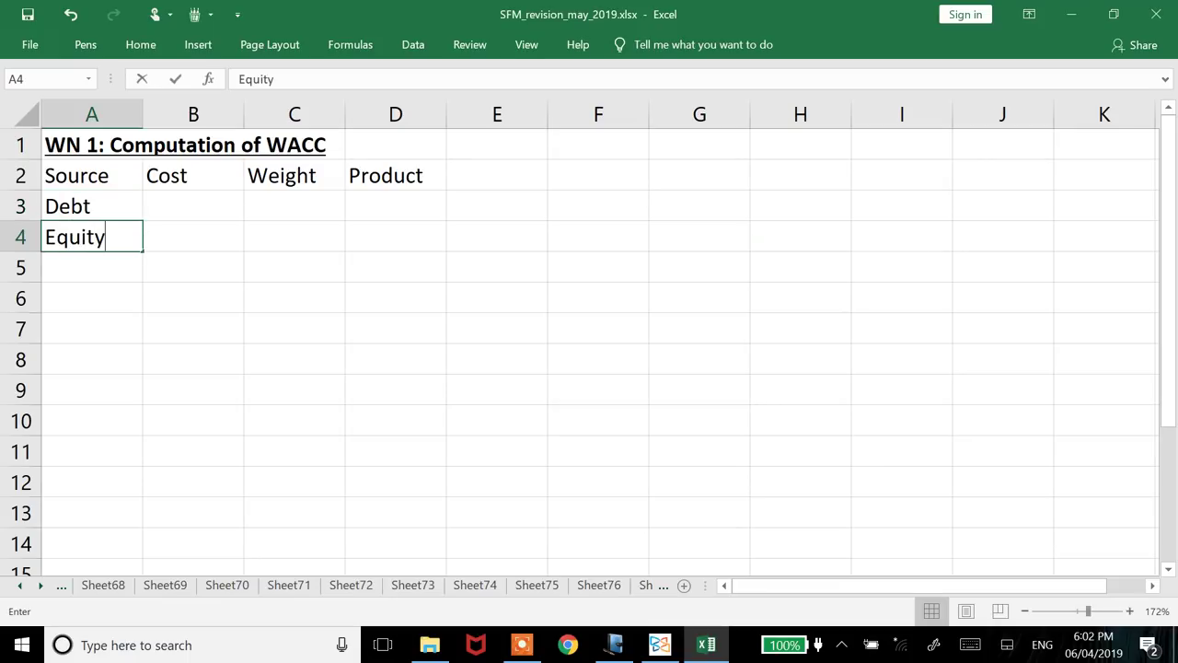
key("Return")
left_click(193, 236)
In Xodo, circle question 7's 200 Crore net worth and 400 Crore debt, and underline the unrecorded 100 Crore patent value.
key("alt+Tab")
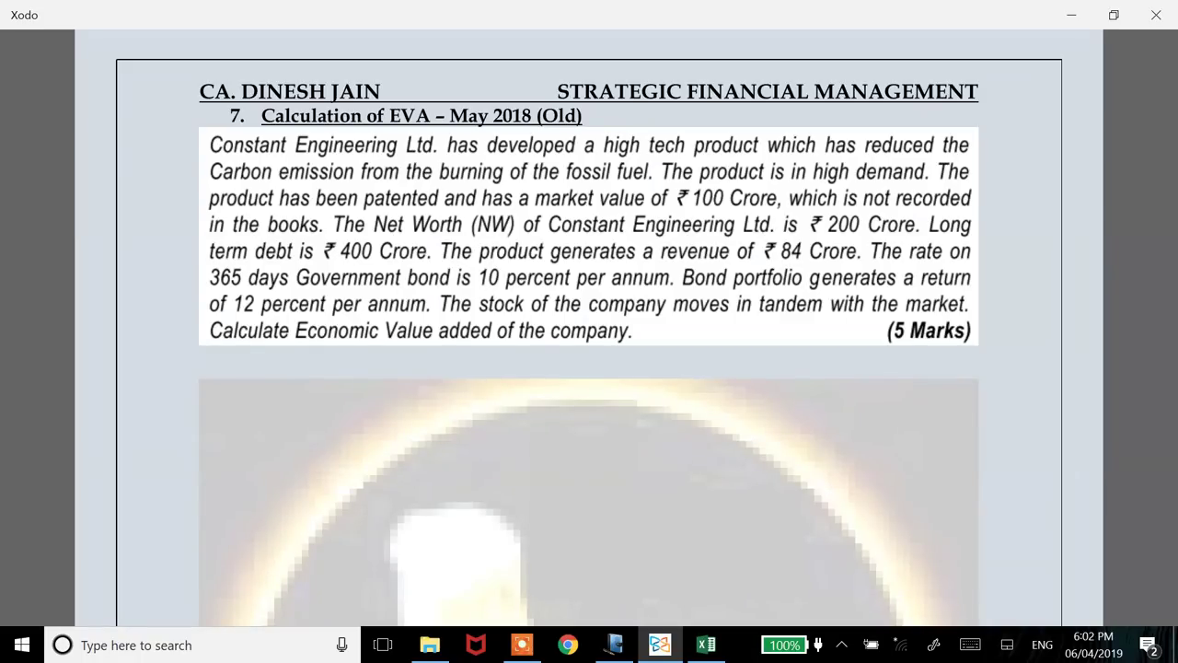
mouse_move(889, 203)
left_mouse_down()
mouse_move(829, 231)
mouse_move(915, 217)
left_mouse_up()
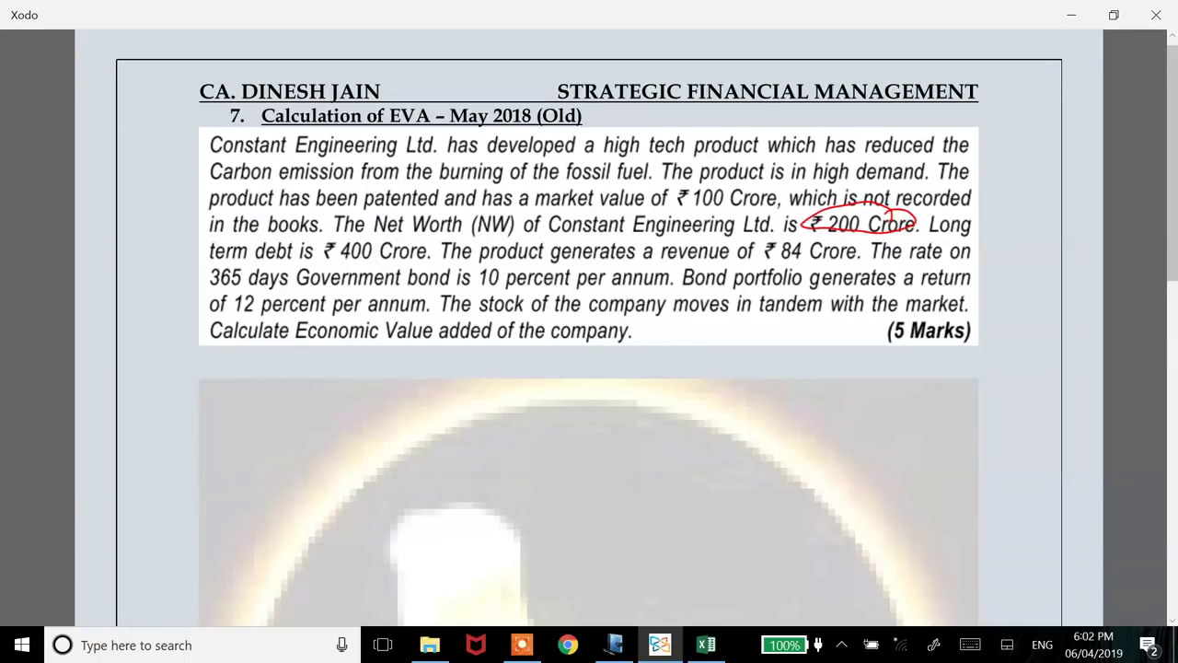
mouse_move(411, 238)
left_mouse_down()
mouse_move(341, 269)
mouse_move(404, 236)
left_mouse_up()
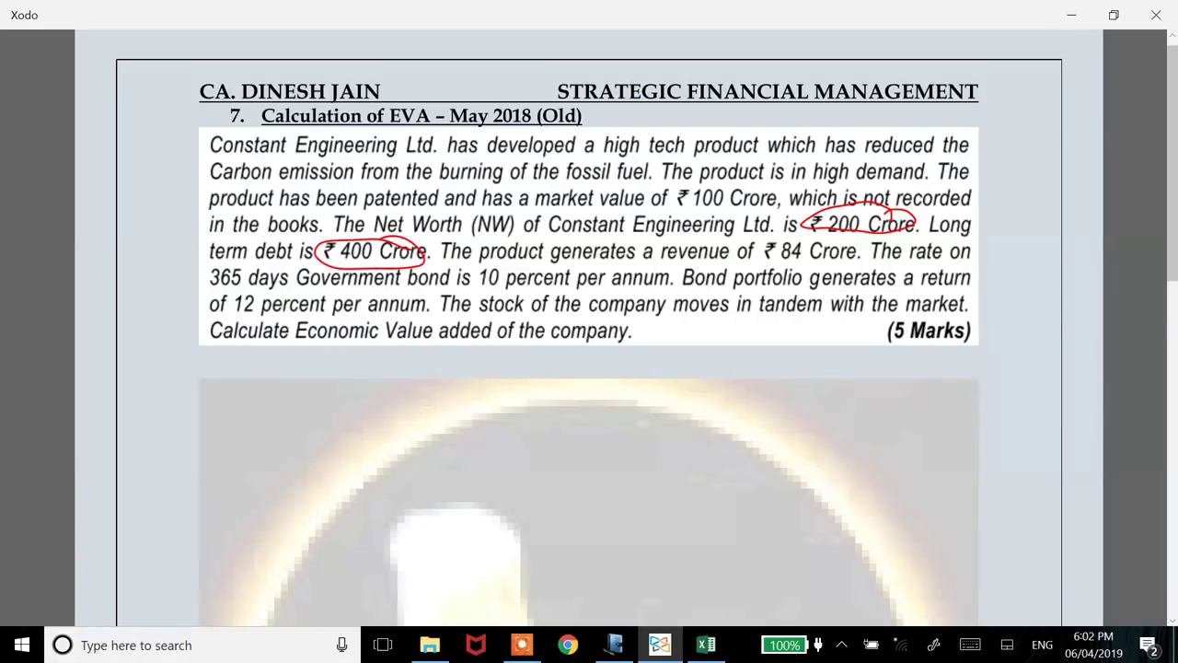
left_click_drag(315, 206, 944, 203)
left_click_drag(199, 237, 324, 228)
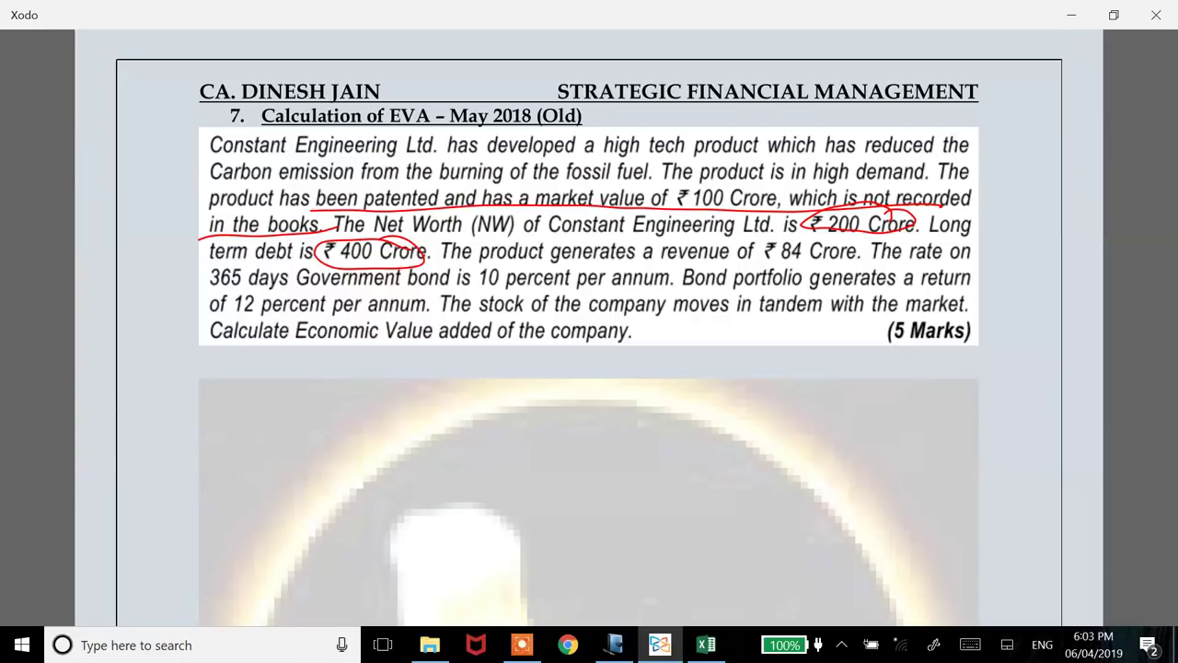
In Excel, enter 400 for Debt in B3 and 300 for Equity in B4.
key("alt+Tab")
left_click(193, 206)
key("F2")
type("400")
key("Return")
type("300")
key("Return")
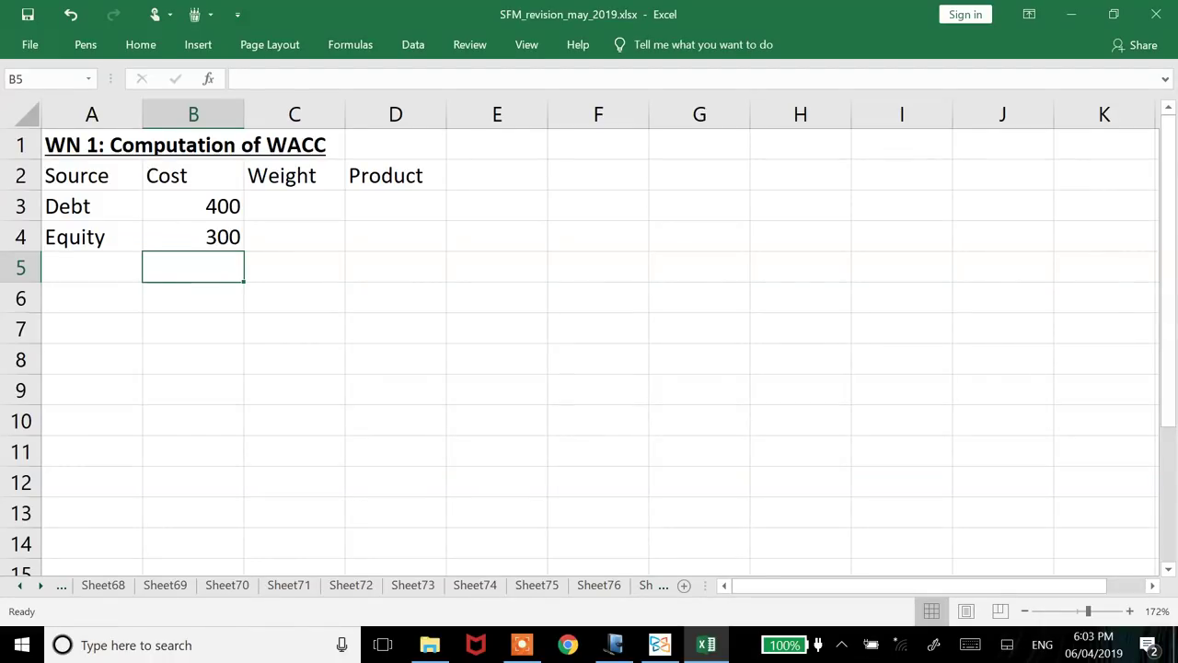
In Xodo, cross out "Bond" before "portfolio" in question 7 and handwrite "market" above it.
key("alt+Tab")
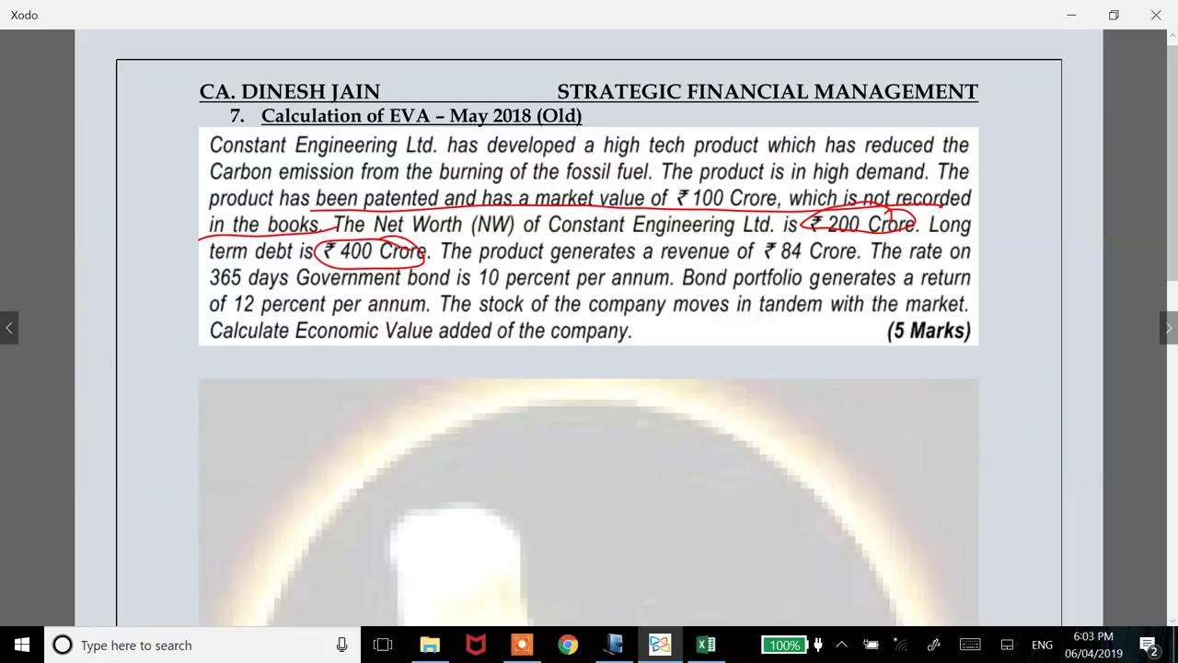
mouse_move(683, 267)
left_mouse_down()
mouse_move(722, 289)
mouse_move(683, 296)
mouse_move(708, 258)
mouse_move(746, 267)
mouse_move(771, 251)
left_mouse_up()
left_click_drag(768, 276, 786, 258)
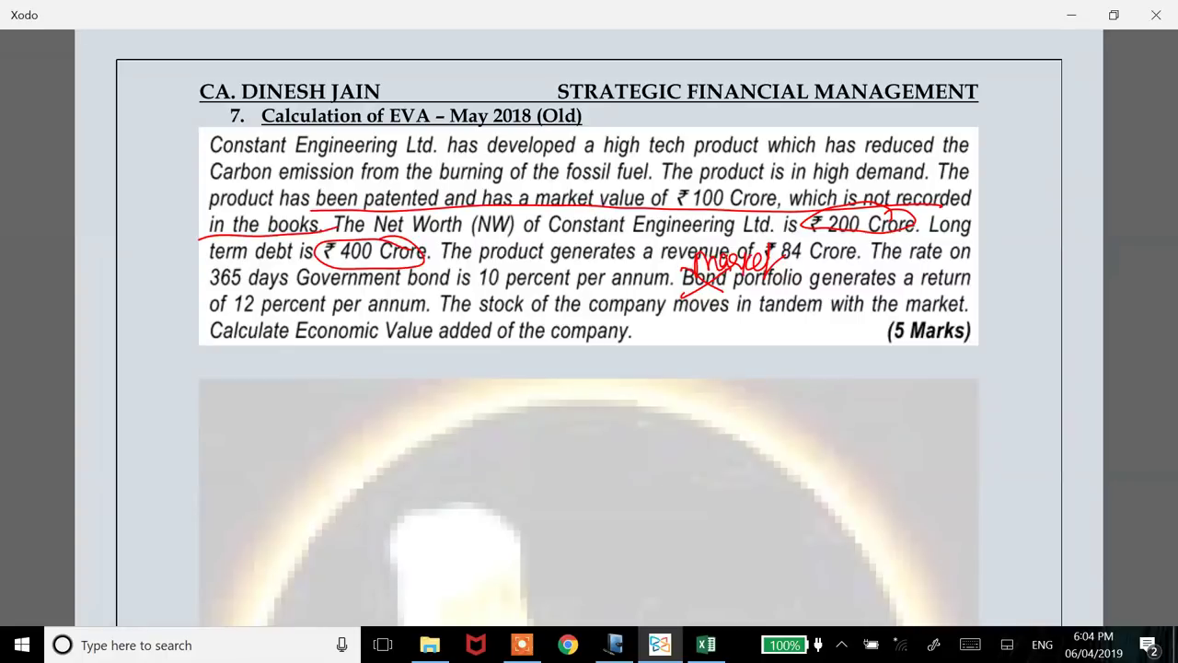
In Excel, enter 10% in C3 of the Debt row.
key("alt+Tab")
key("Right")
key("Up")
key("Up")
type("1")
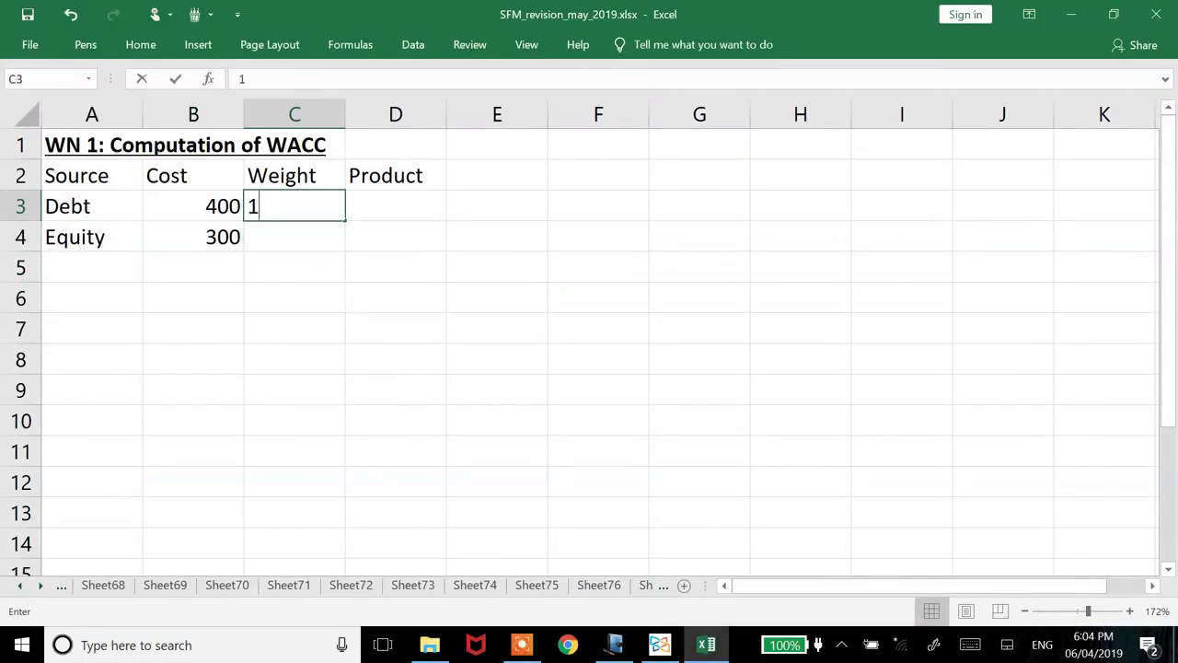
type("0%")
key("Return")
In Xodo, underline question 7's statement that the company's stock moves in tandem with the market.
key("alt+Tab")
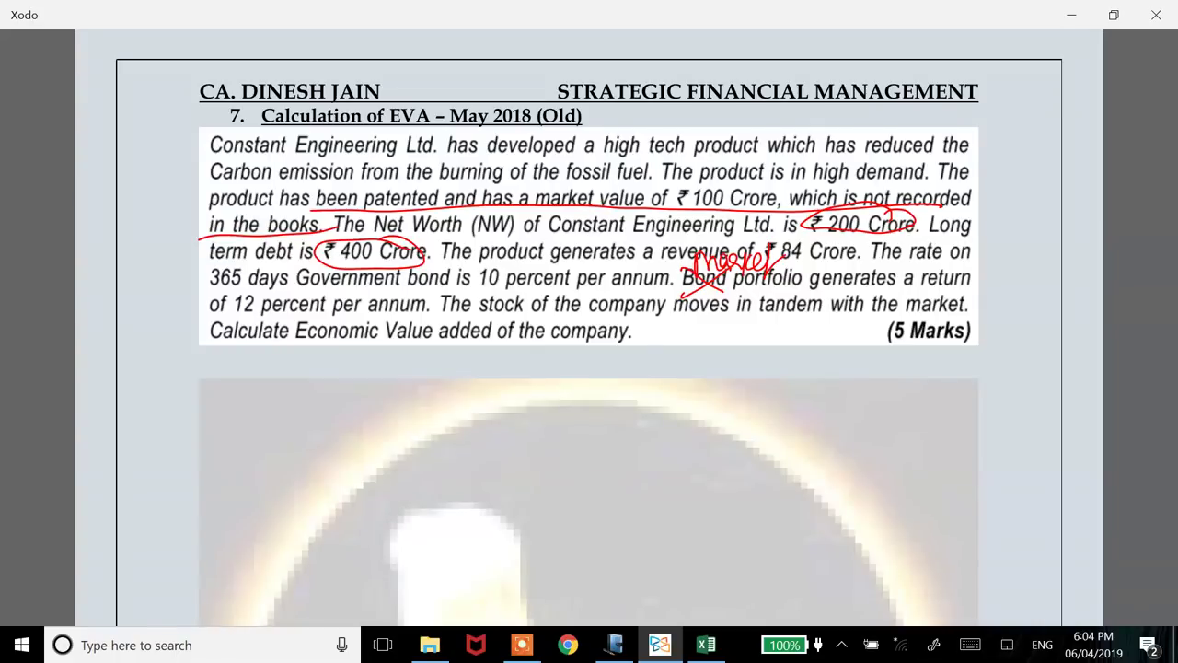
left_click_drag(527, 329, 962, 315)
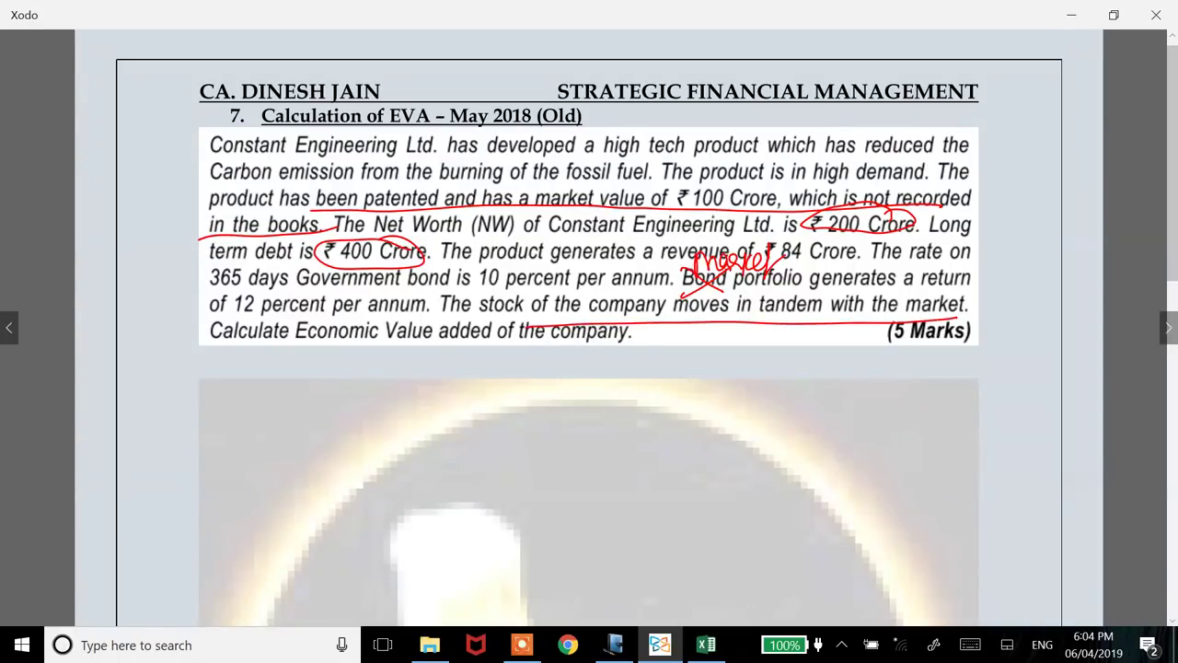
Switch back to Excel and enter 12% in C4 of the Equity row.
key("alt+Tab")
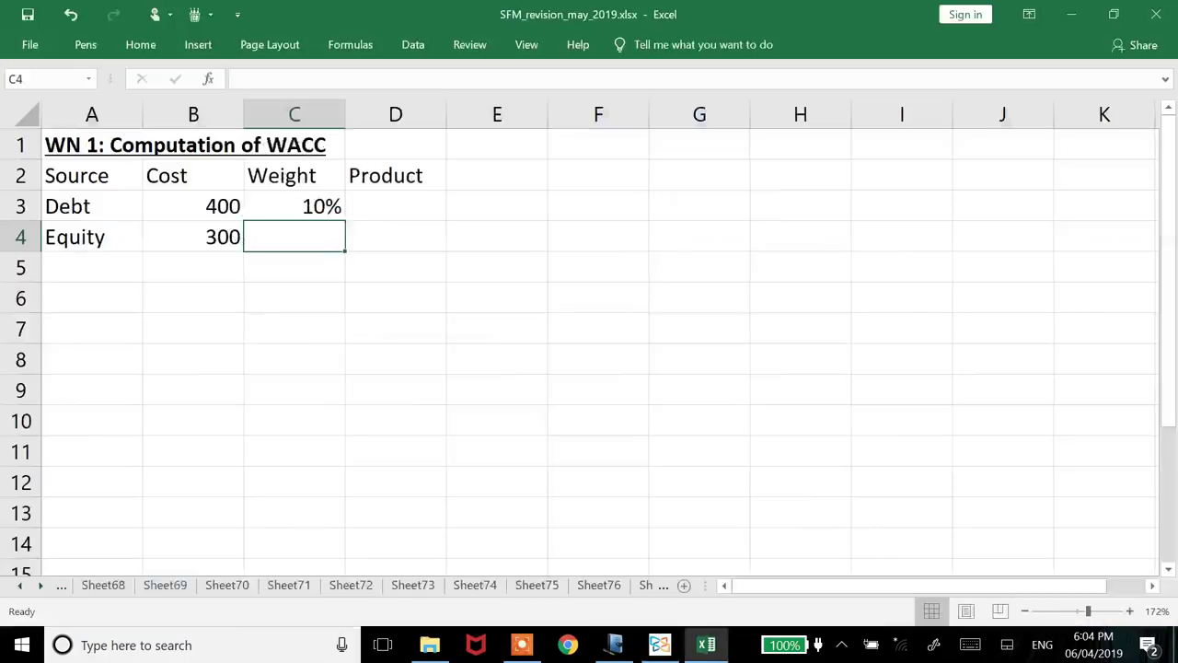
type("12%")
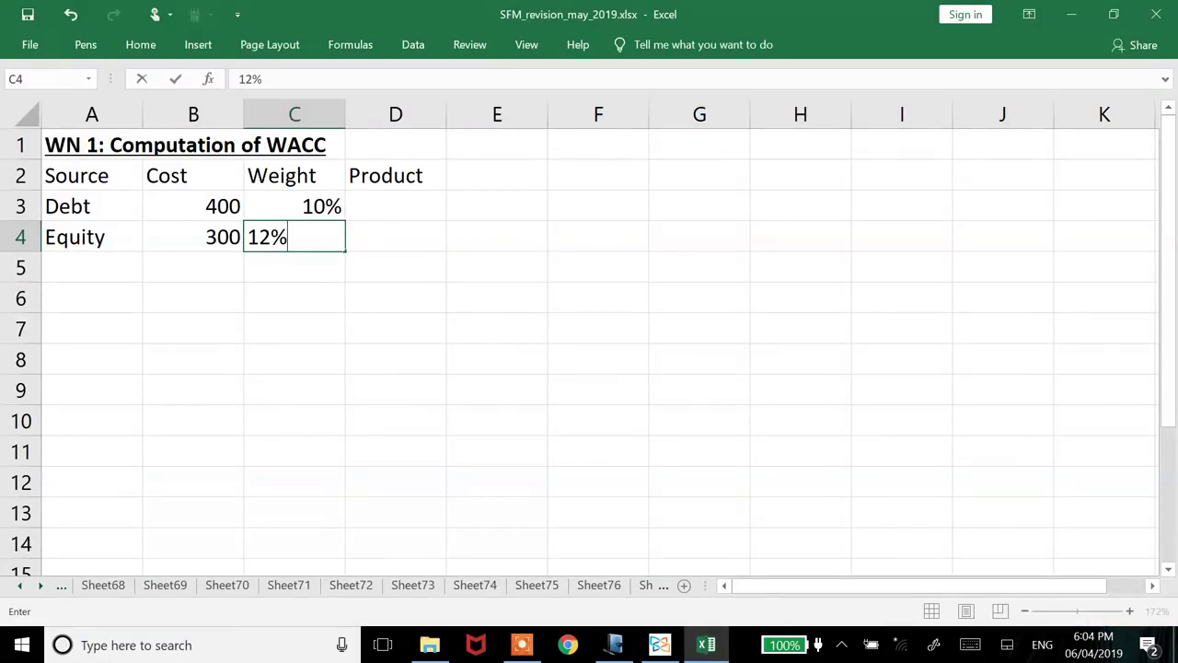
key("Return")
key("Right")
key("Up")
key("Up")
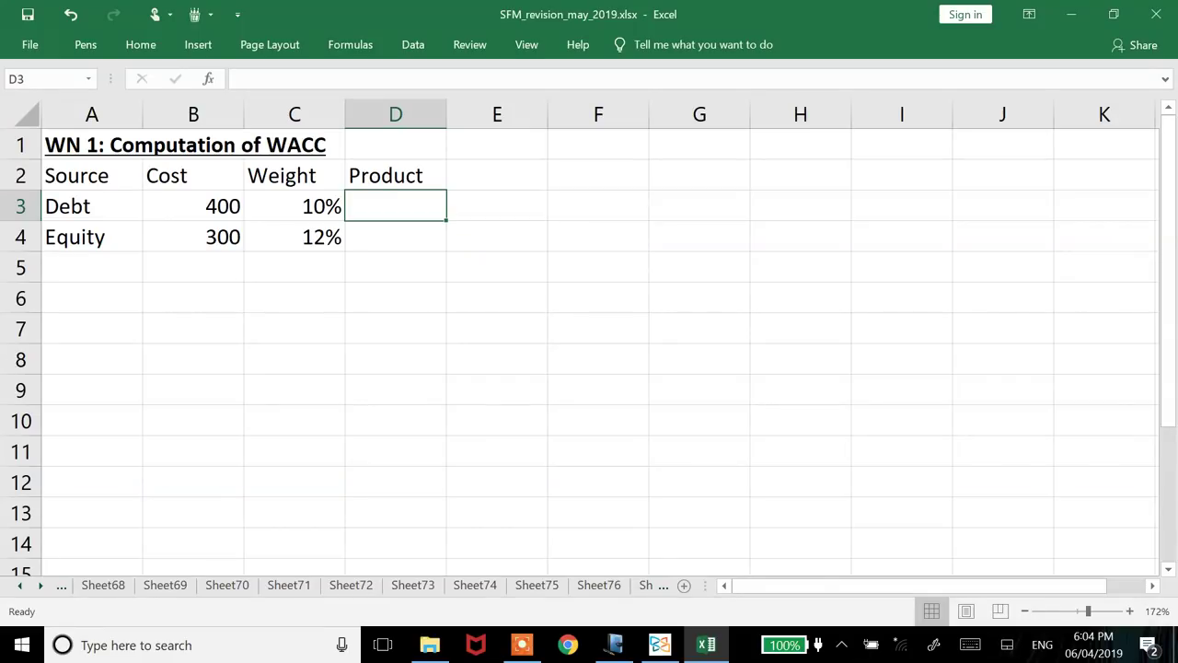
type("=")
key("Left")
key("Left")
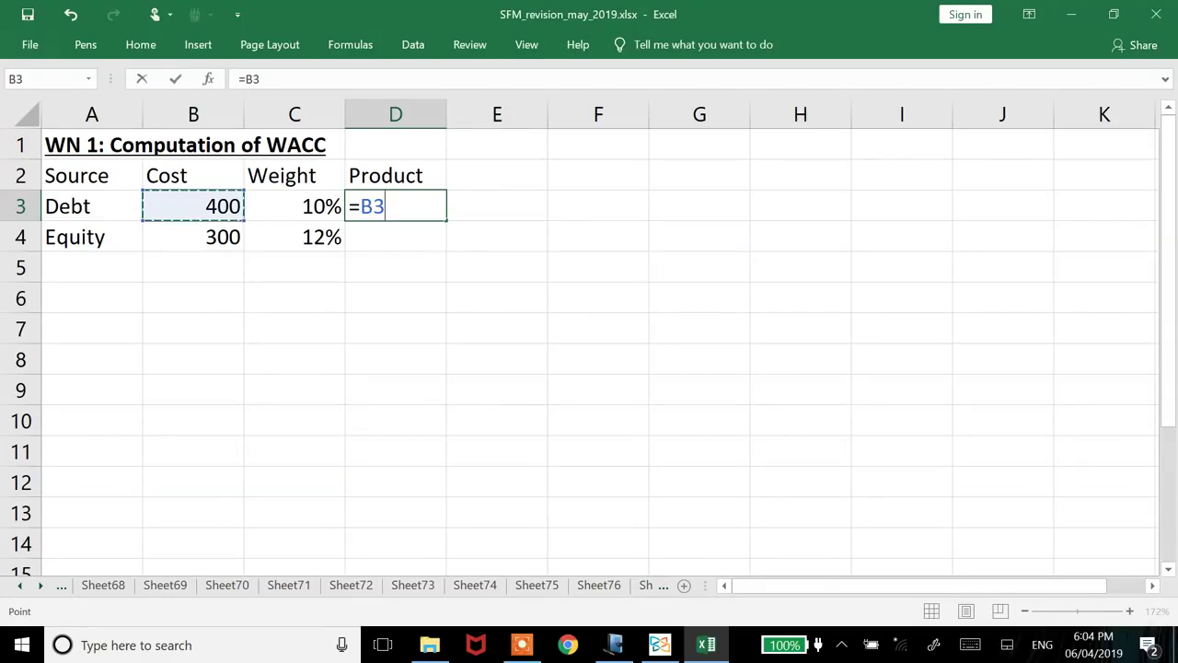
key("Escape")
Move the Debt and Equity amounts from B3:B4 to D3:D4 to free the Cost column.
key("Left")
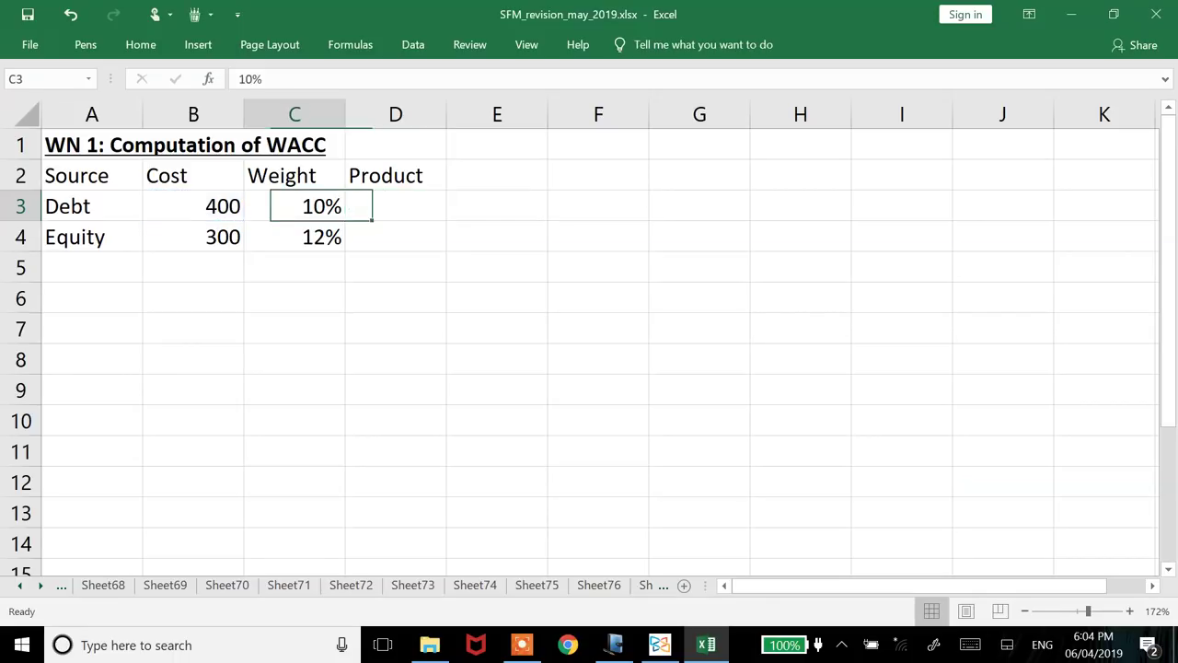
key("Left")
key("shift+Down")
key("ctrl+x")
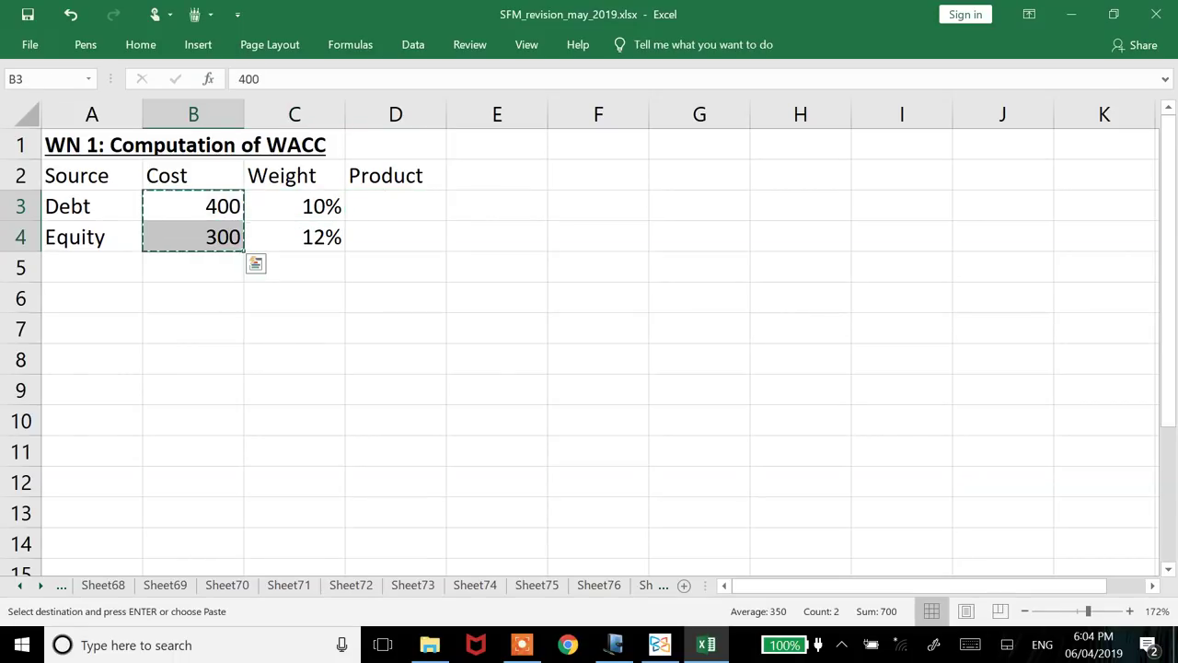
key("Right")
key("Right")
key("Return")
Move the 10% and 12% rates from C3:C4 into the Cost column at B3:B4.
key("Left")
key("shift+Down")
key("ctrl+x")
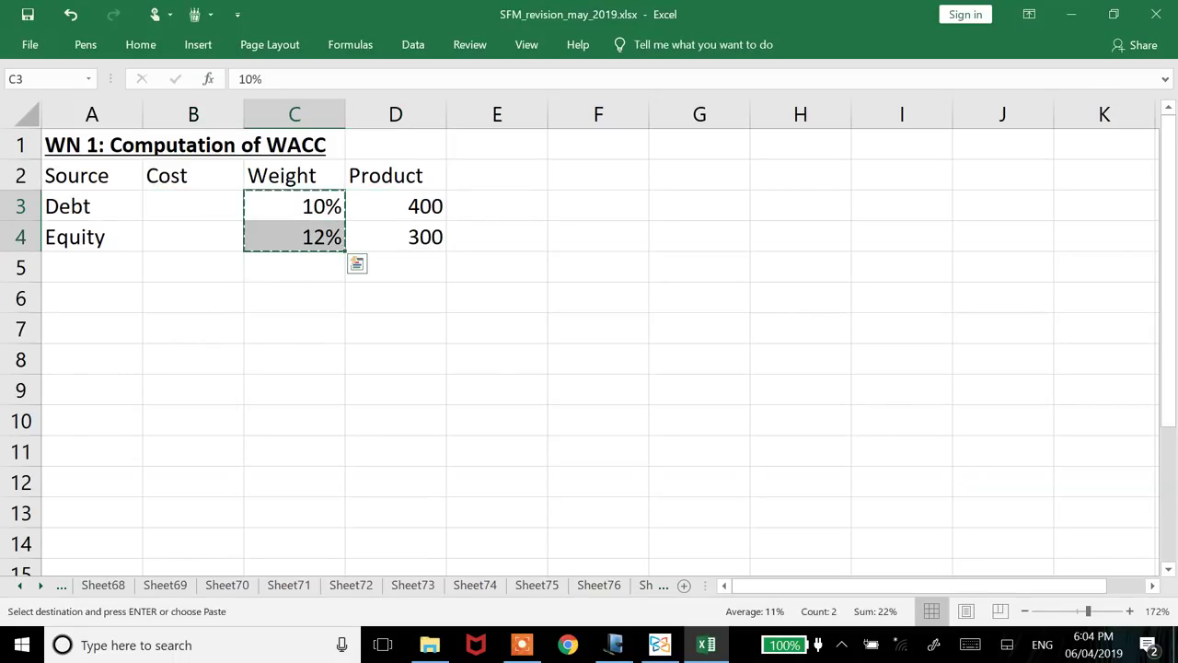
key("Left")
key("Return")
Move the amounts 400 and 300 from D3:D4 into the Weight column at C3:C4.
key("Right")
key("Right")
key("shift+Down")
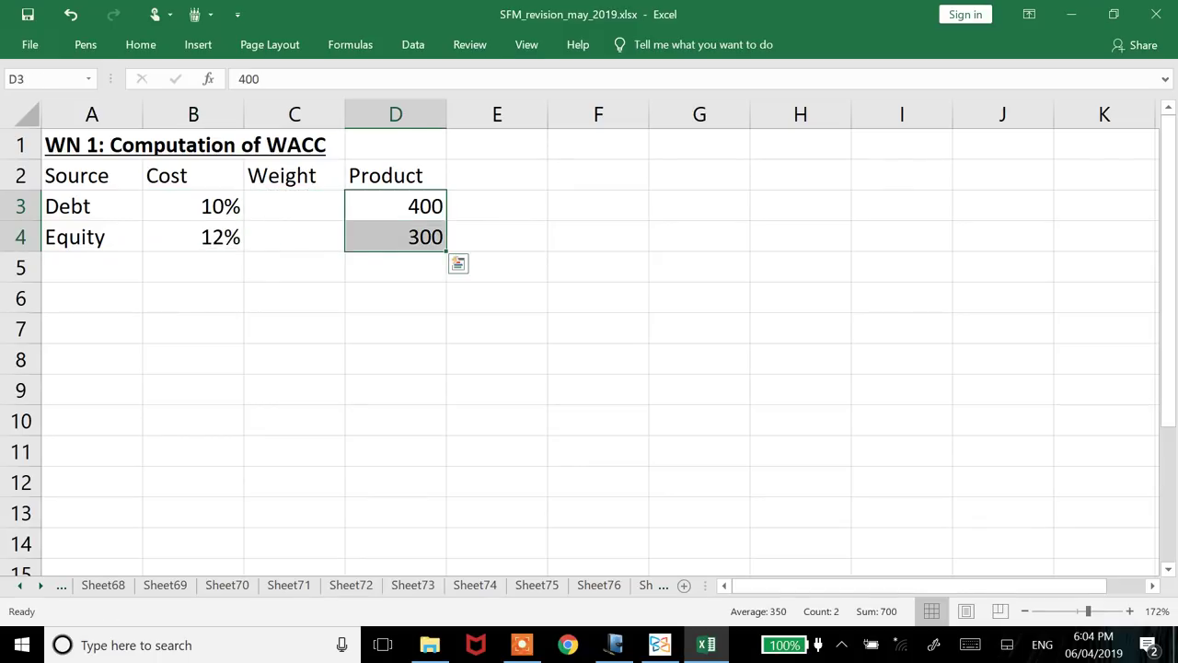
key("ctrl+x")
key("Left")
key("Return")
Calculate the Debt product in D3 as cost times weight and fill the formula down to Equity in D4.
key("Right")
type("=")
key("Left")
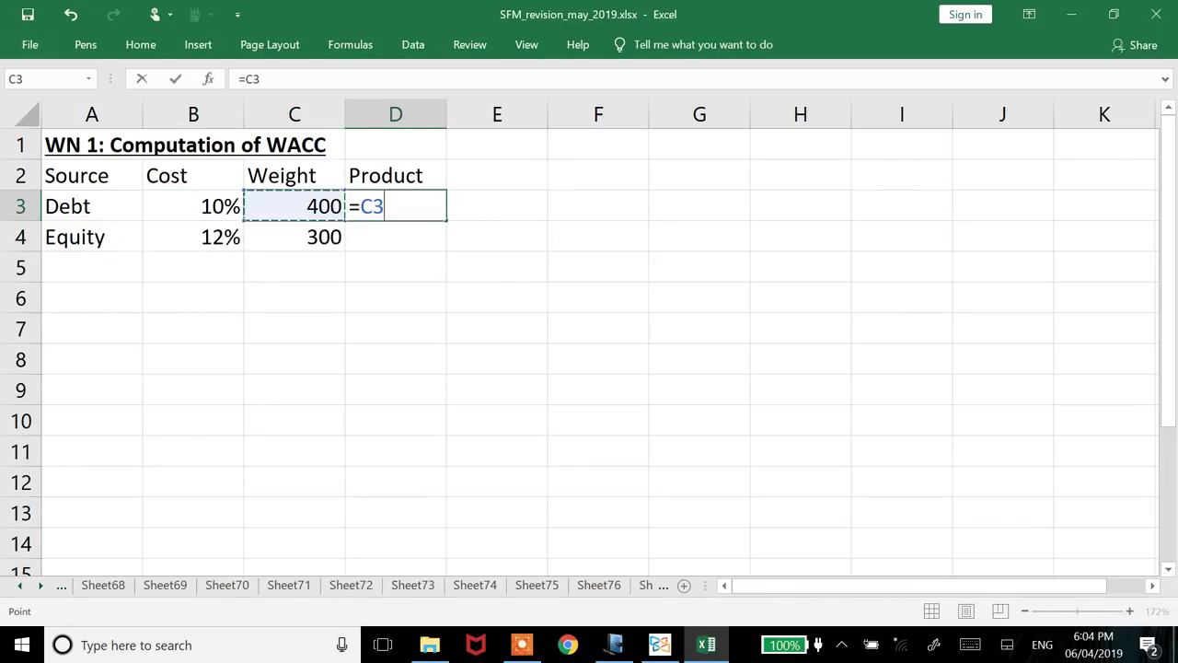
key("Left")
type("*")
key("Left")
key("Return")
key("ctrl+d")
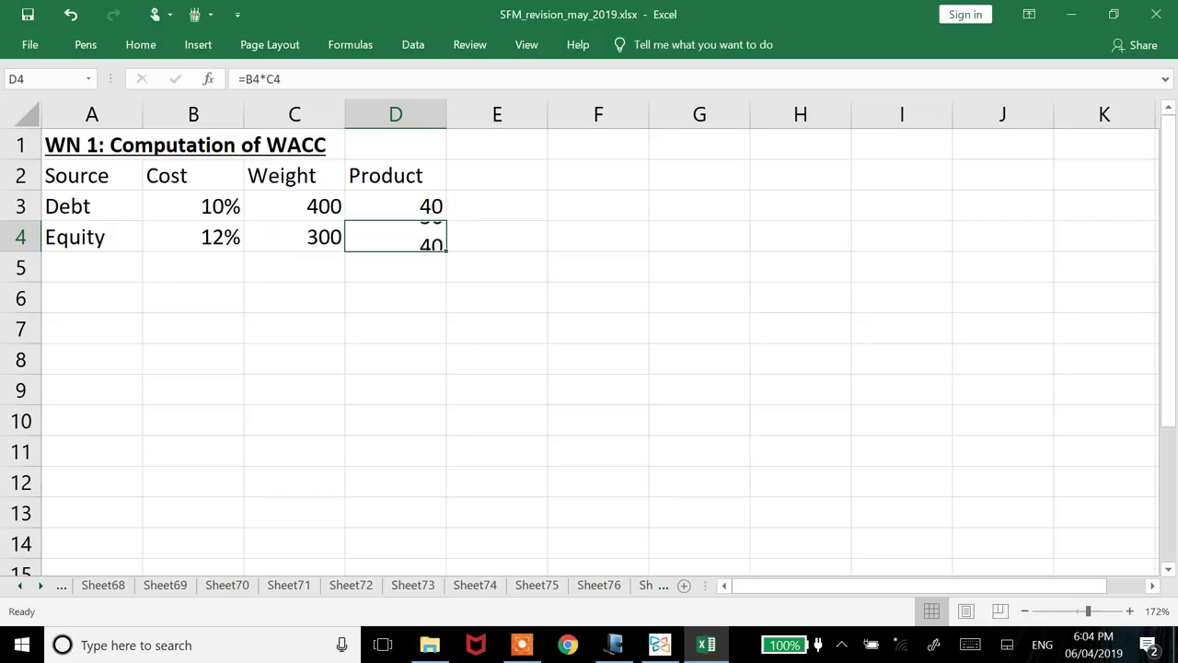
Total the products in D5 with =SUM(D3:D4) and copy the total formula to the Weight column in C5.
key("Return")
type("=sum(")
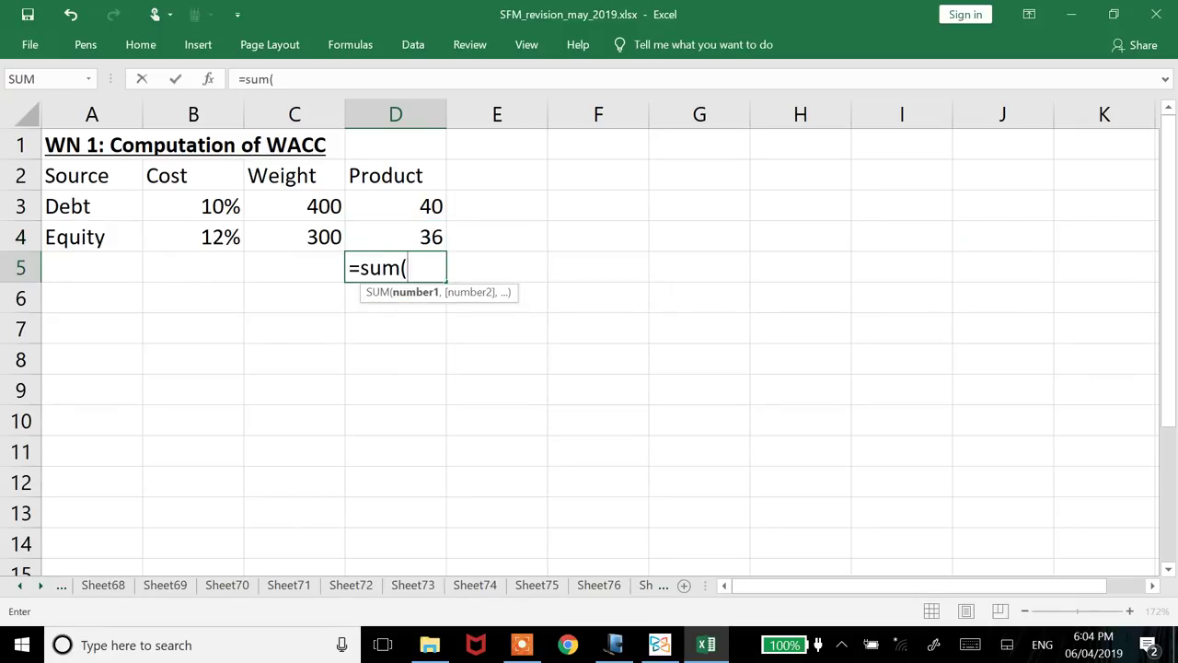
key("Up")
key("shift+Up")
type(")")
key("ctrl+Return")
key("ctrl+c")
key("Left")
key("Return")
Label A5 WACC and compute it in B5 with =ROUND(D5/C5*100,4).
key("Left")
key("Left")
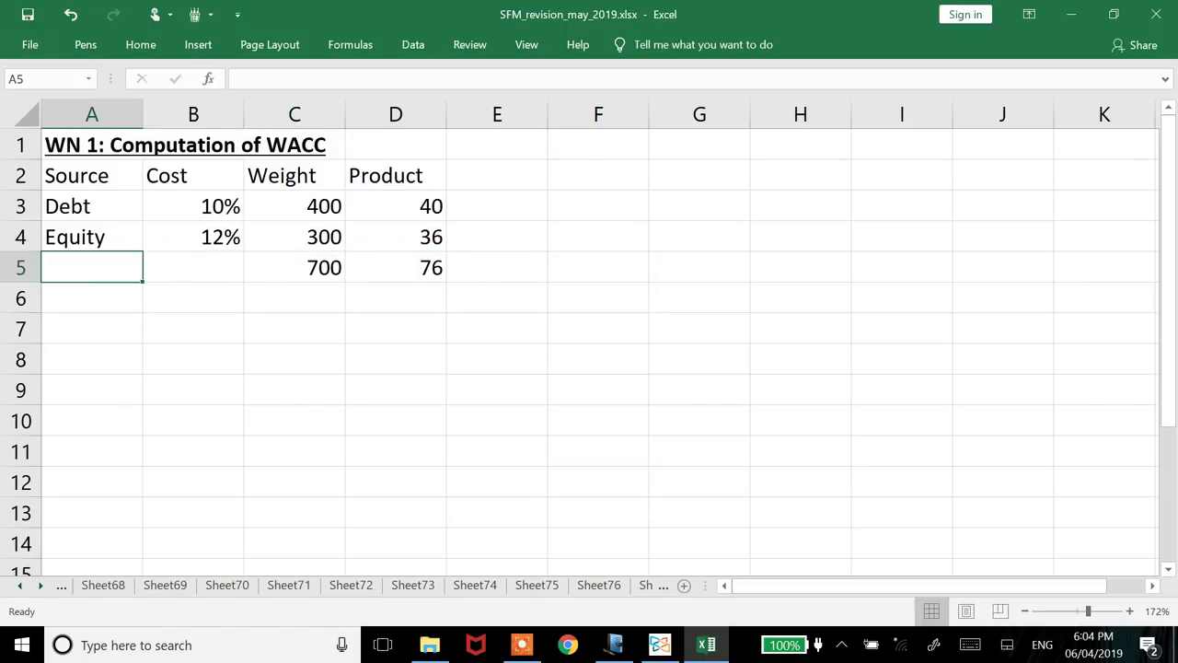
type("EA")
key("BackSpace")
key("BackSpace")
type("WACC")
key("Tab")
type("=round(")
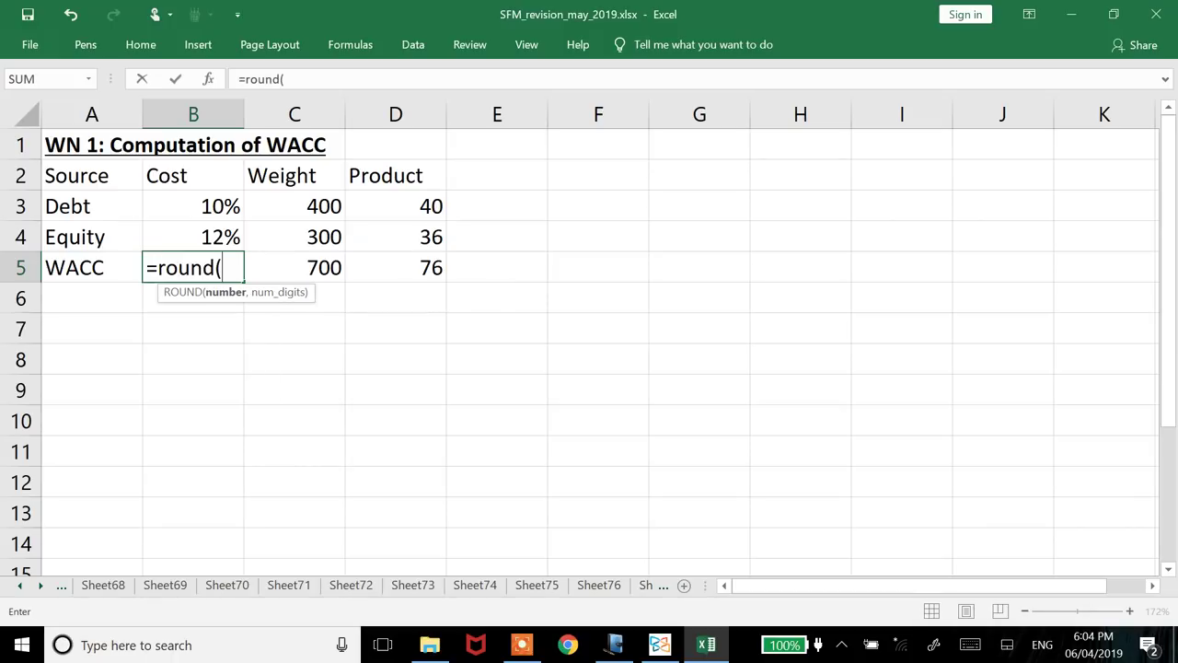
key("Right")
key("Right")
type("/")
key("Right")
type("*100,4")
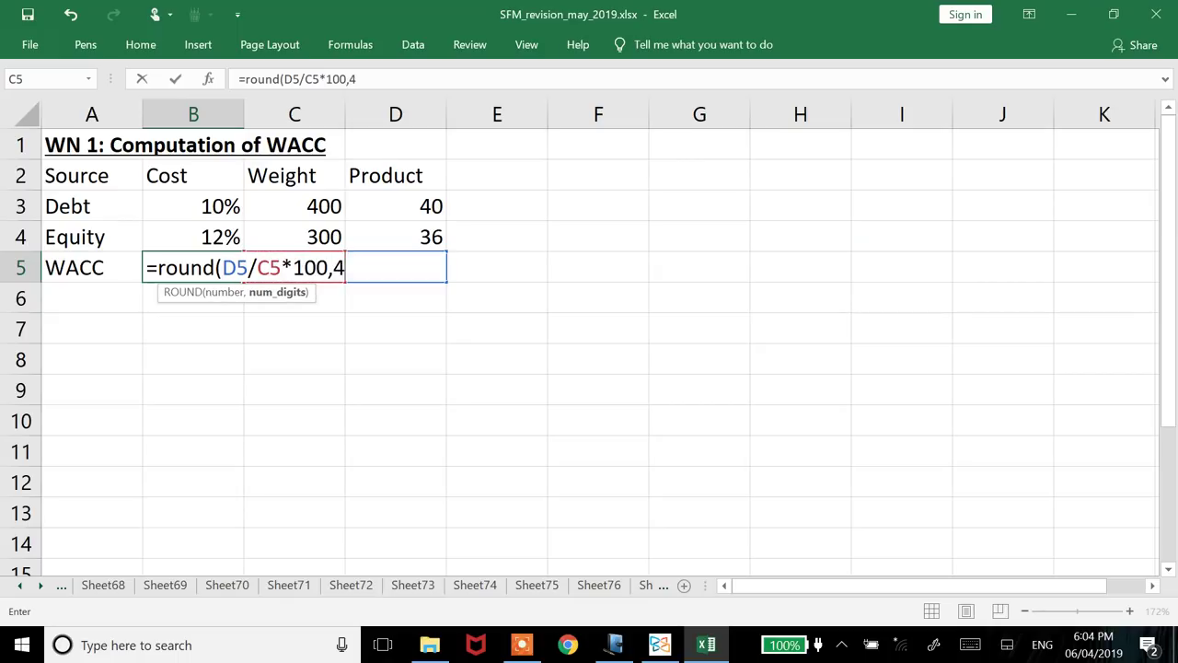
key("Return")
left_click(193, 266)
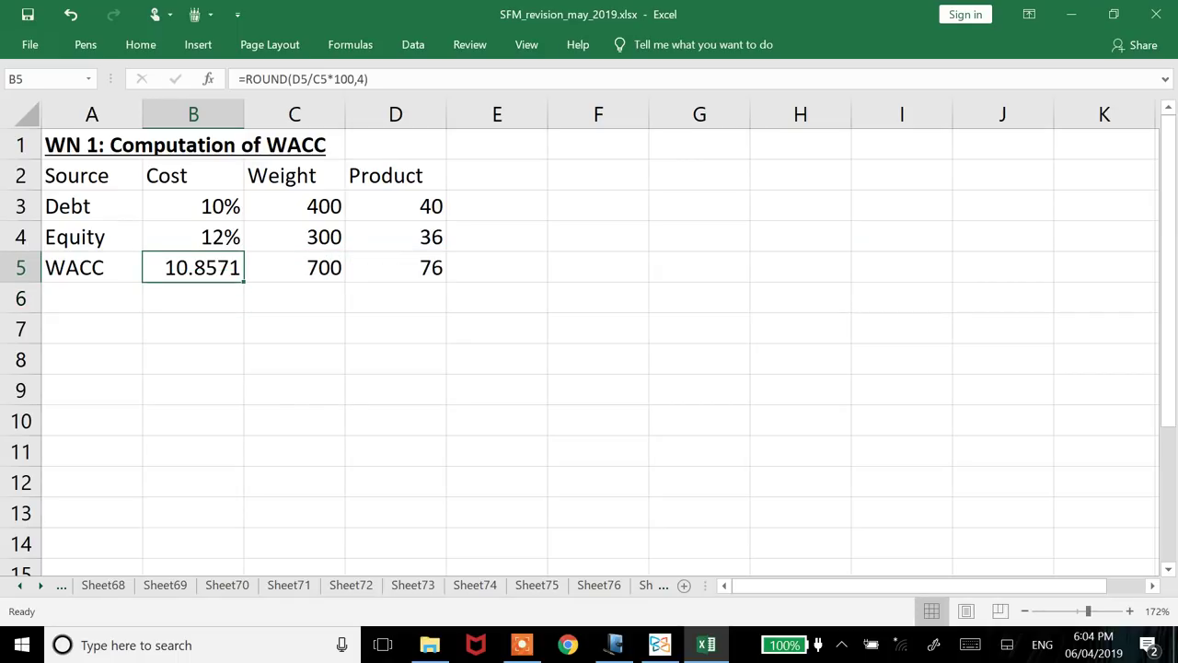
Make the product total in D5 bold.
key("Right")
key("Right")
key("ctrl+b")
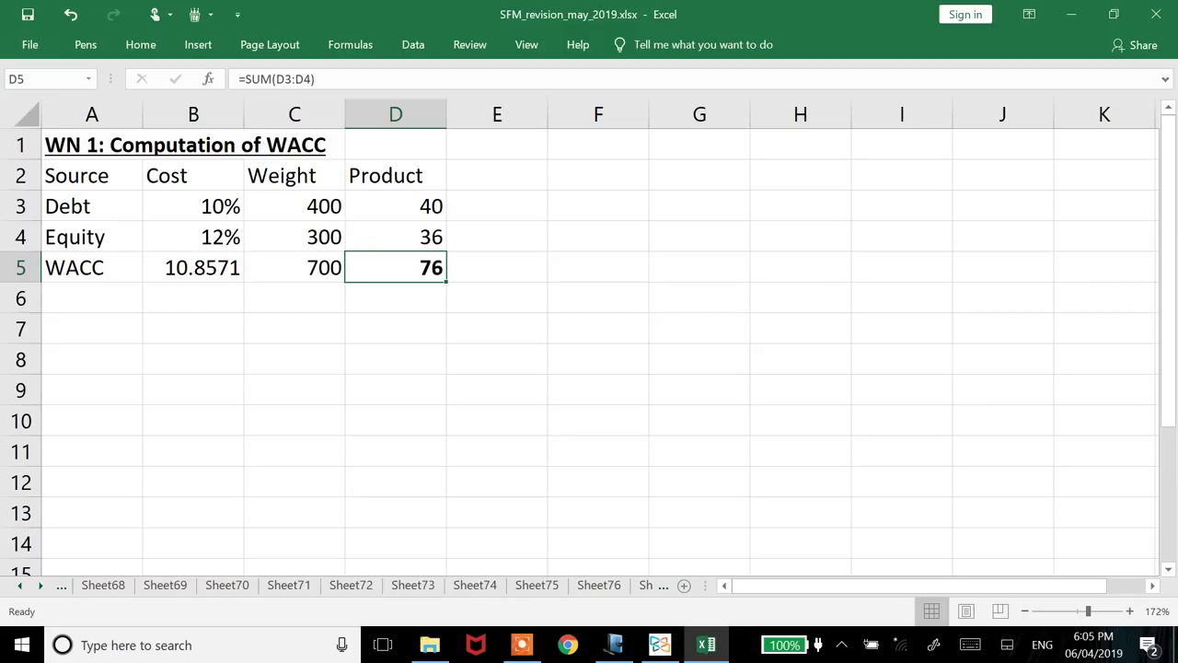
key("ctrl+c")
key("Left")
key("ctrl+v")
key("shift+Left")
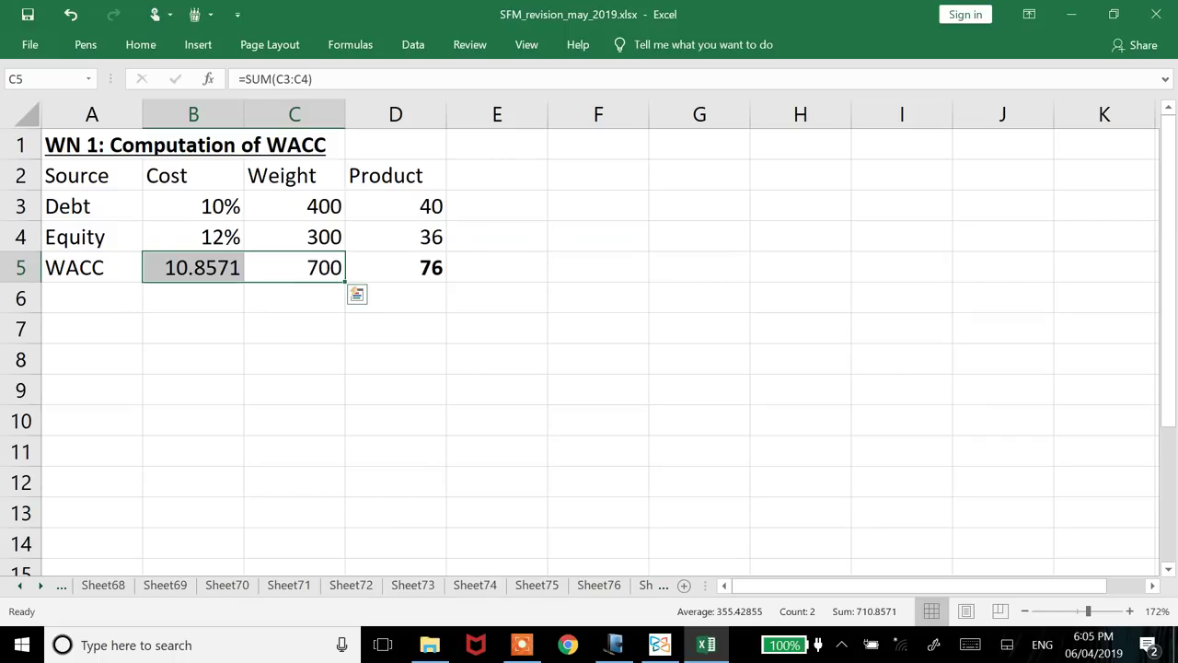
key("Right")
key("Right")
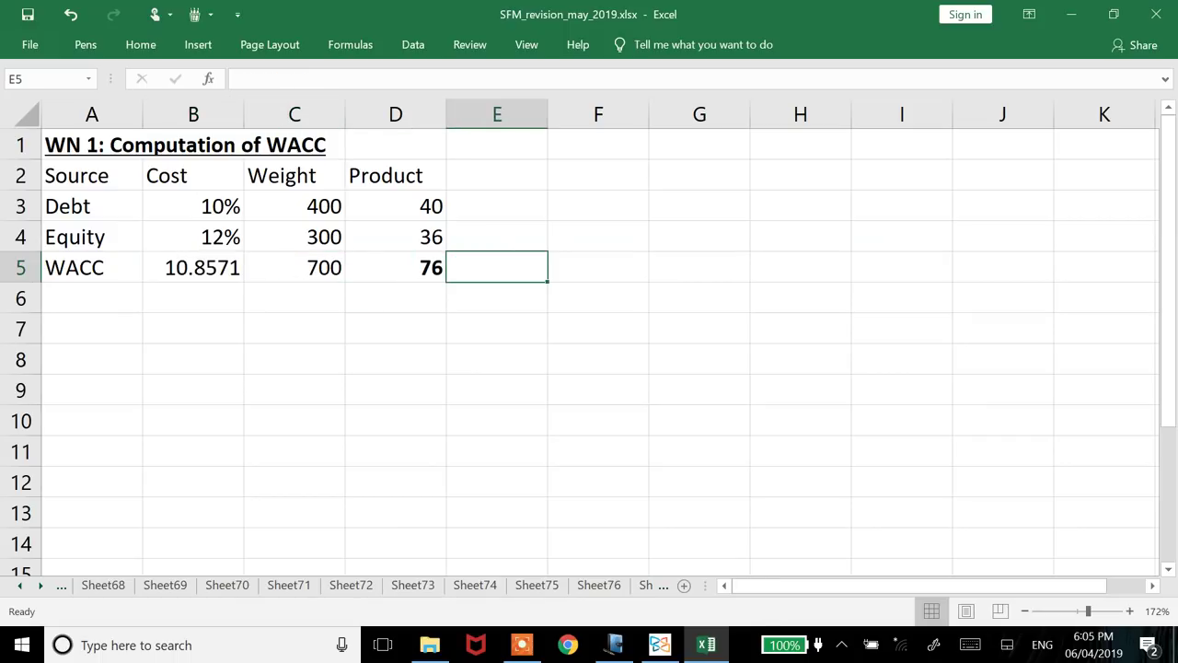
key("Left")
key("ctrl+shift+Up")
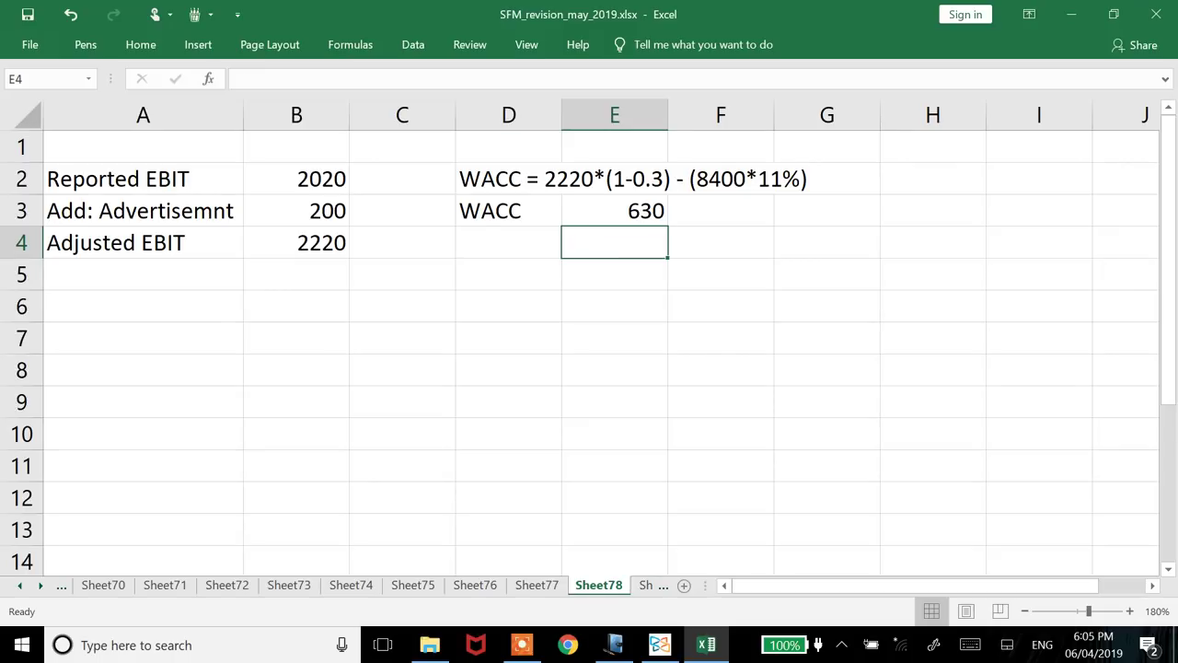
Review the earlier EBIT and EVA workings on Sheet78 and Sheet77, including the product total in D5, and return to Sheet79.
left_click(143, 242)
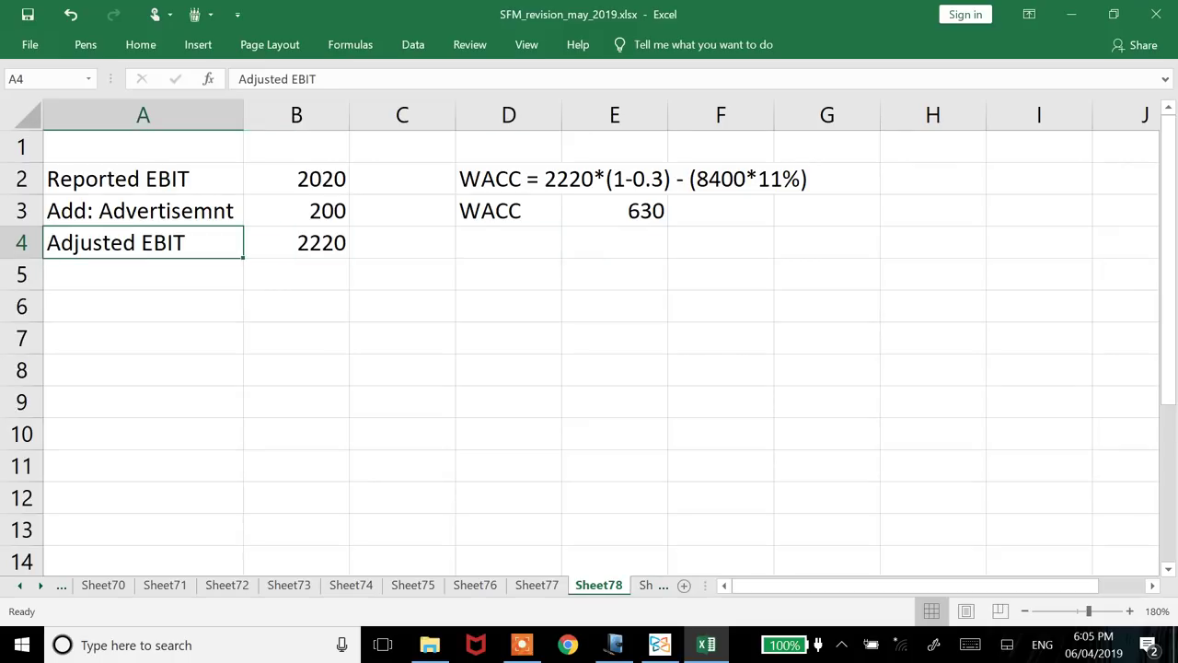
left_click(143, 178)
key("ctrl+Page_Up")
left_click(101, 306)
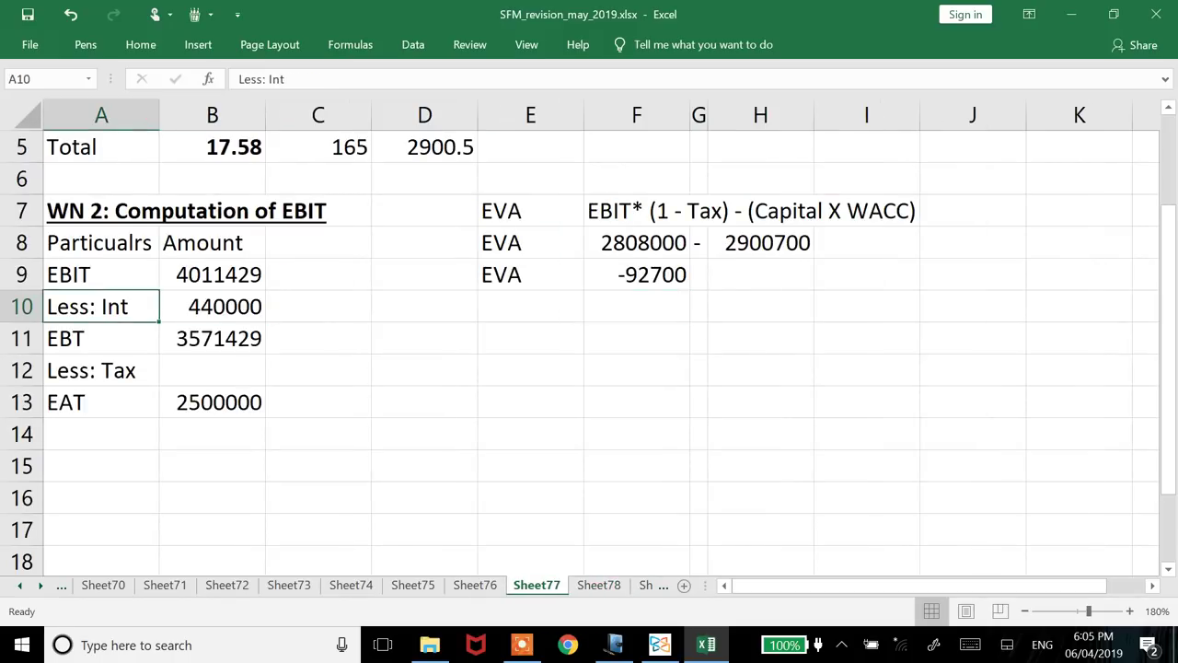
key("Up")
key("Up")
key("Up")
key("Up")
key("Up")
key("Up")
key("Right")
key("Right")
key("Down")
key("Right")
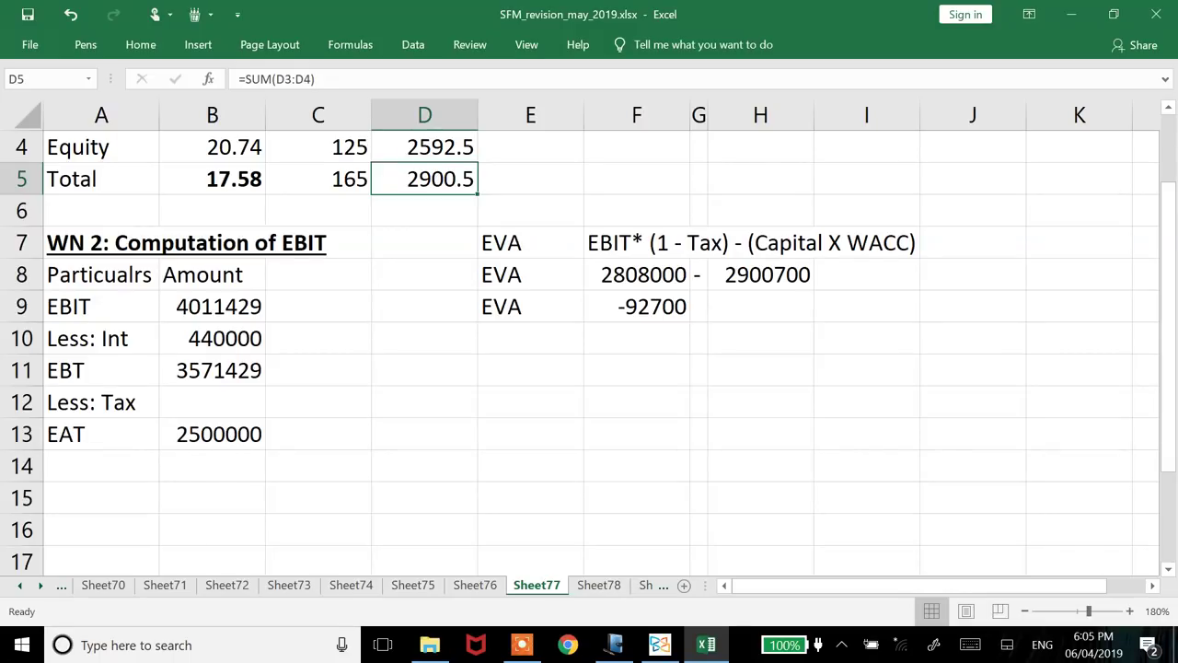
key("ctrl+Page_Down")
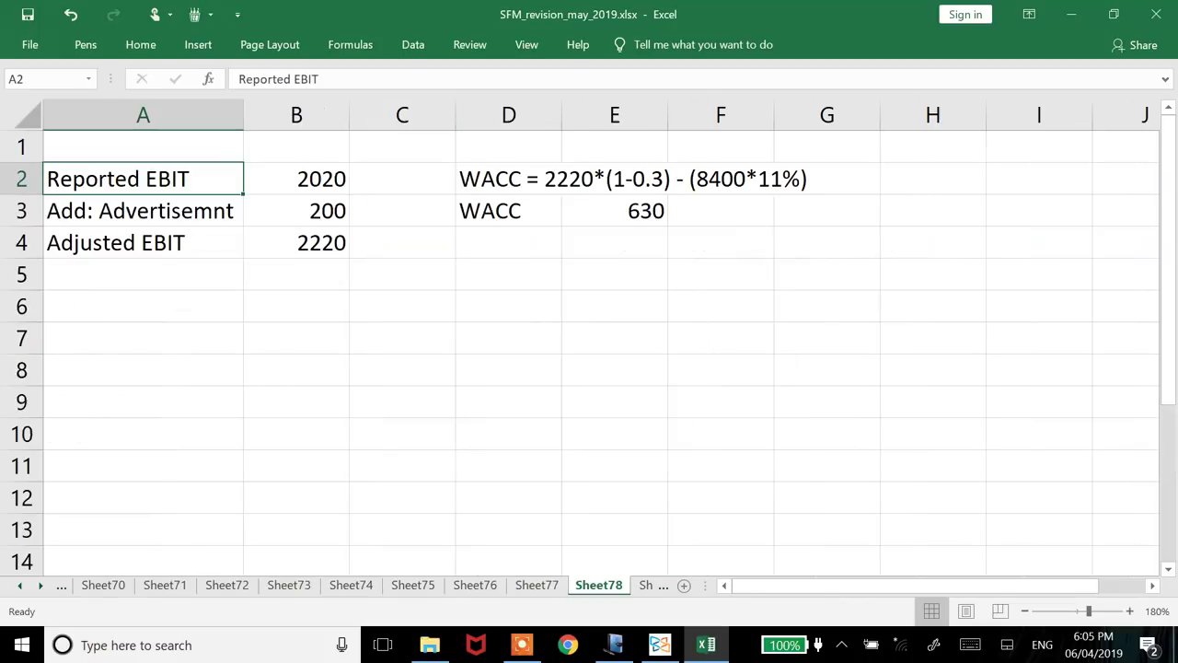
key("ctrl+Page_Down")
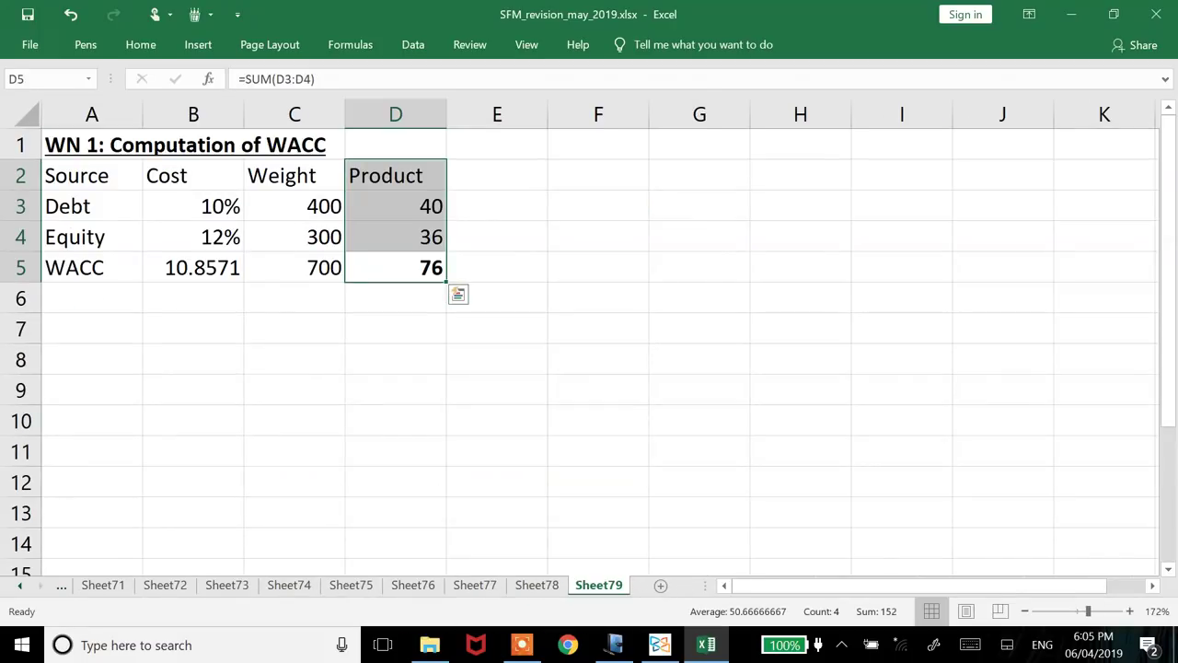
In Xodo, circle the ₹ 84 Crore revenue figure in question 7.
left_click(598, 207)
key("alt+Tab")
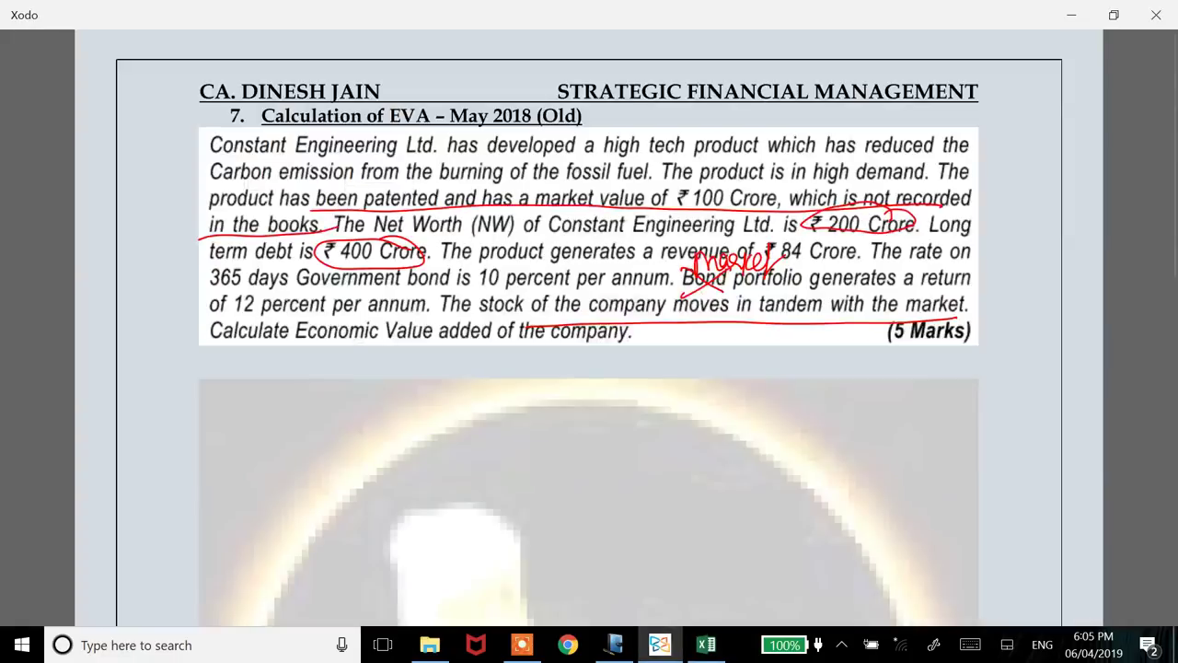
left_click_drag(837, 224, 870, 241)
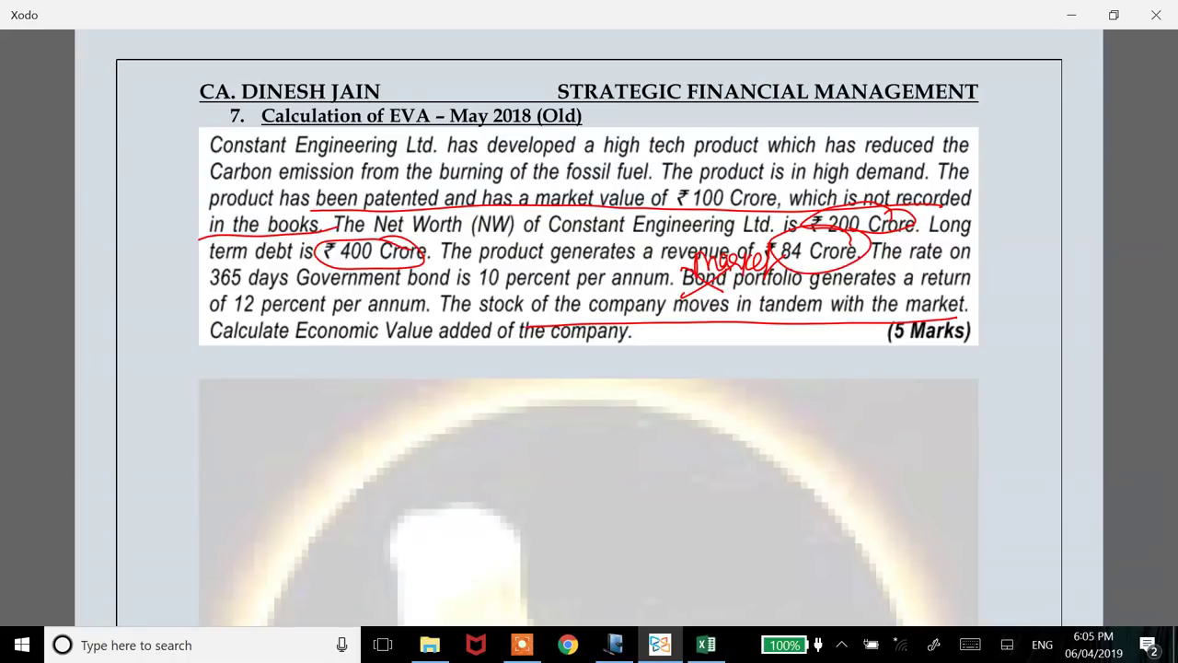
In Excel, label F3 EVA and compute it in G3 with =84-76.
key("alt+Tab")
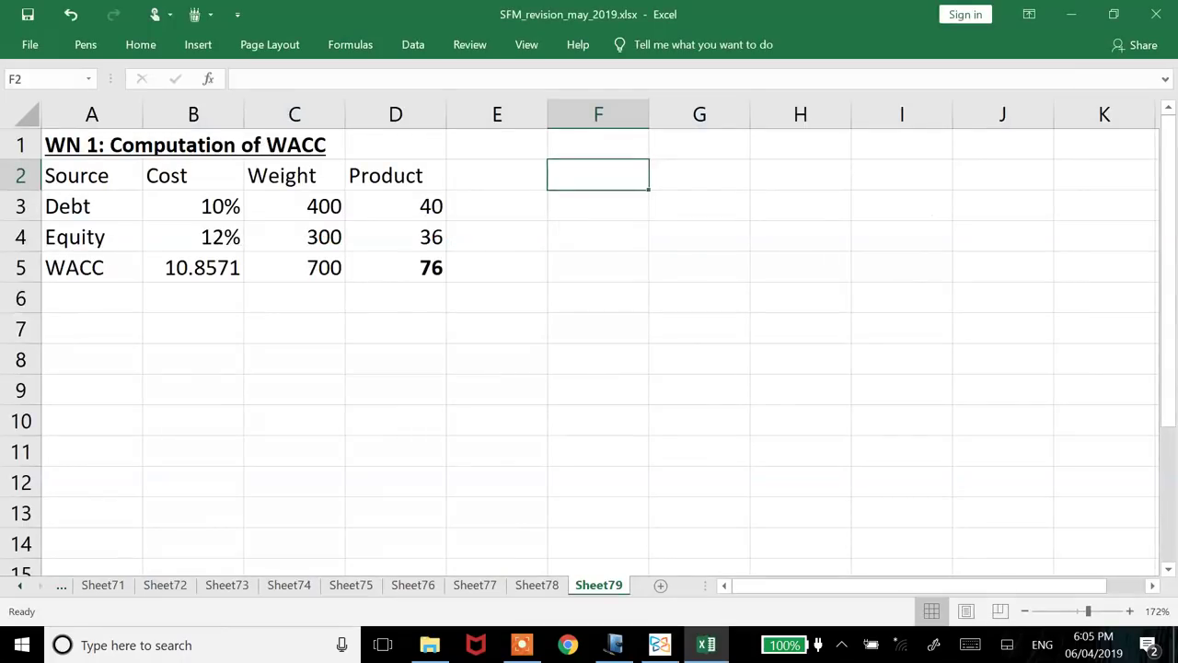
left_click(598, 205)
type("EVA")
key("Tab")
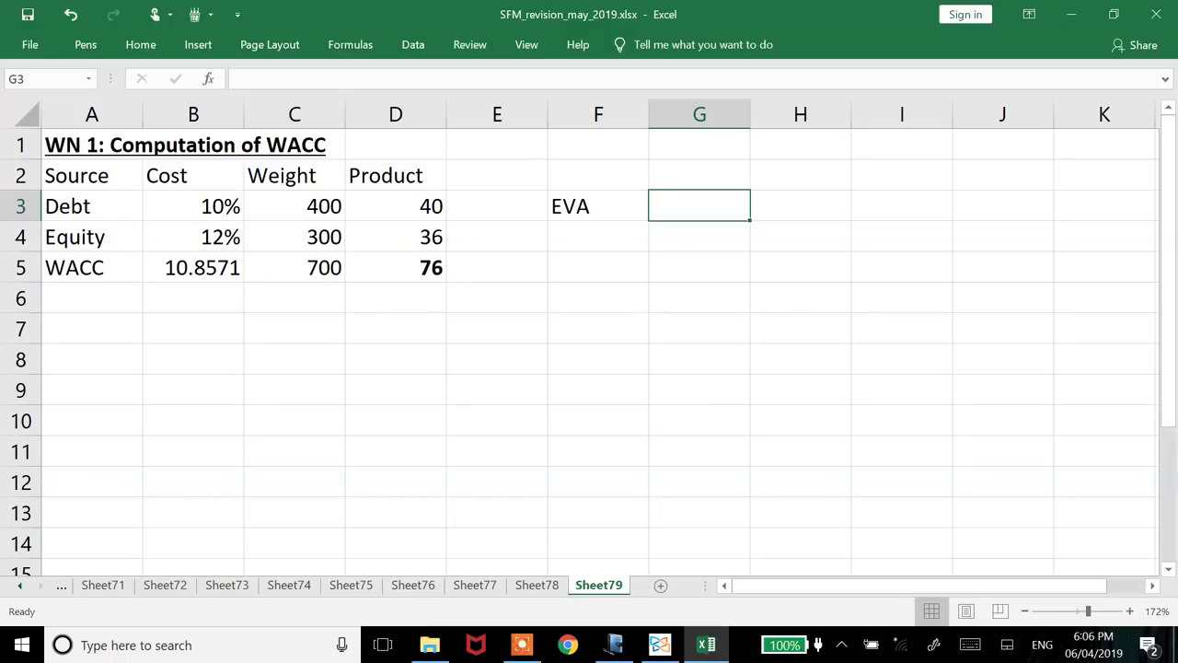
type("=84-76")
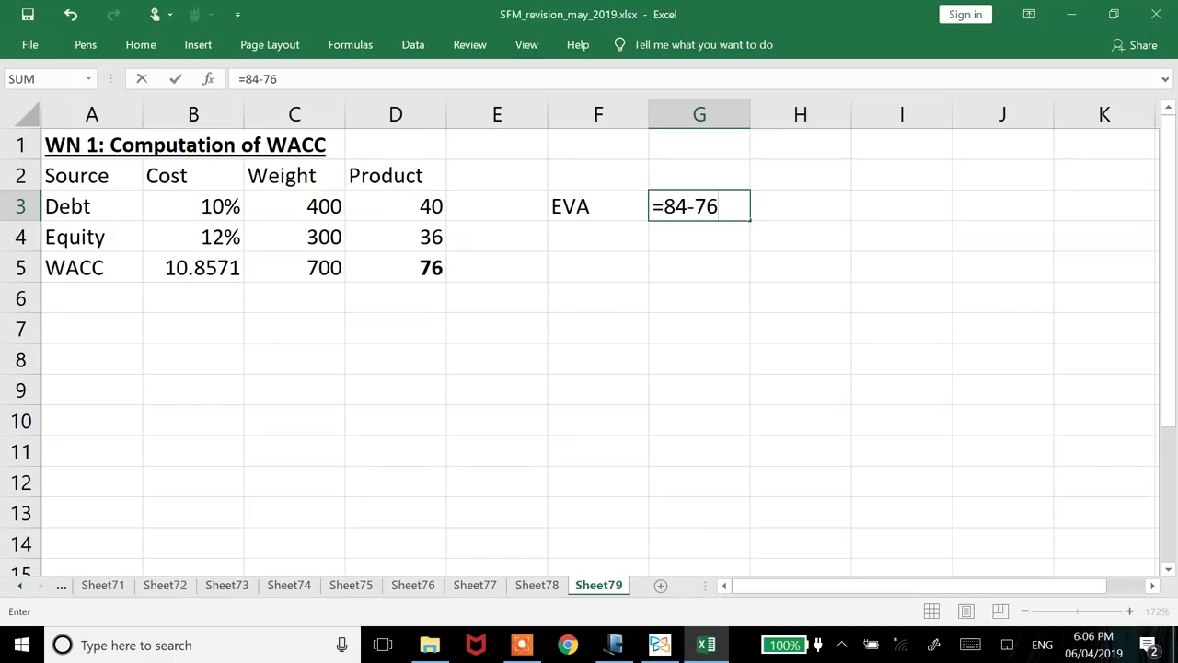
key("Return")
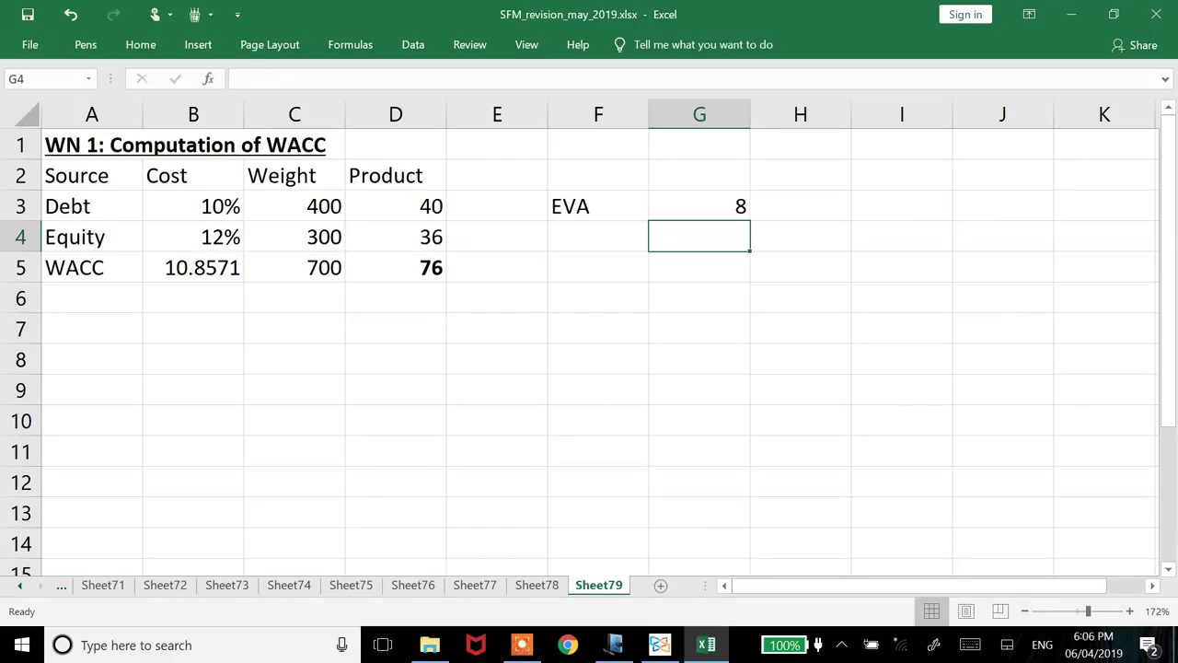